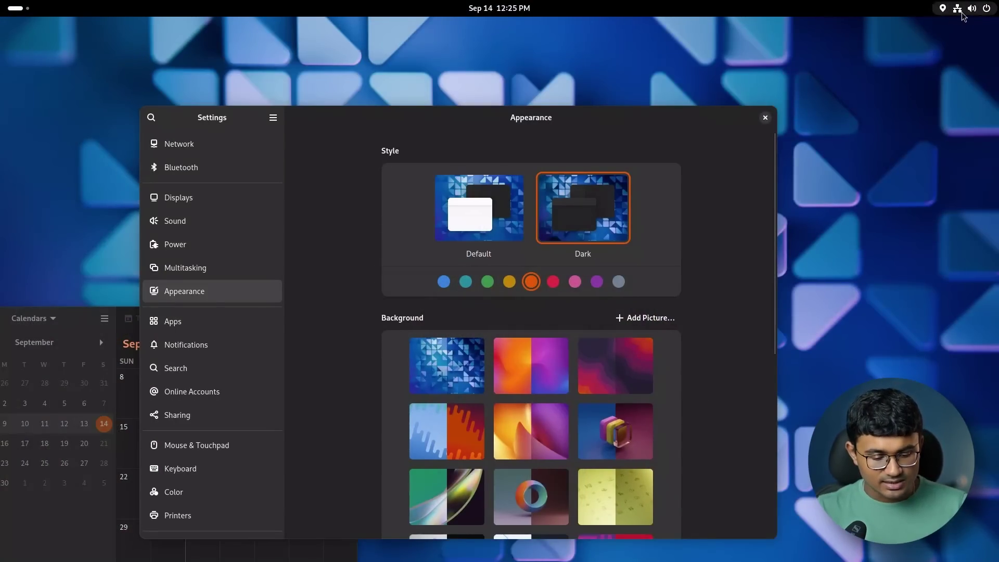
Open quick settings to reach the Settings Appearance page with dark style and orange accent.
click(964, 8)
Rearrange the Calendar, Maps and Settings windows, closing Calendar and moving Settings right.
click(828, 41)
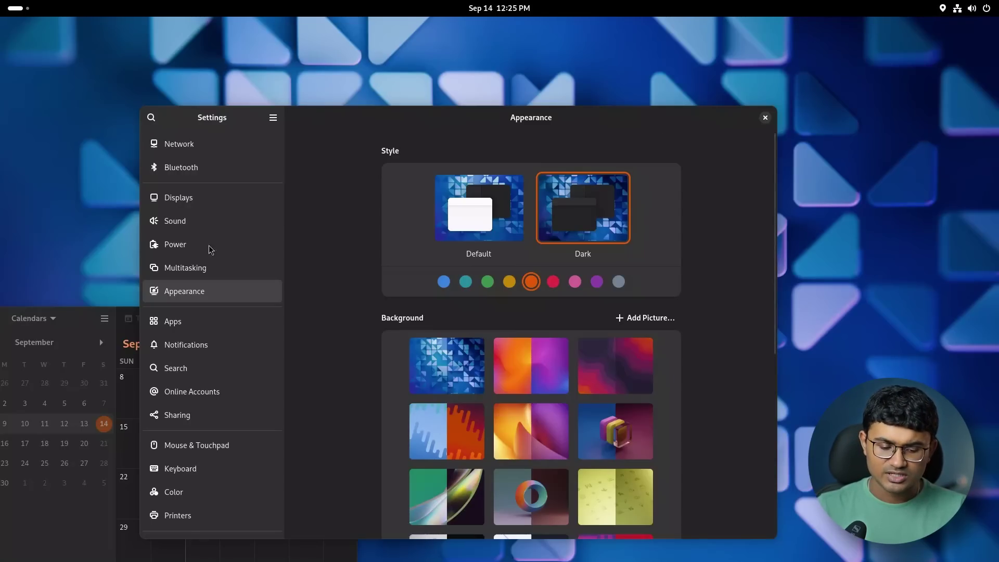
click(68, 326)
drag(68, 326, 291, 99)
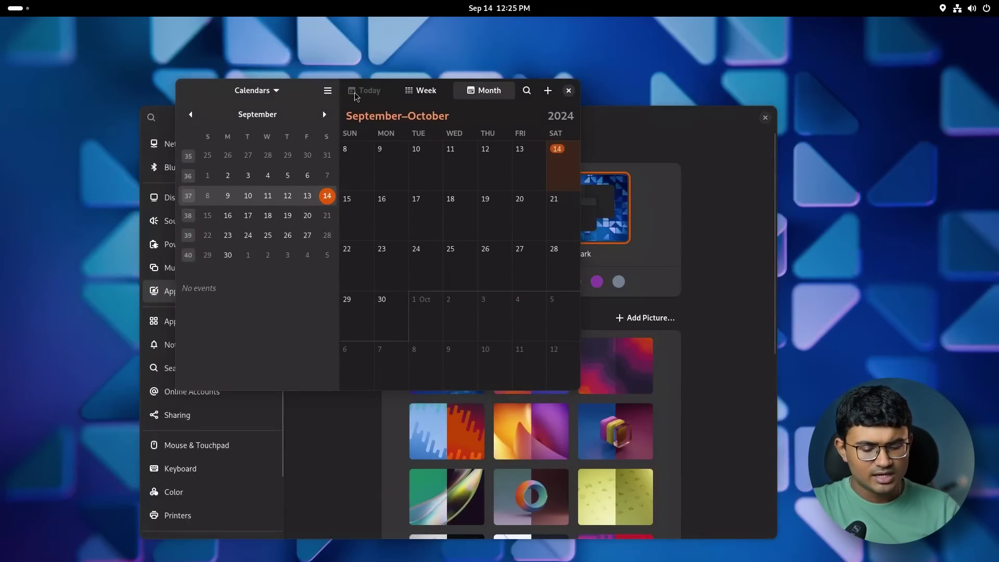
click(568, 91)
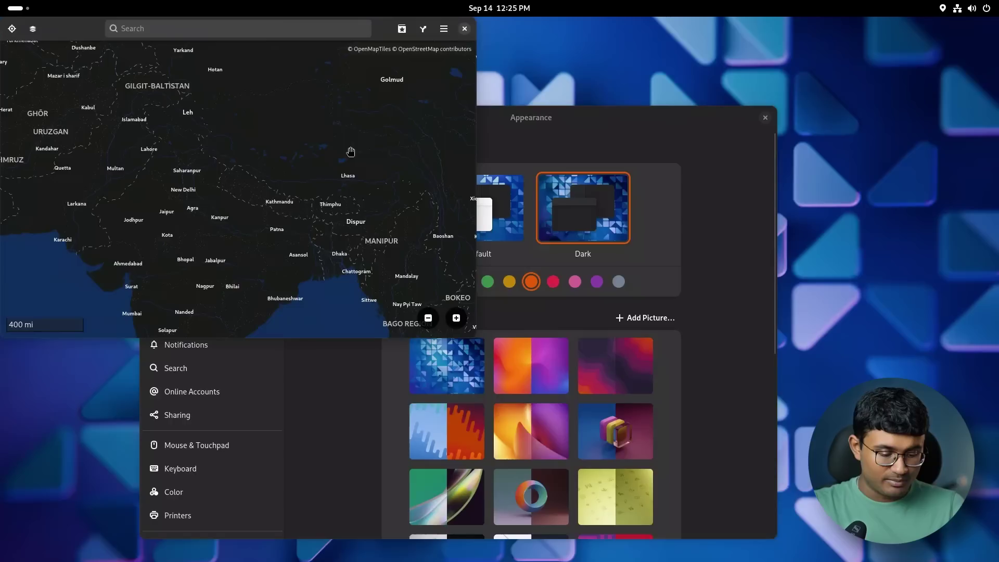
drag(388, 35, 404, 45)
drag(562, 125, 751, 104)
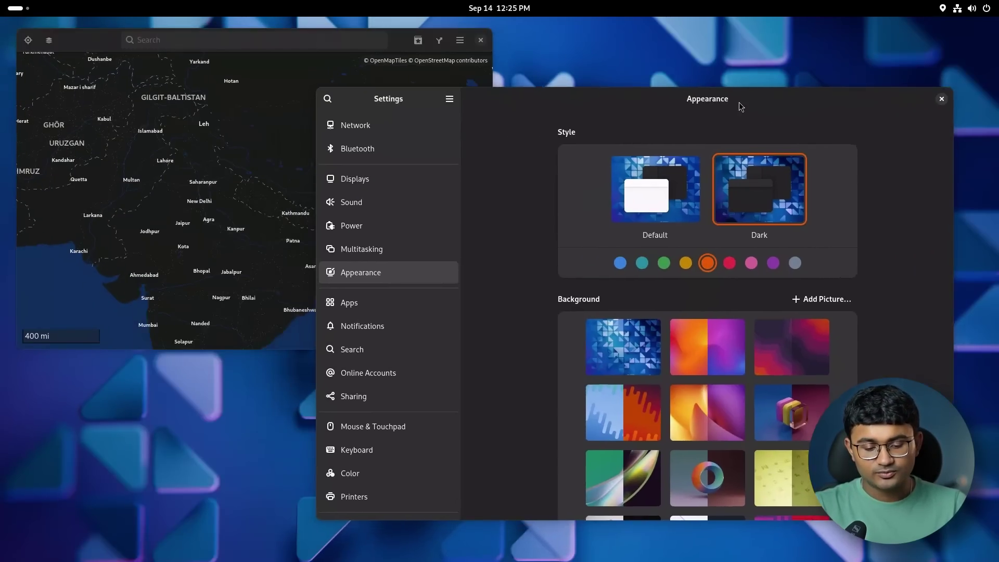
Try the yellow and orange accent colours, settle on pink, then close Calendar.
click(698, 262)
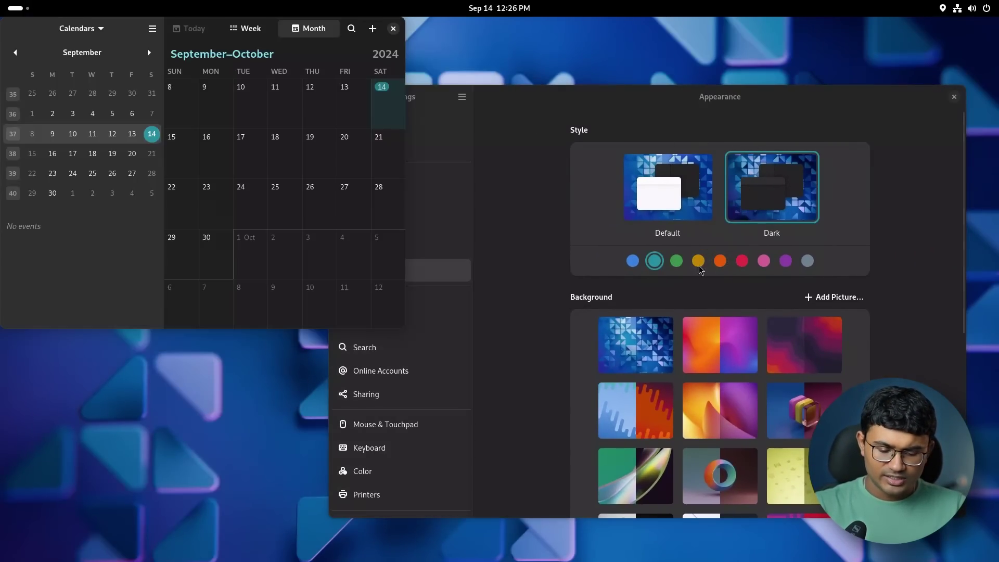
click(681, 270)
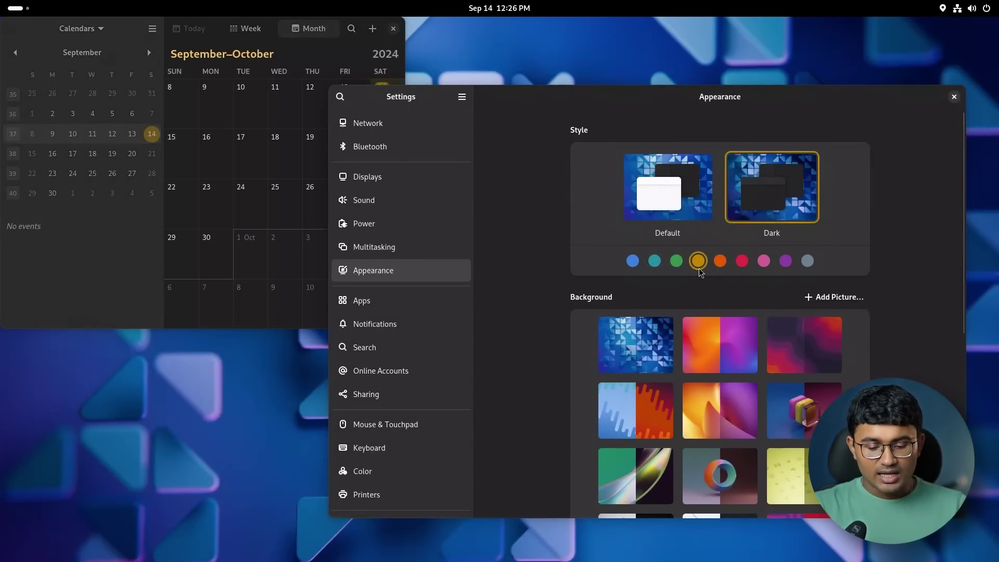
click(721, 263)
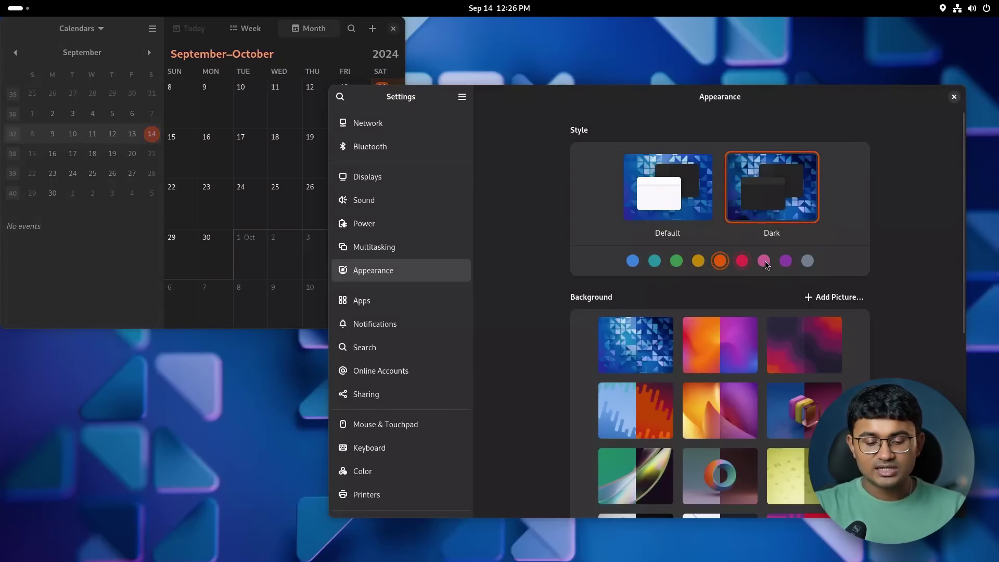
click(765, 262)
drag(130, 43, 324, 140)
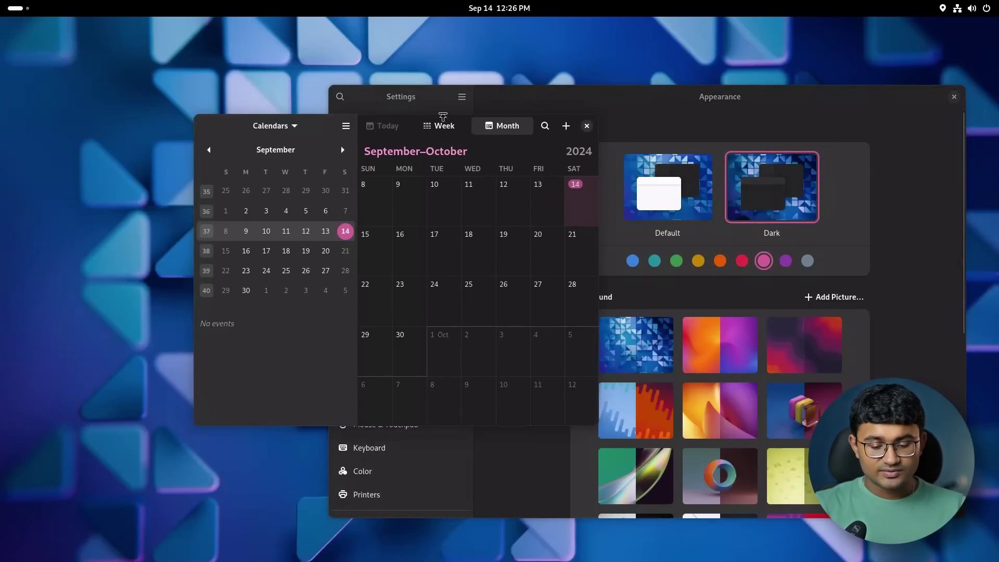
click(586, 126)
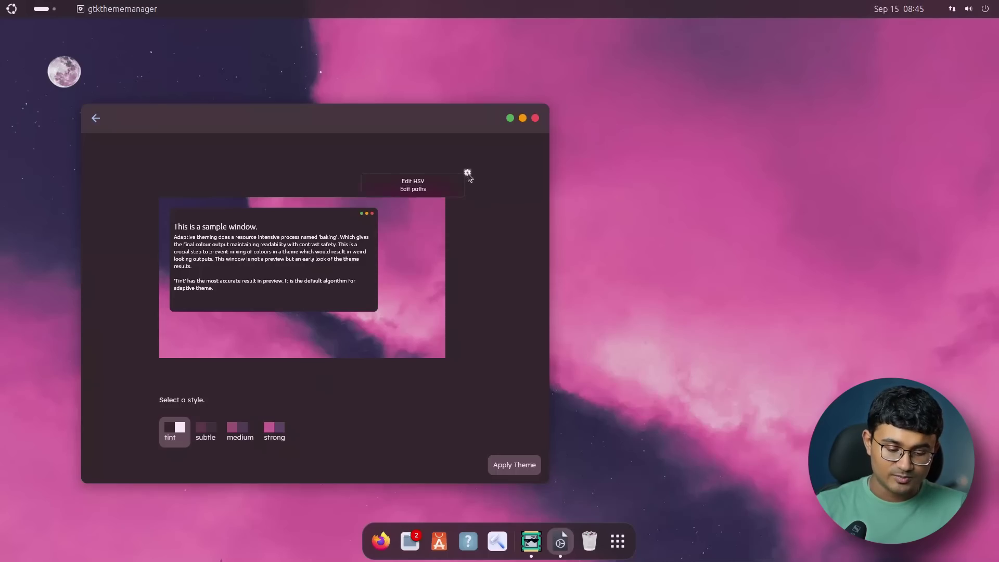
Drag Evolve's Edit HSV hue slider toward green and apply the adjusted theme.
click(410, 186)
drag(292, 226, 332, 226)
click(334, 411)
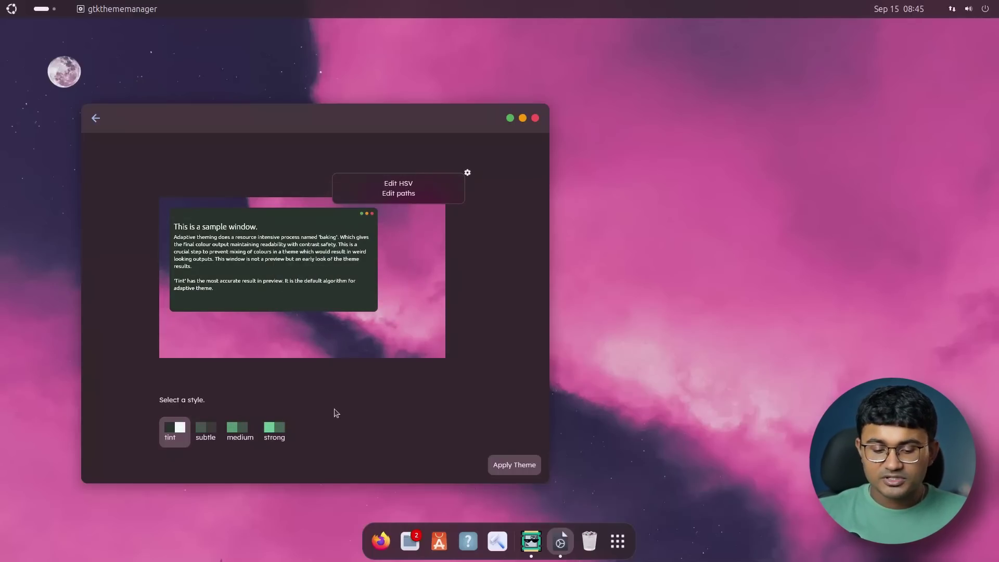
click(522, 469)
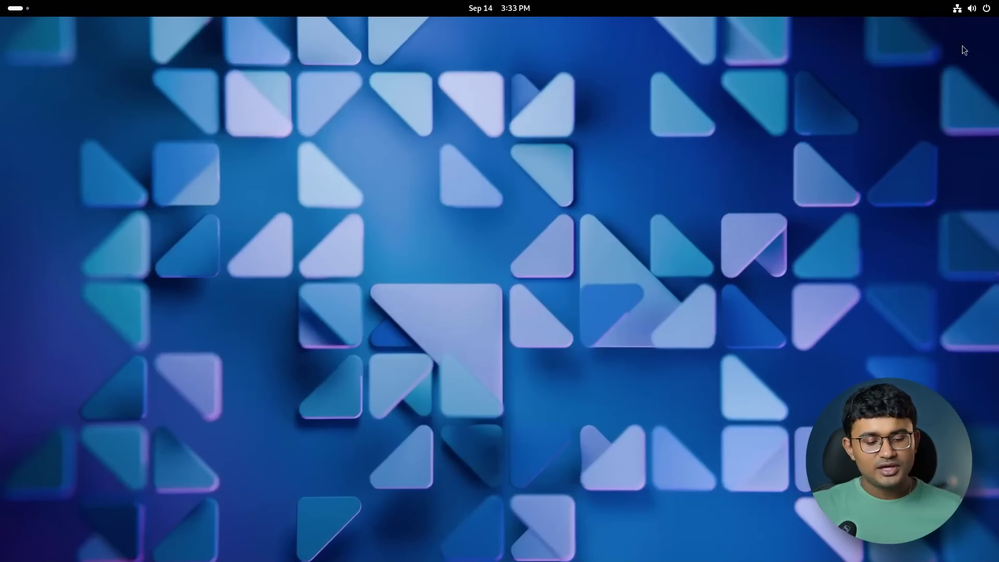
Launch Settings from quick settings and view the Multitasking and Mouse & Touchpad pages.
click(971, 9)
click(833, 40)
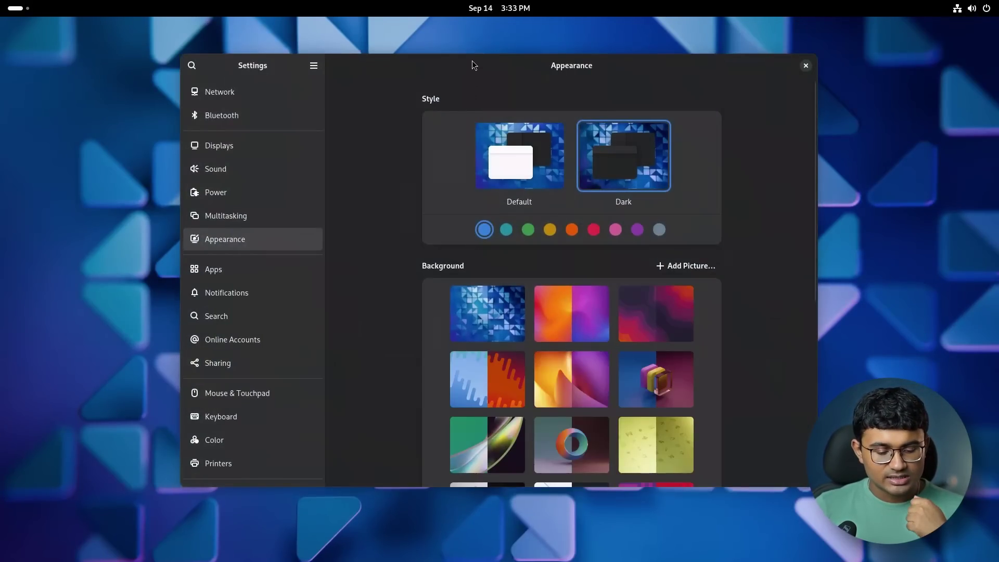
drag(473, 60, 486, 80)
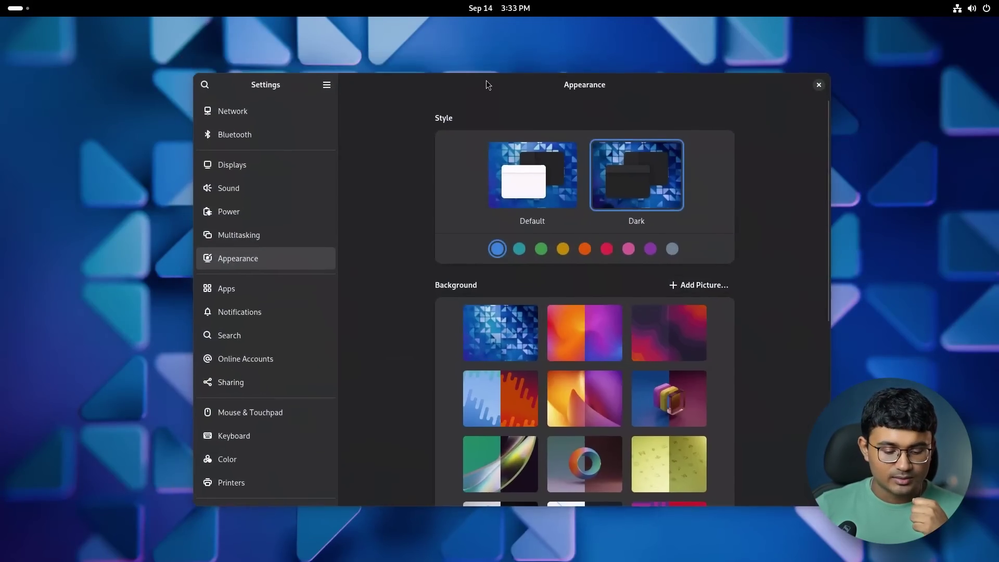
click(225, 240)
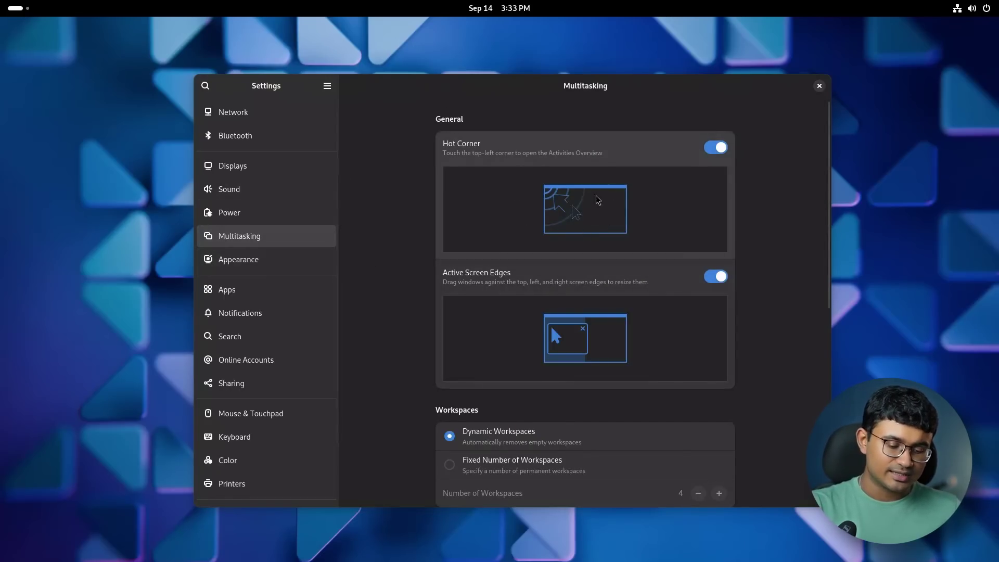
drag(588, 94, 405, 61)
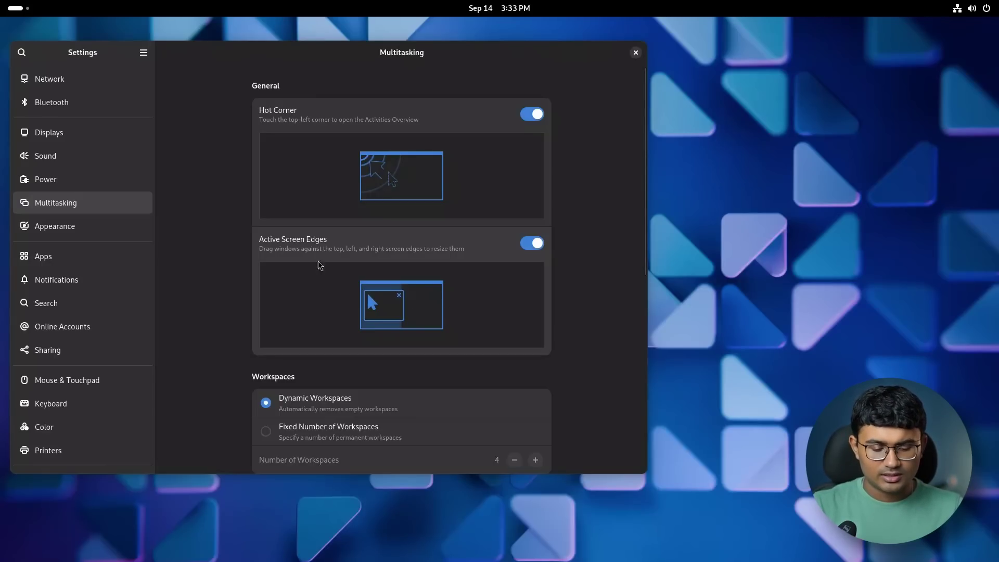
scroll(37, 173, down, 2)
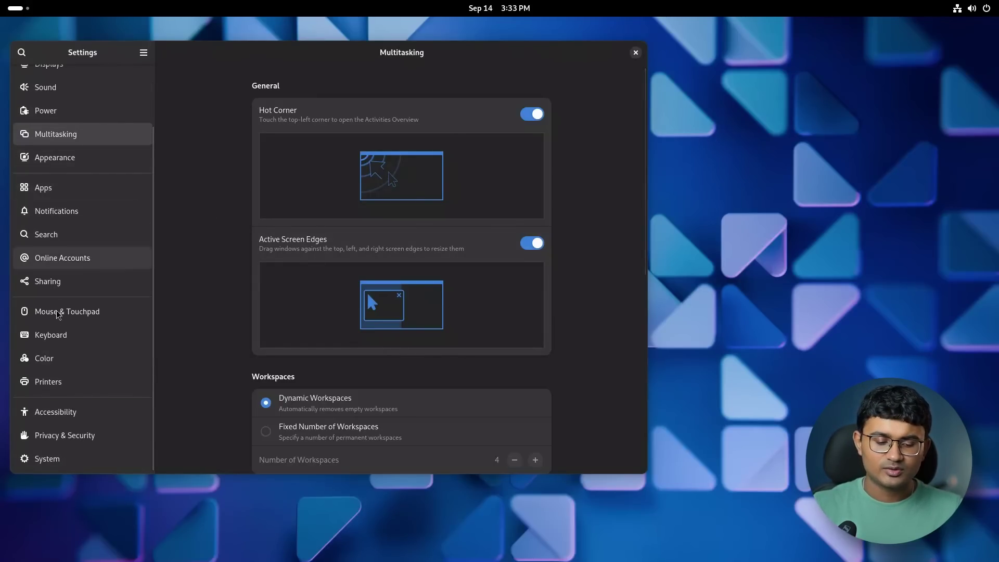
click(67, 312)
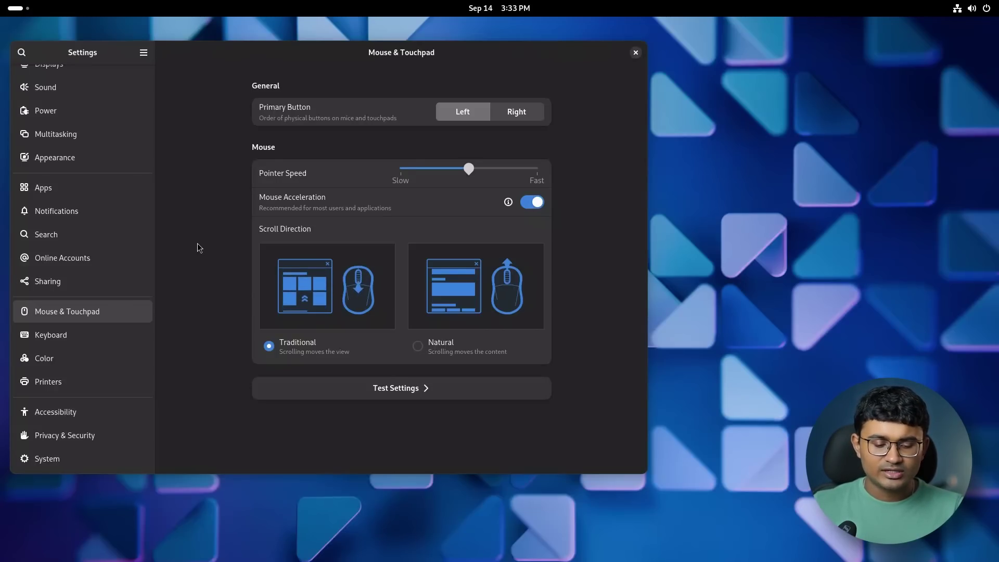
Pick the green accent in Appearance, then revisit Mouse & Touchpad and Multitasking.
click(55, 157)
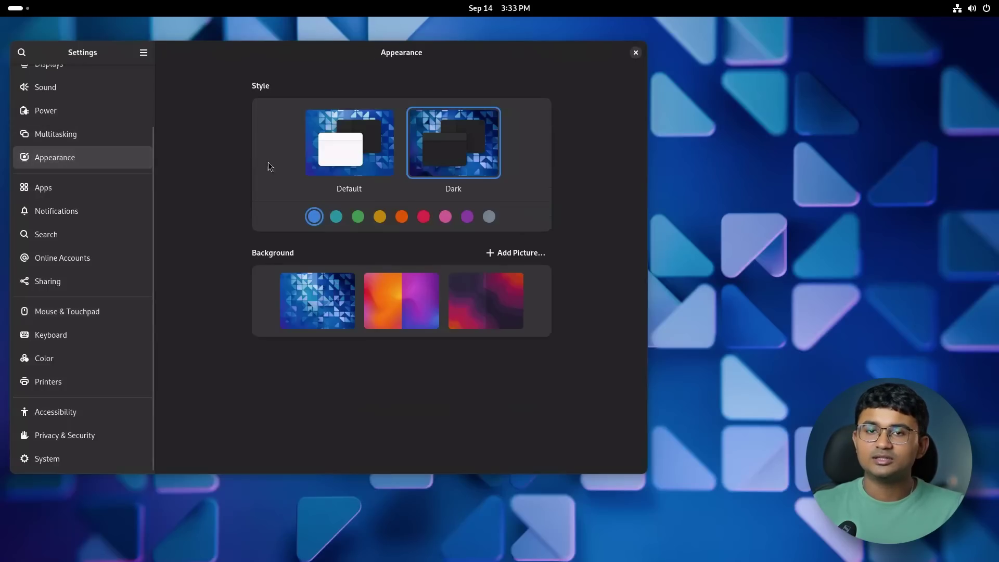
click(358, 216)
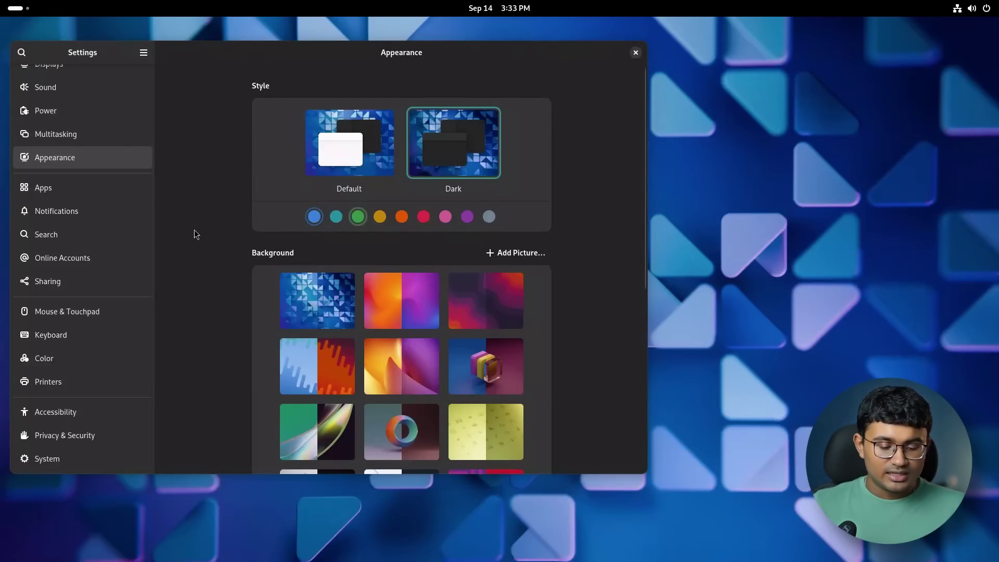
click(66, 311)
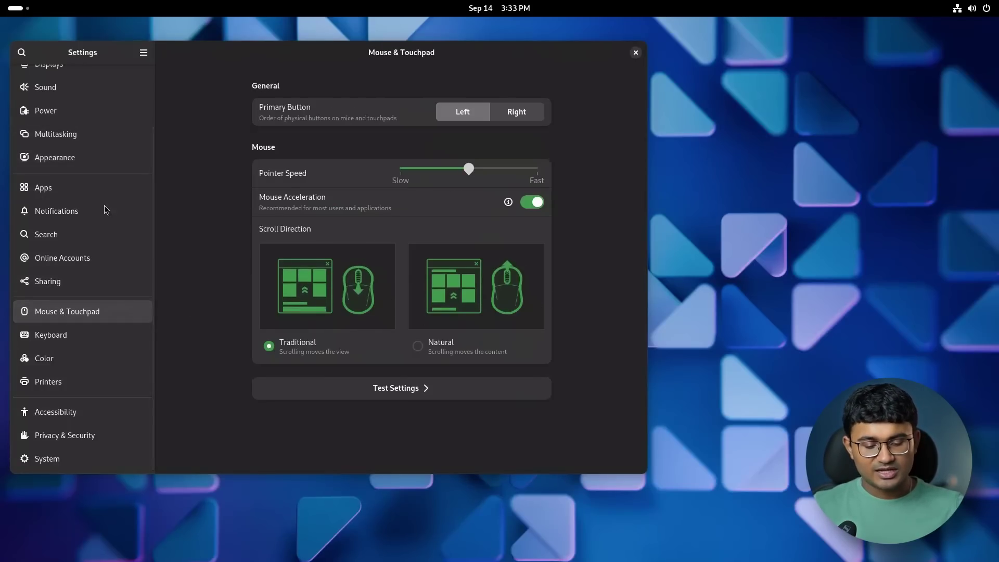
click(56, 134)
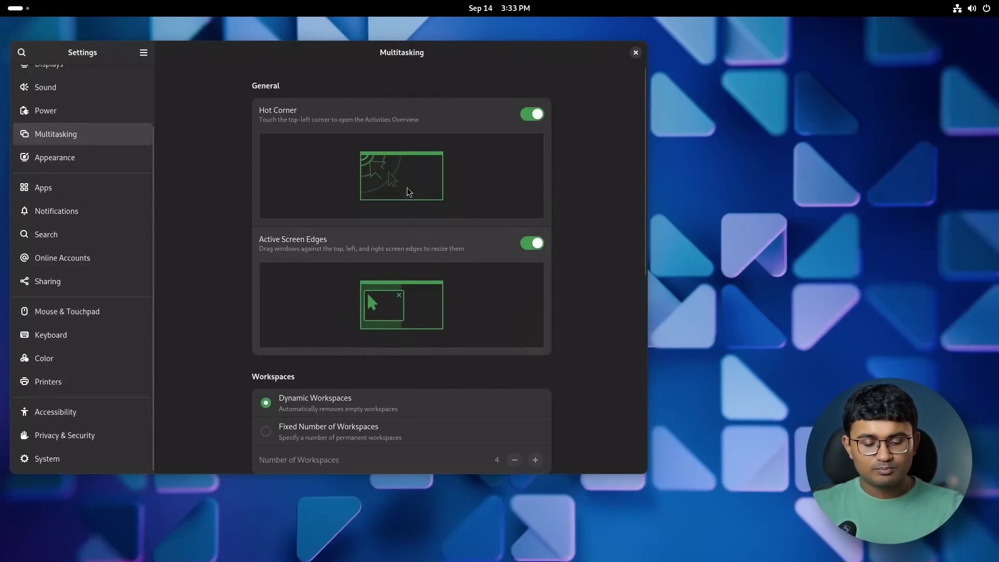
scroll(404, 218, down, 5)
scroll(408, 234, down, 3)
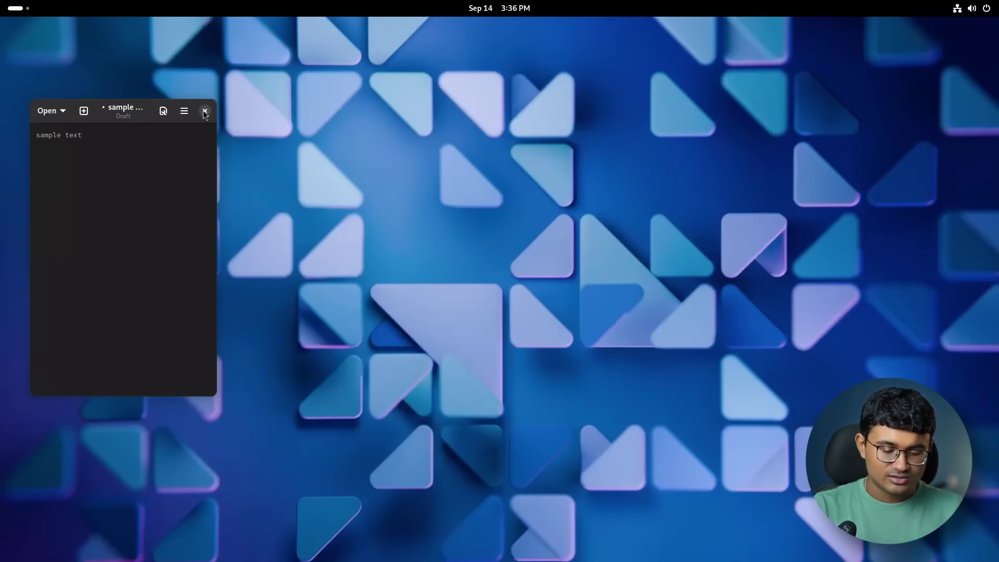
Cancel closing the unsaved draft and a restart request, then close Settings.
click(204, 111)
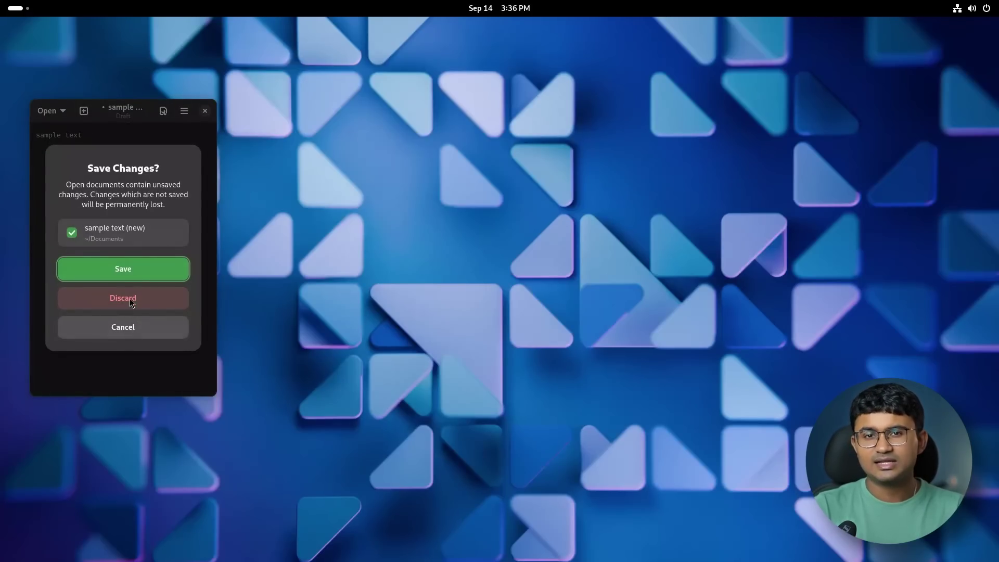
click(116, 327)
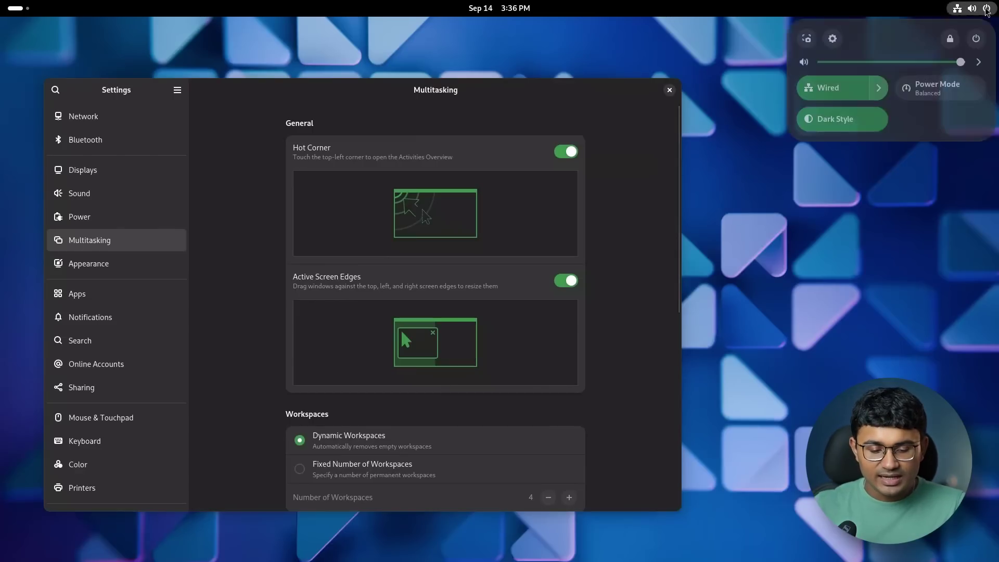
click(978, 42)
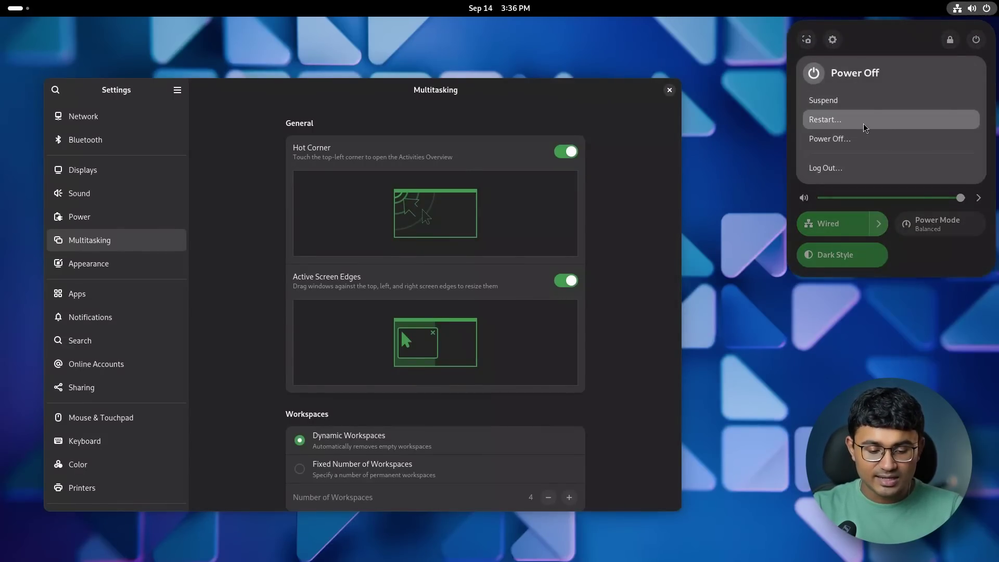
click(868, 123)
click(469, 307)
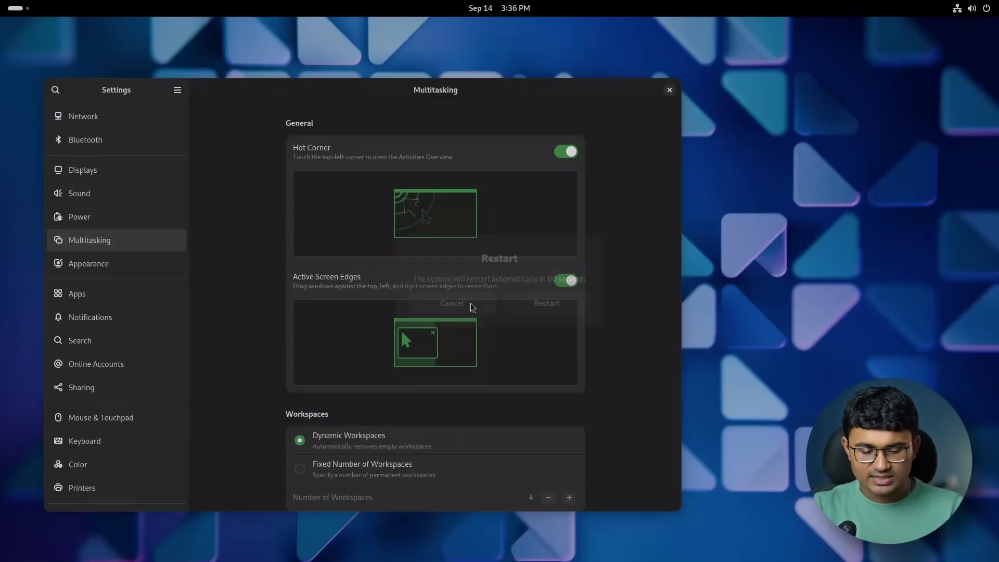
click(671, 90)
Start and cancel a power off, then close the text editor's sample text draft.
click(972, 8)
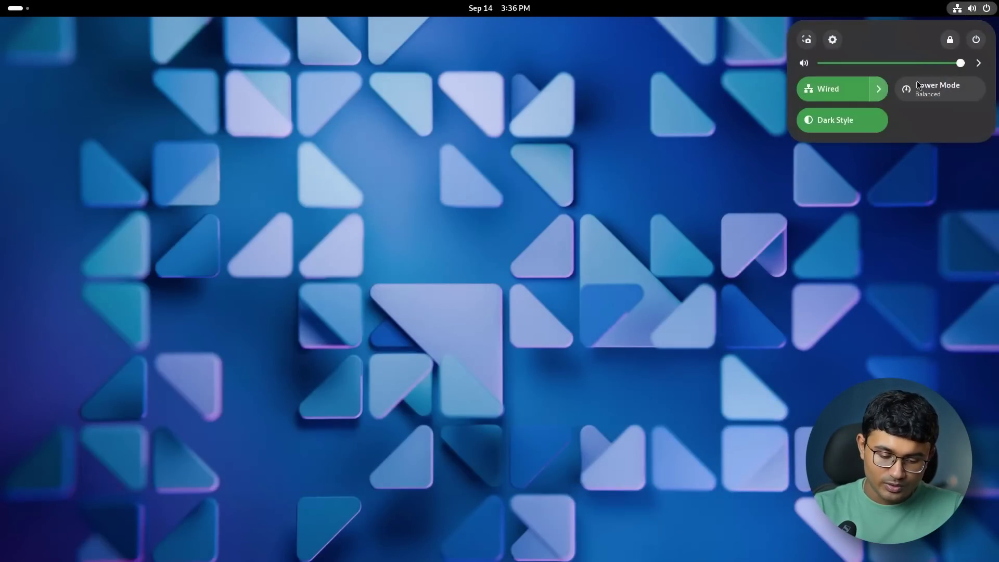
click(976, 40)
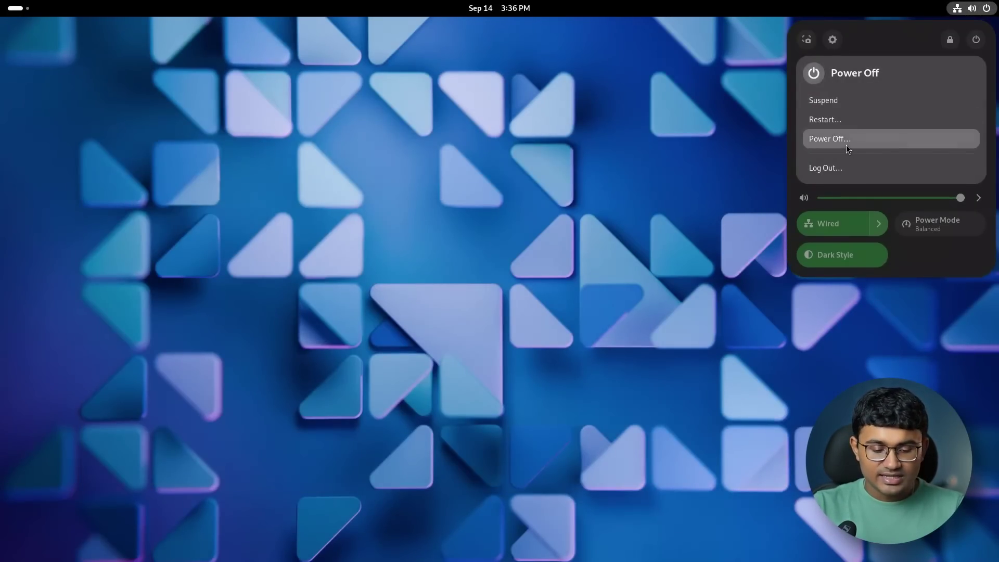
click(846, 144)
click(447, 303)
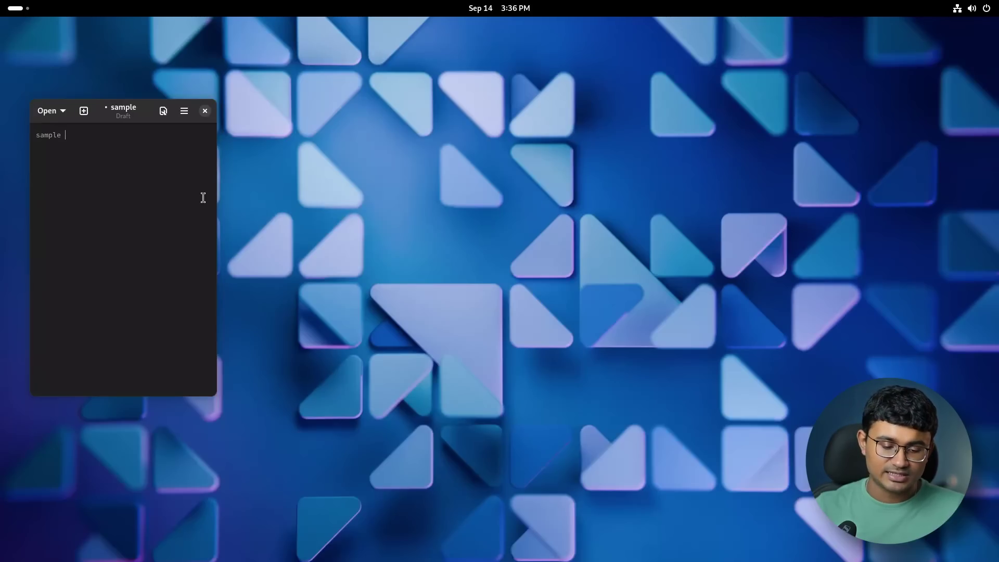
click(204, 111)
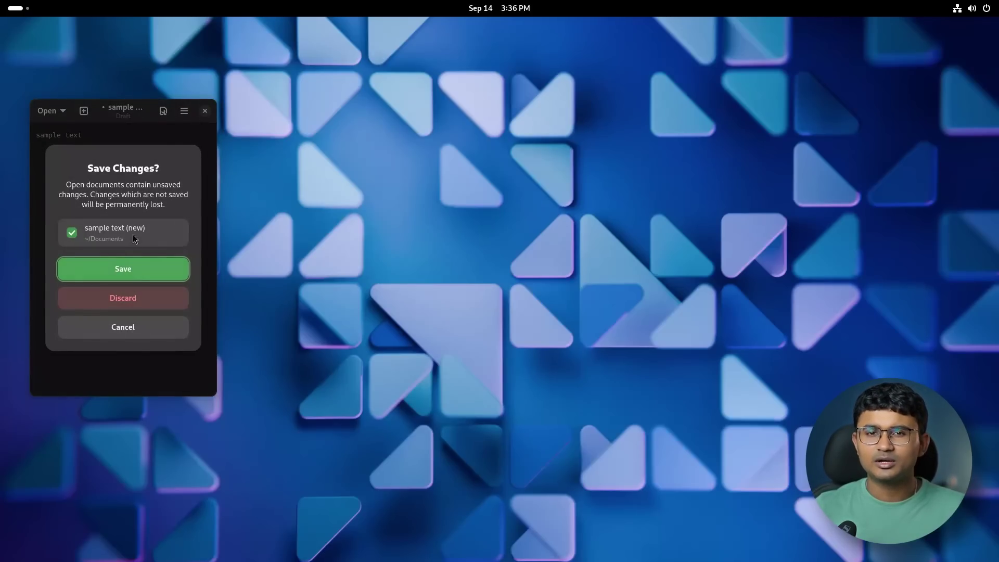
click(123, 298)
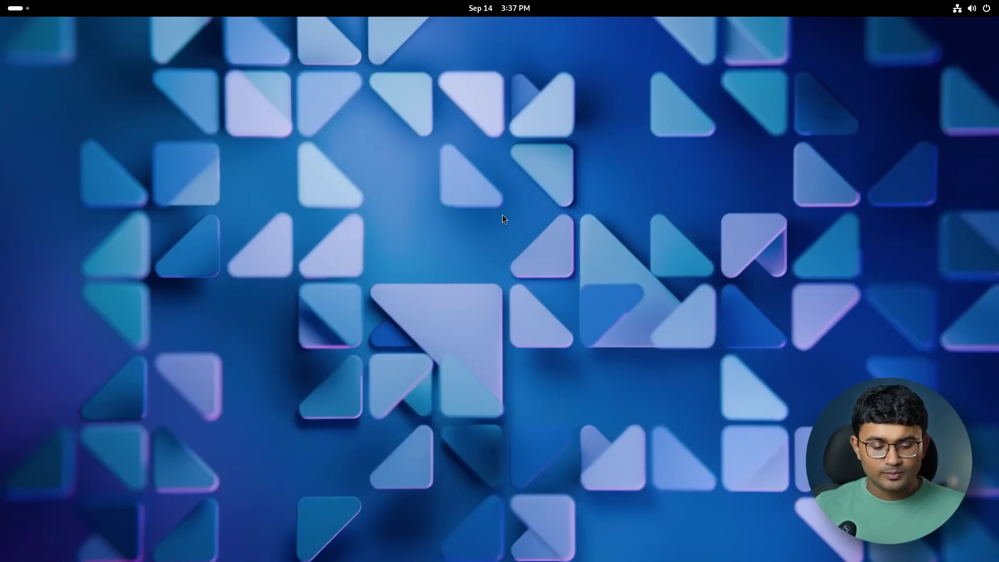
Launch Settings, view About Settings showing version 47.rc, close Settings and open Activities.
click(985, 9)
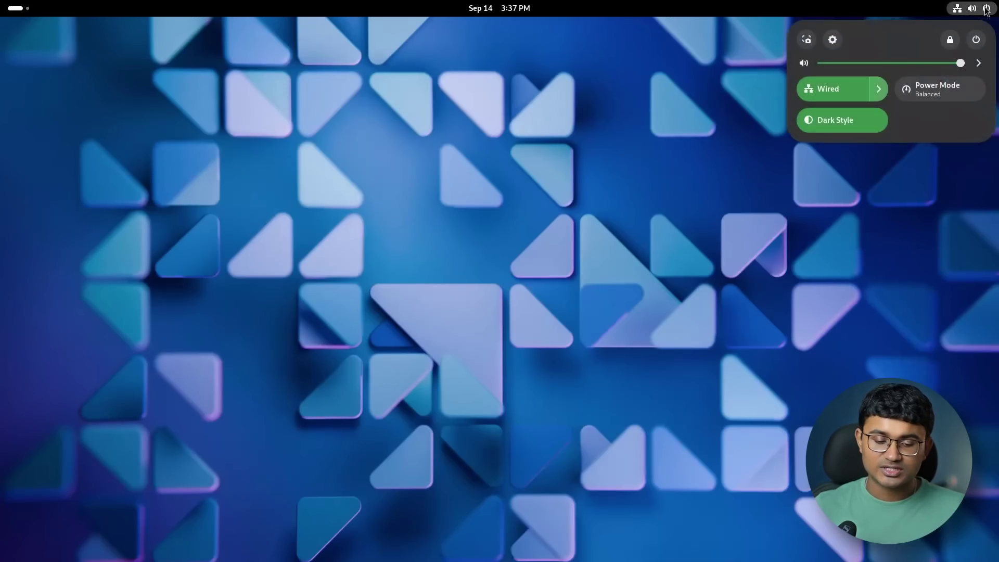
click(833, 40)
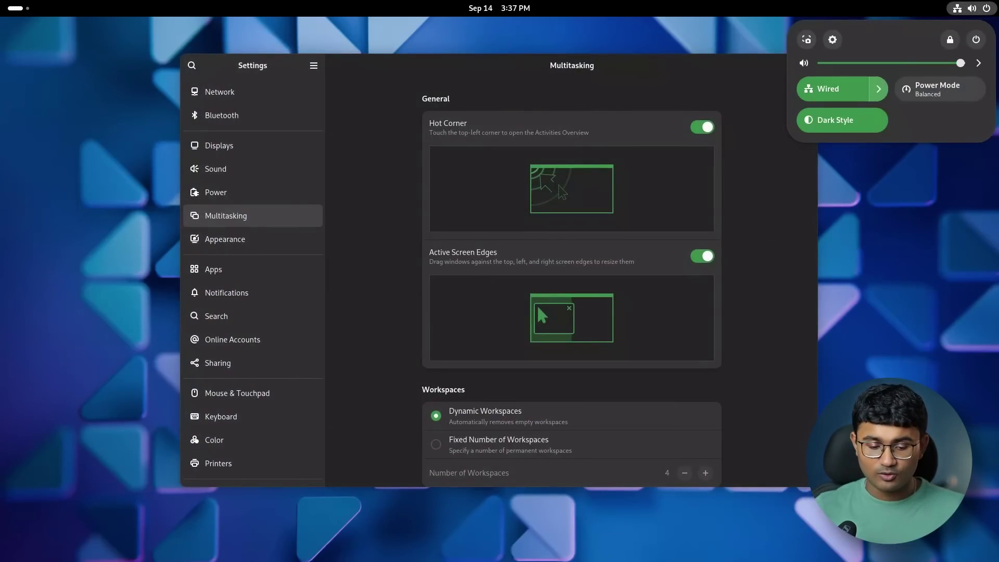
click(313, 66)
click(292, 125)
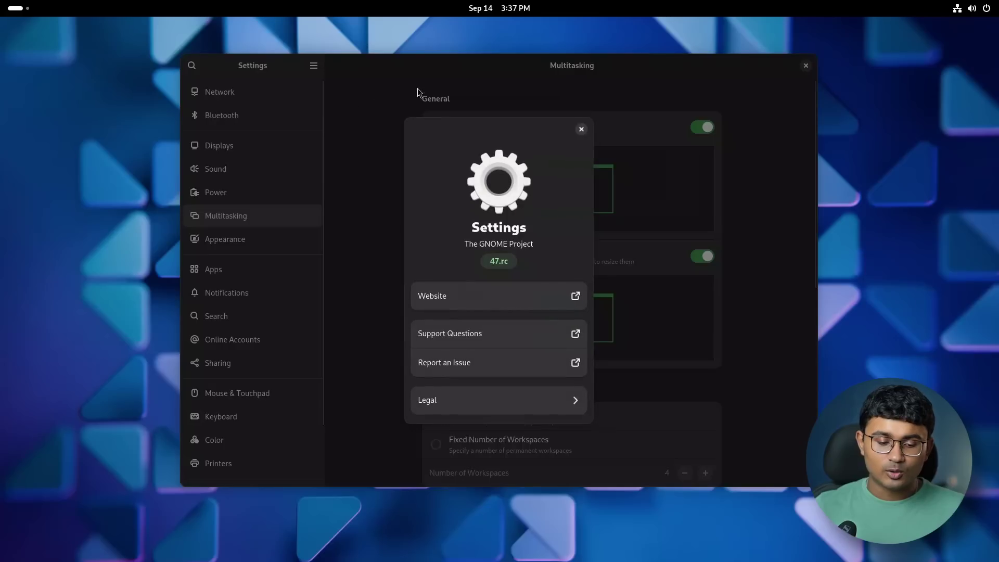
click(581, 130)
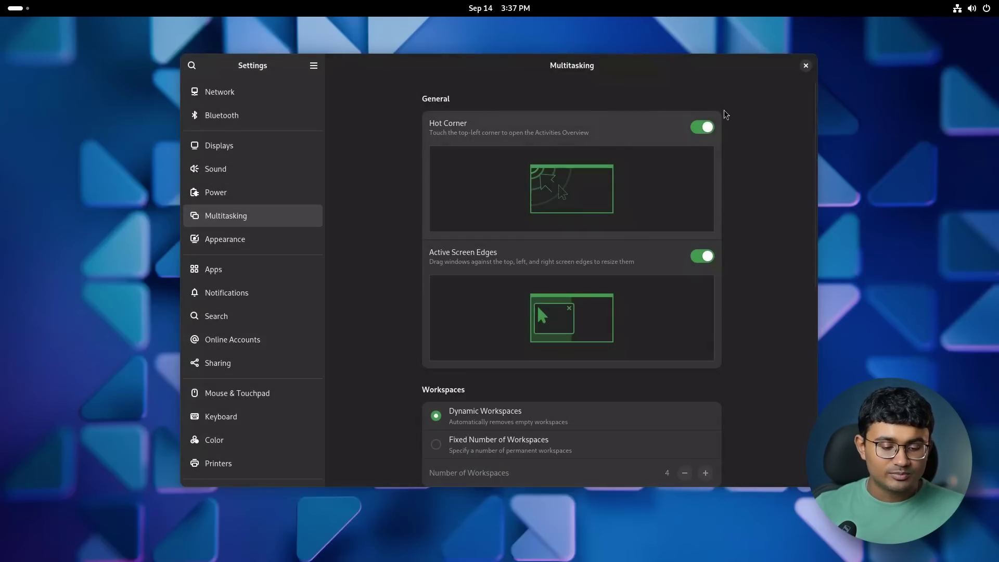
click(806, 66)
click(31, 11)
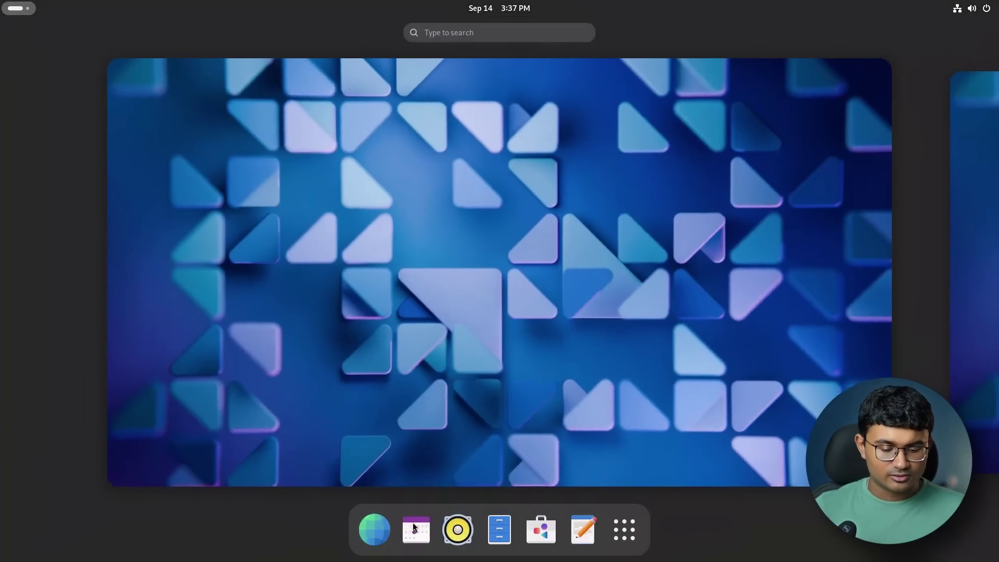
Launch Files and view About Files while narrowing the window.
click(497, 529)
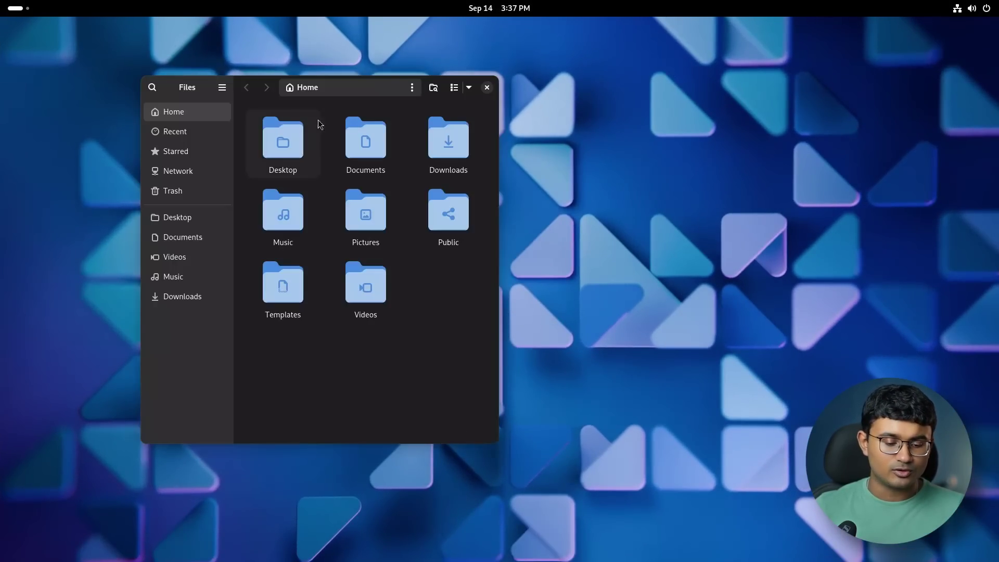
click(223, 87)
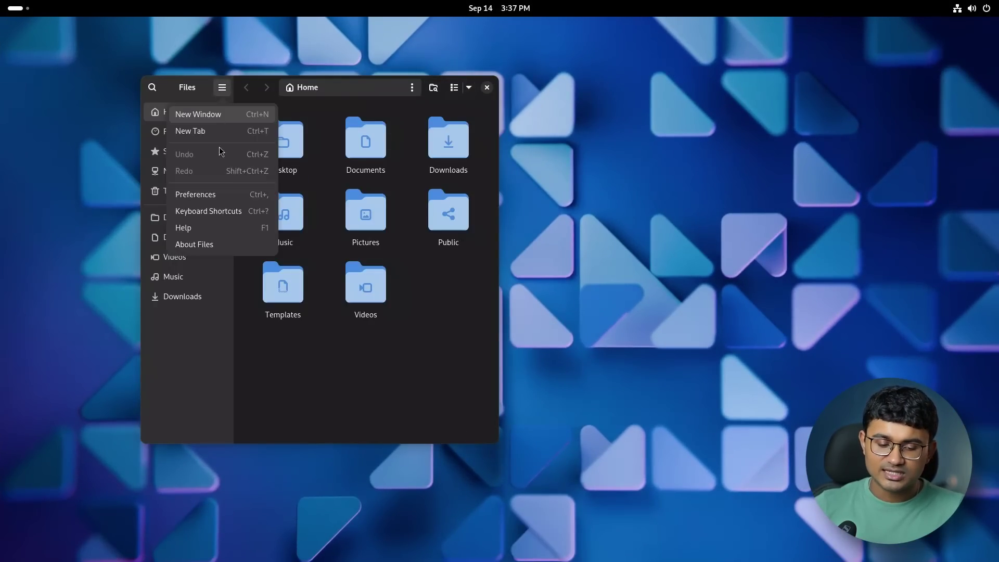
click(239, 249)
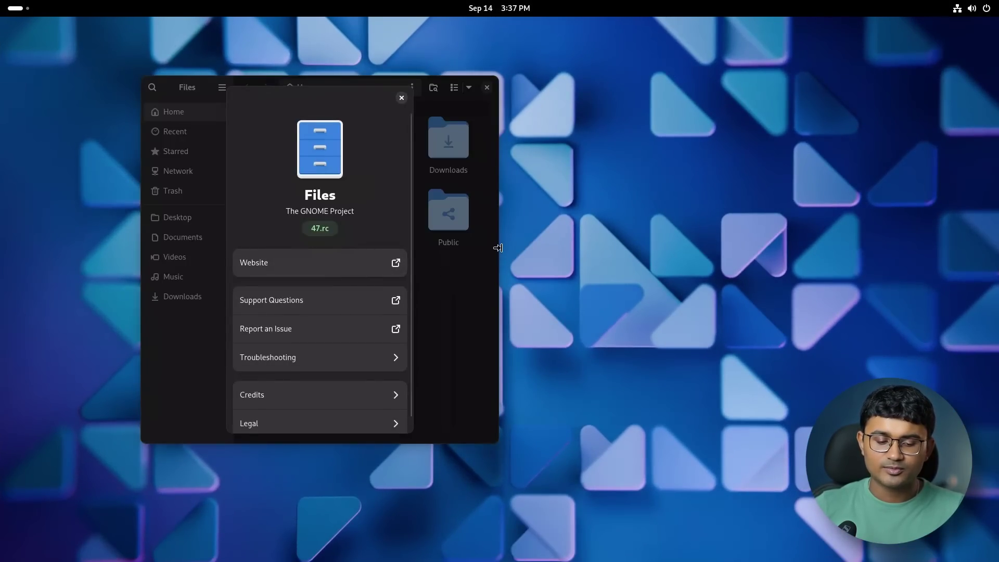
drag(498, 248, 314, 248)
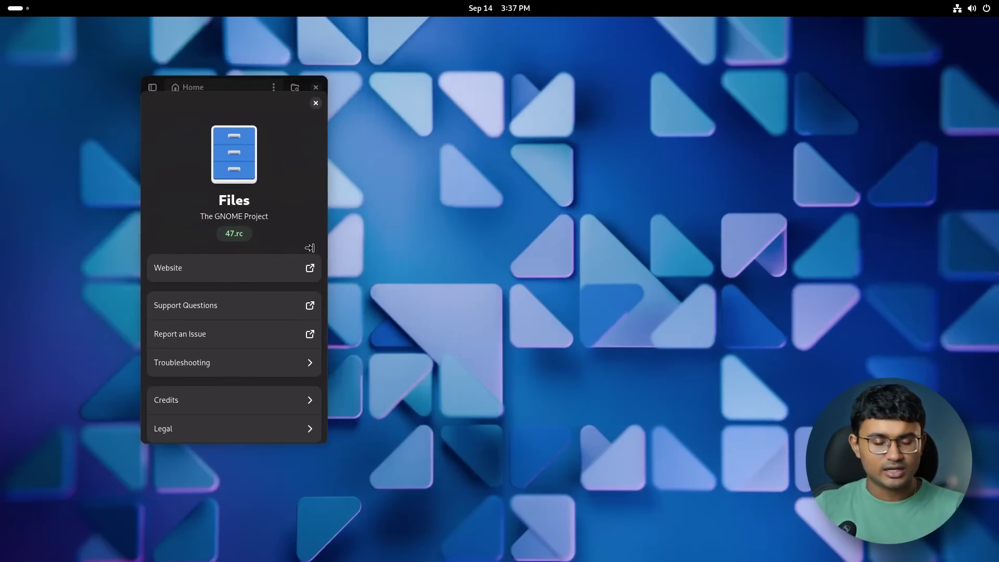
click(316, 103)
Show the home folder's properties, close them, and widen the Files window again.
click(273, 88)
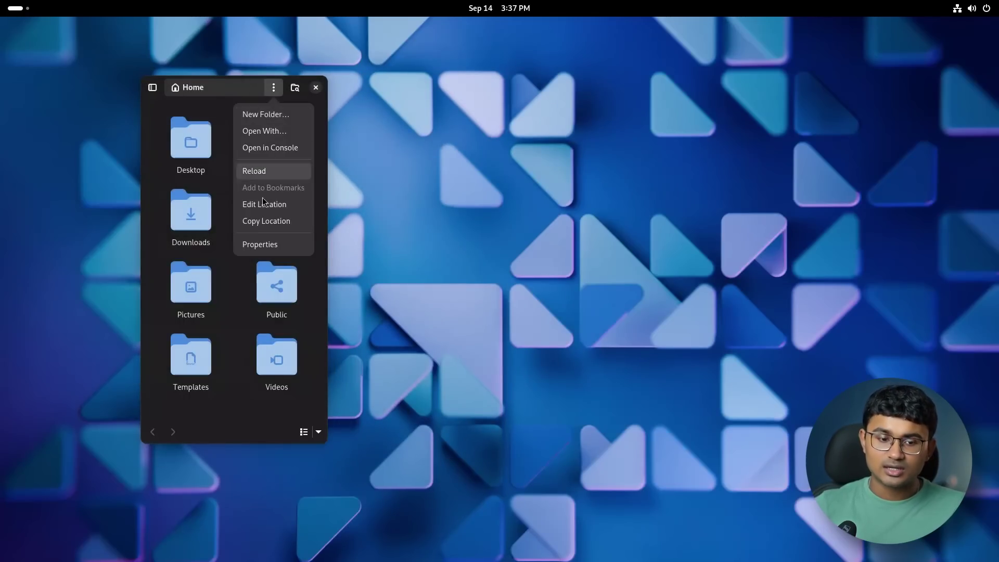
click(260, 244)
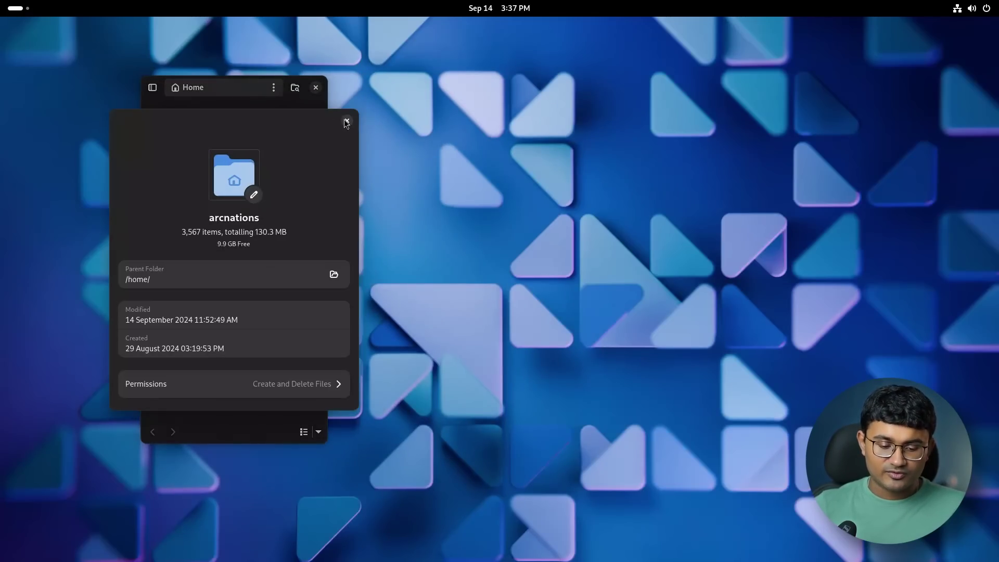
click(346, 122)
drag(327, 123, 608, 174)
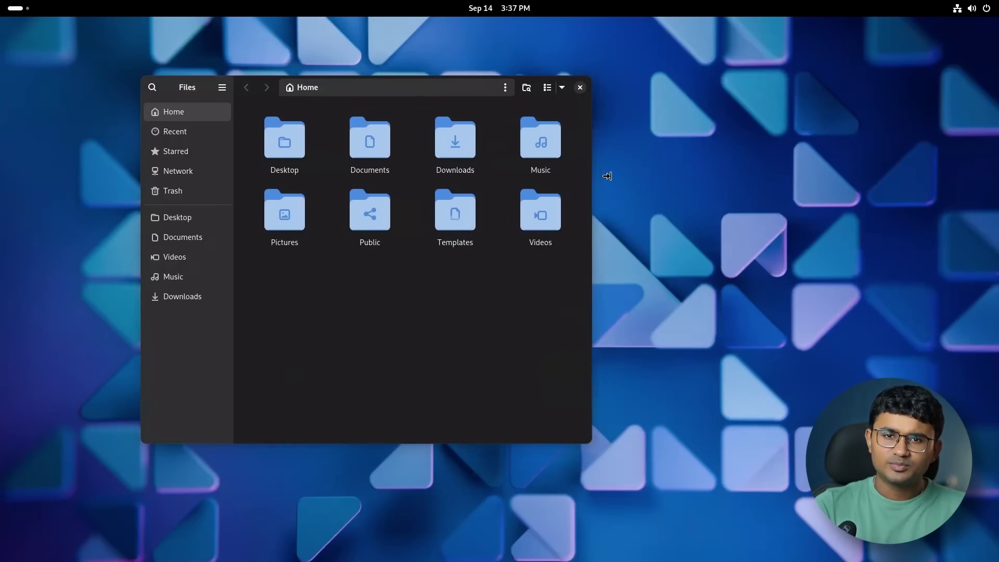
Open Files Preferences, narrow the window to see it adapt, then close Files.
click(222, 87)
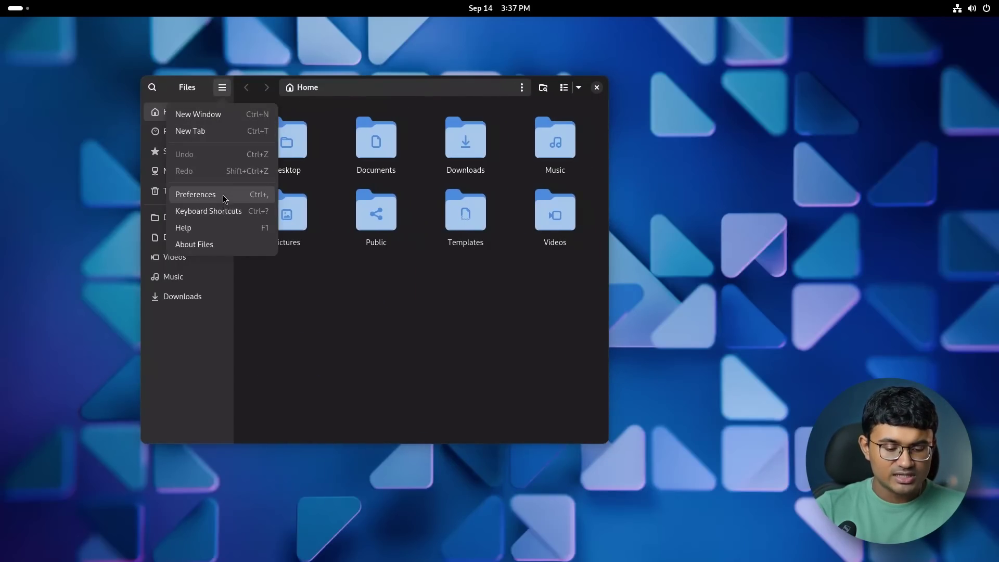
click(223, 198)
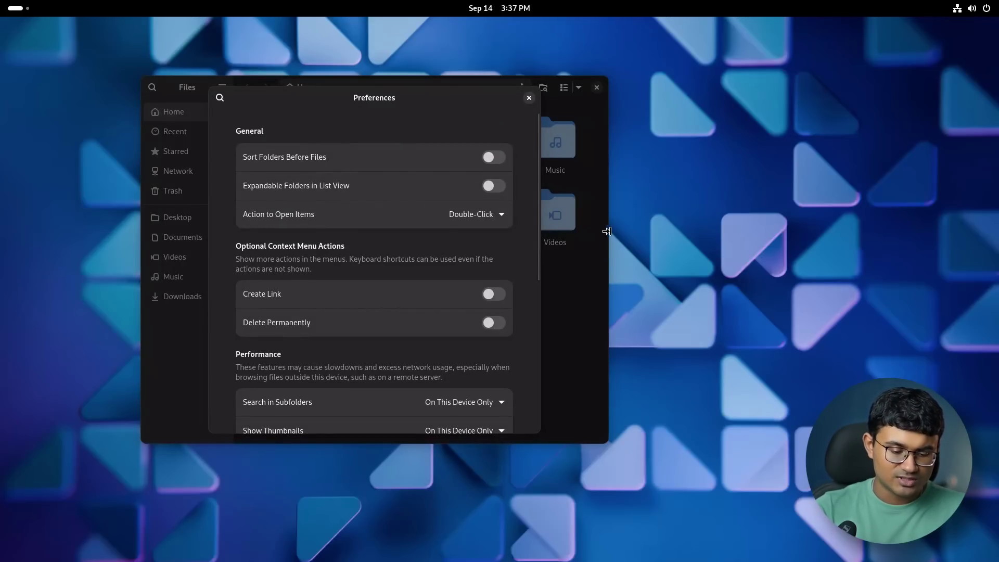
drag(606, 231, 328, 216)
click(315, 103)
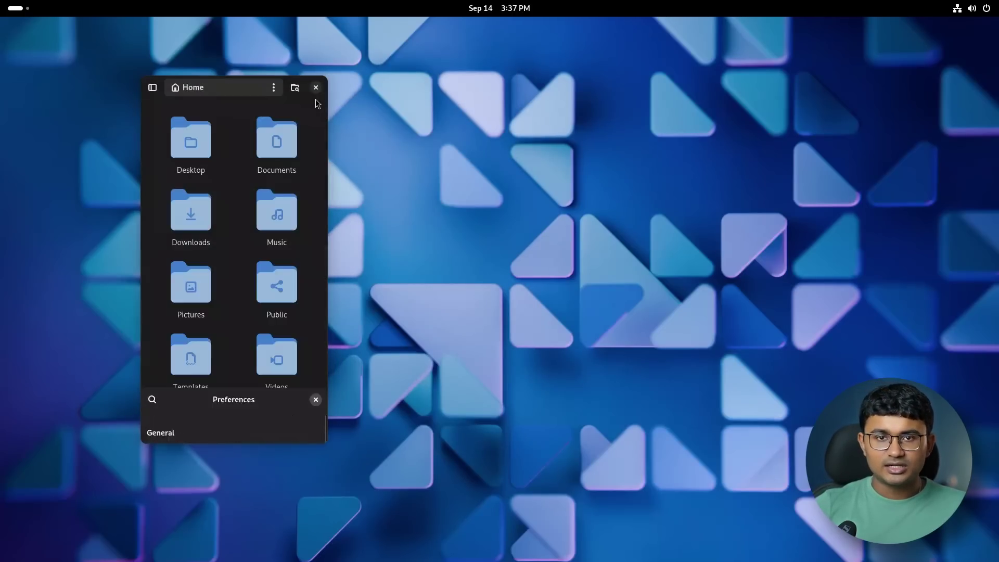
click(315, 87)
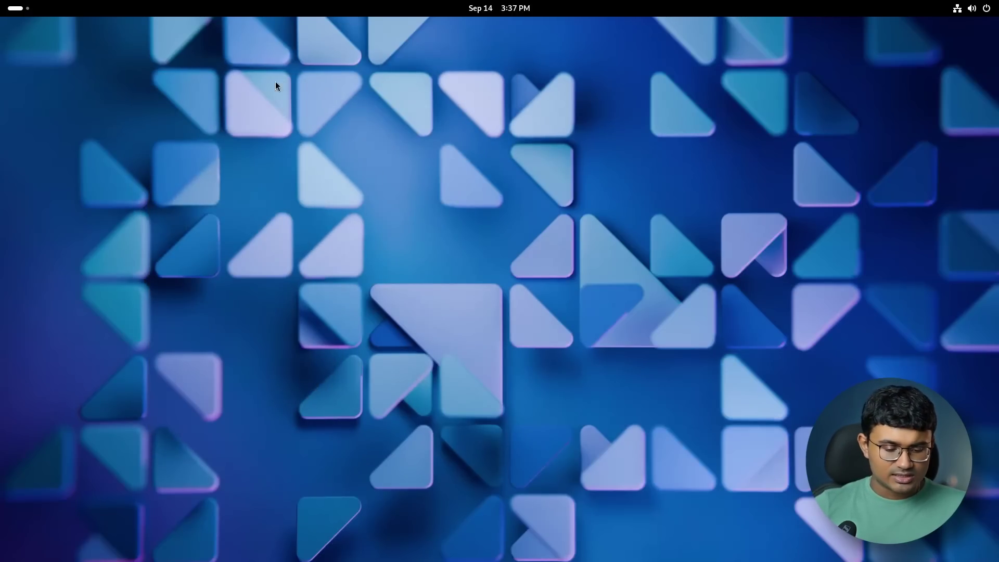
Launch Camera via an Activities search for 'cam', close it, then relaunch Files.
click(24, 8)
text(cam)
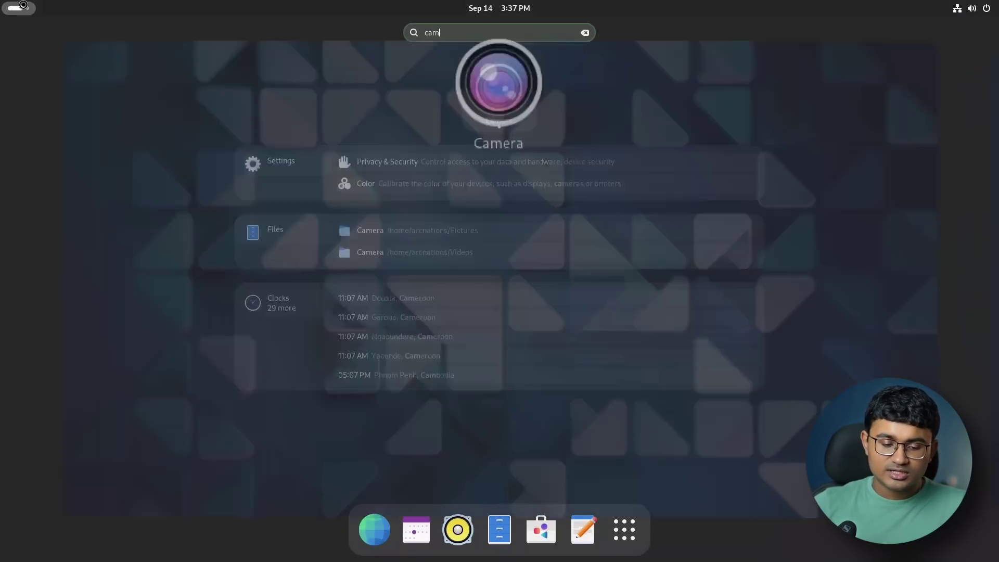
key(Return)
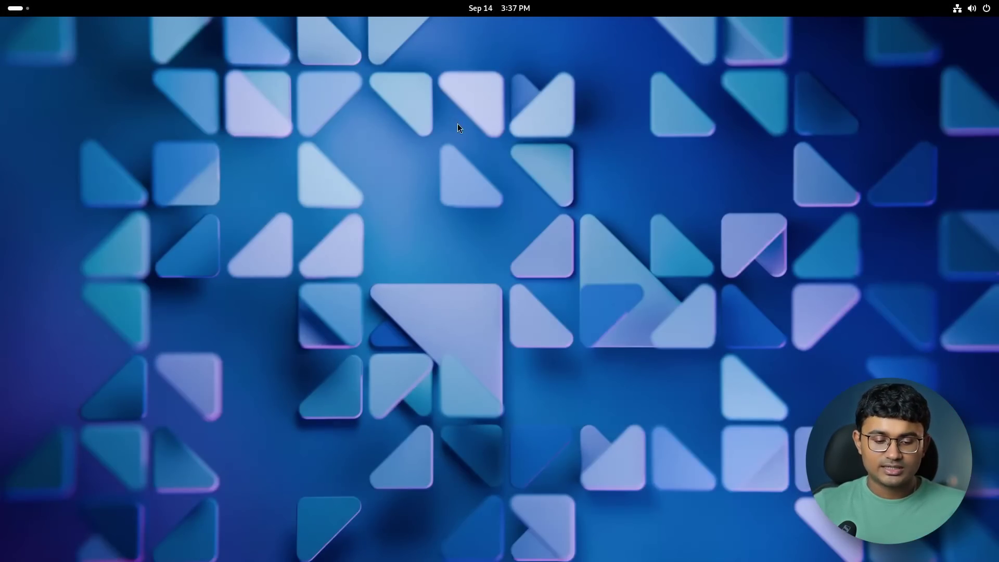
drag(374, 96, 321, 102)
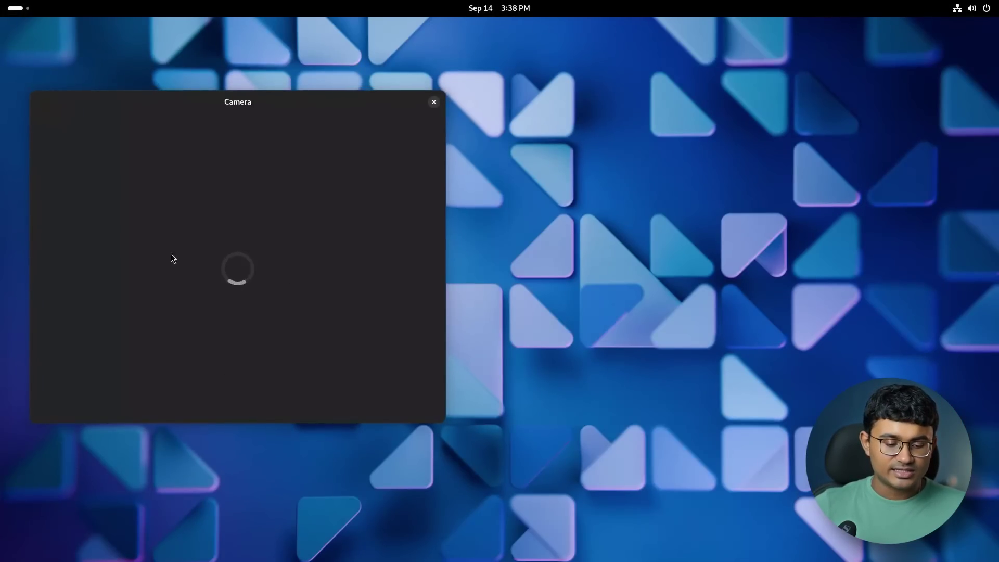
click(433, 103)
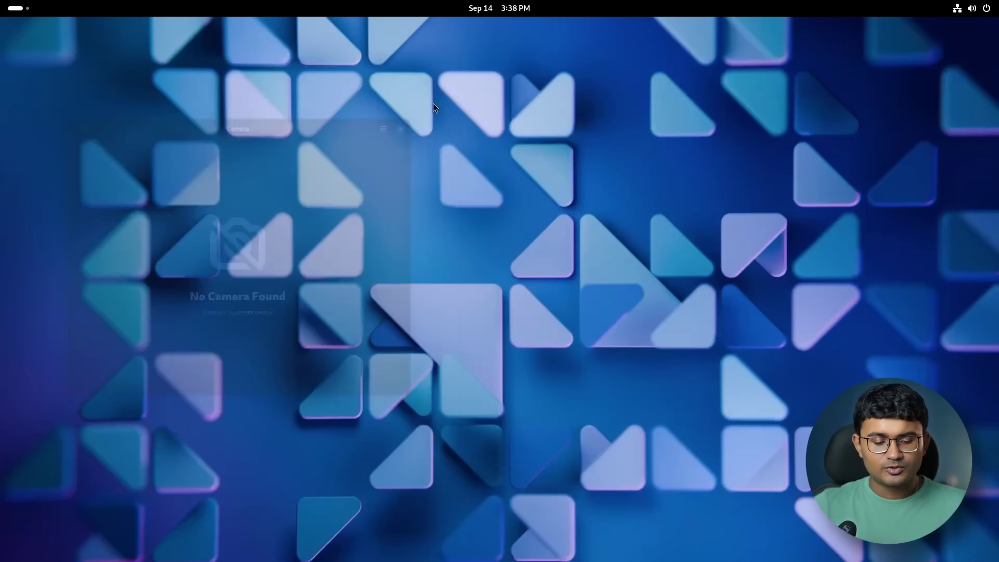
click(15, 10)
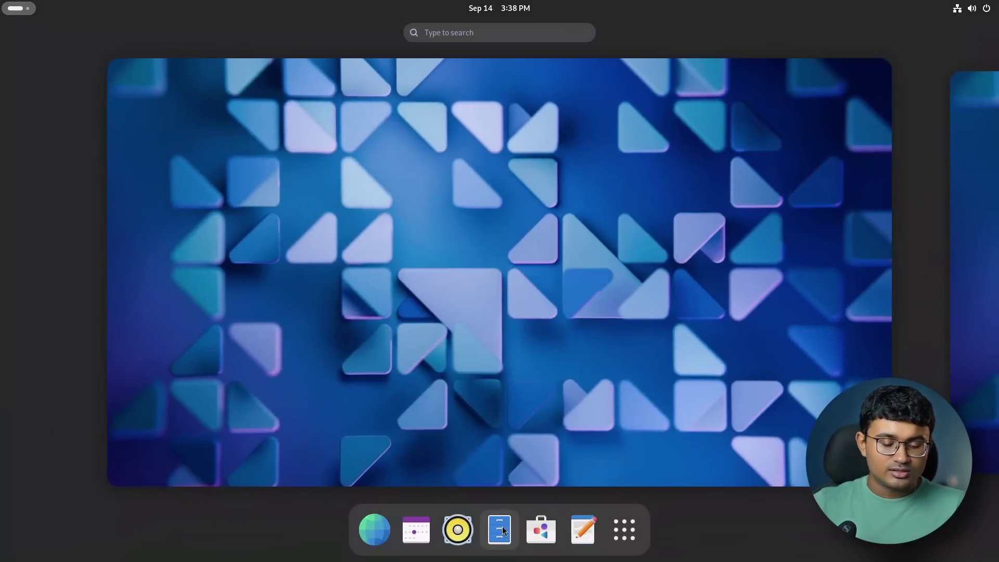
click(499, 530)
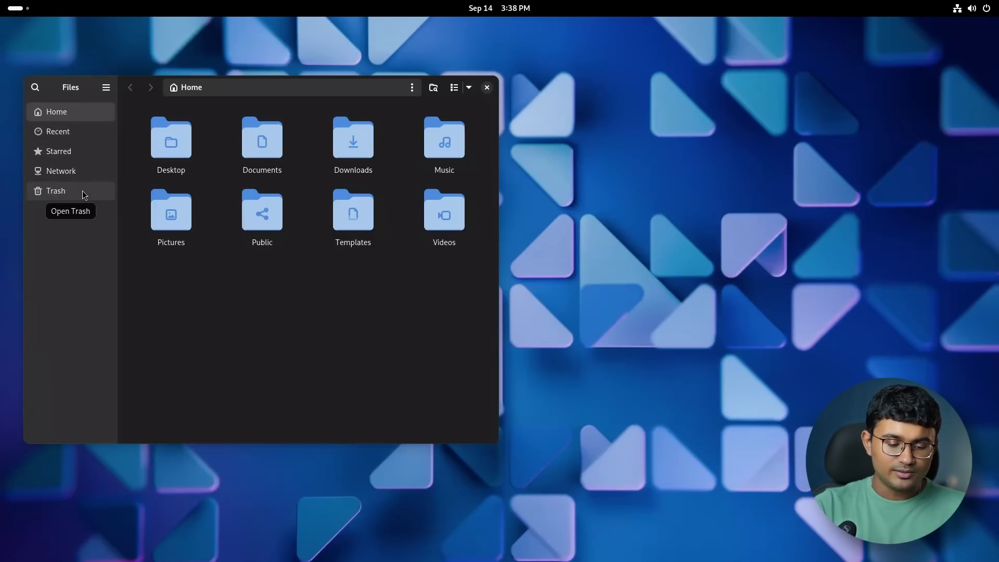
Browse Network and Trash, return Home, and check Desktop and Downloads context menus.
click(85, 172)
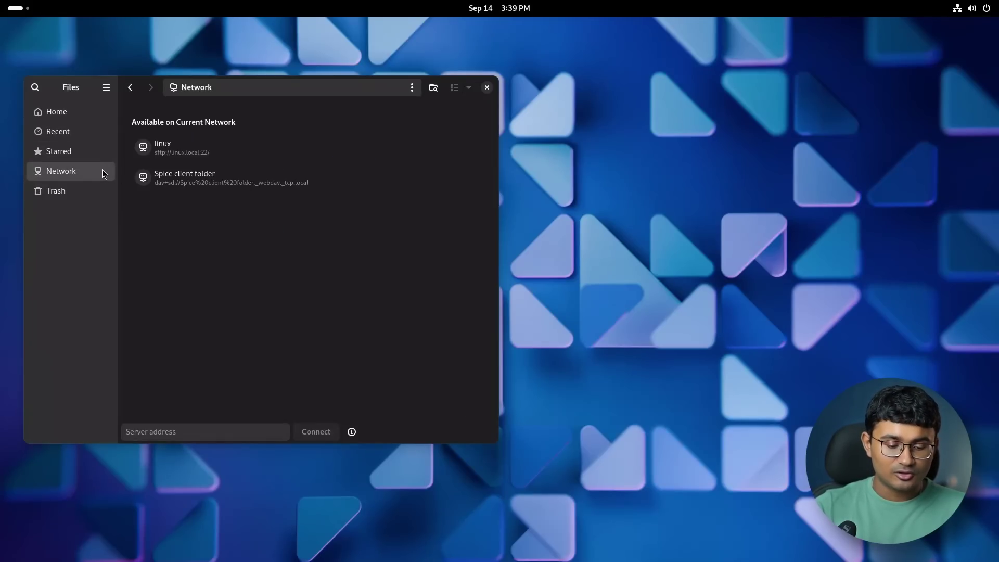
click(94, 191)
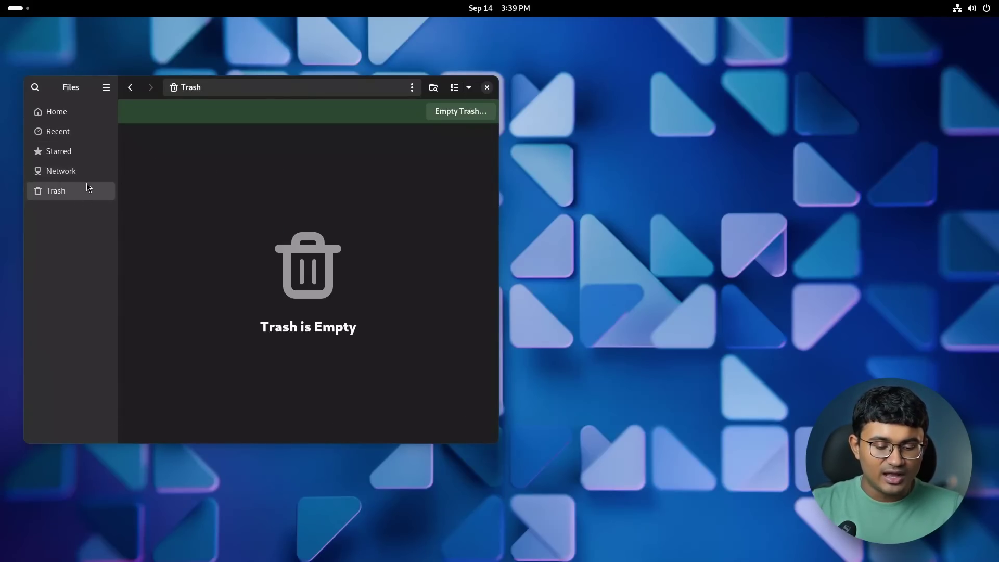
click(87, 174)
click(89, 113)
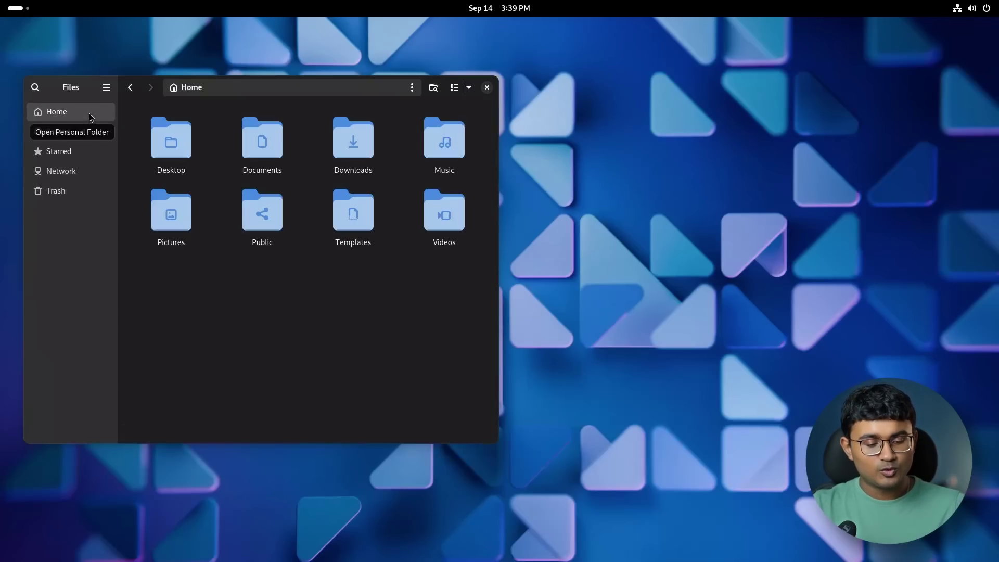
right_click(171, 135)
click(145, 141)
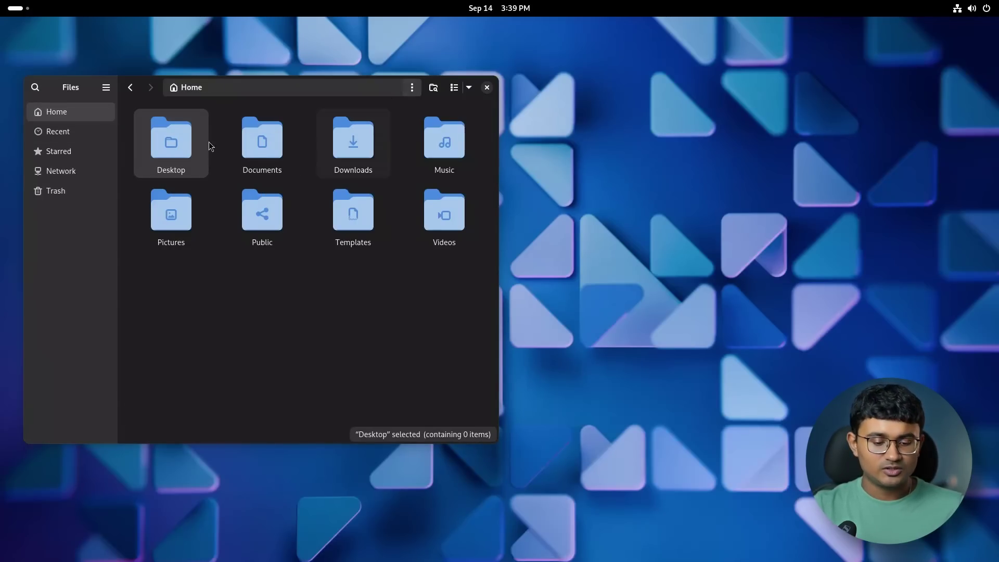
click(239, 143)
right_click(353, 151)
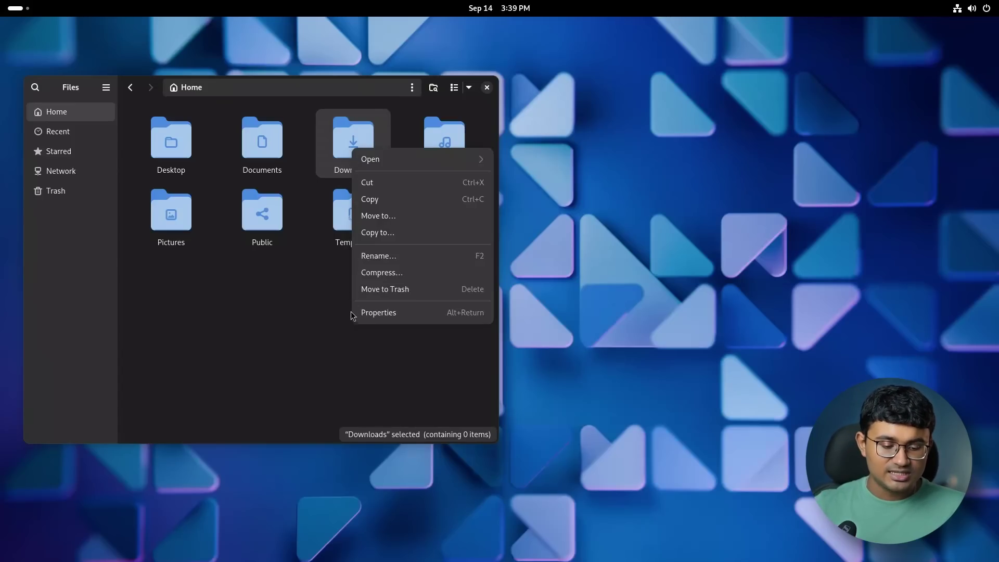
click(355, 138)
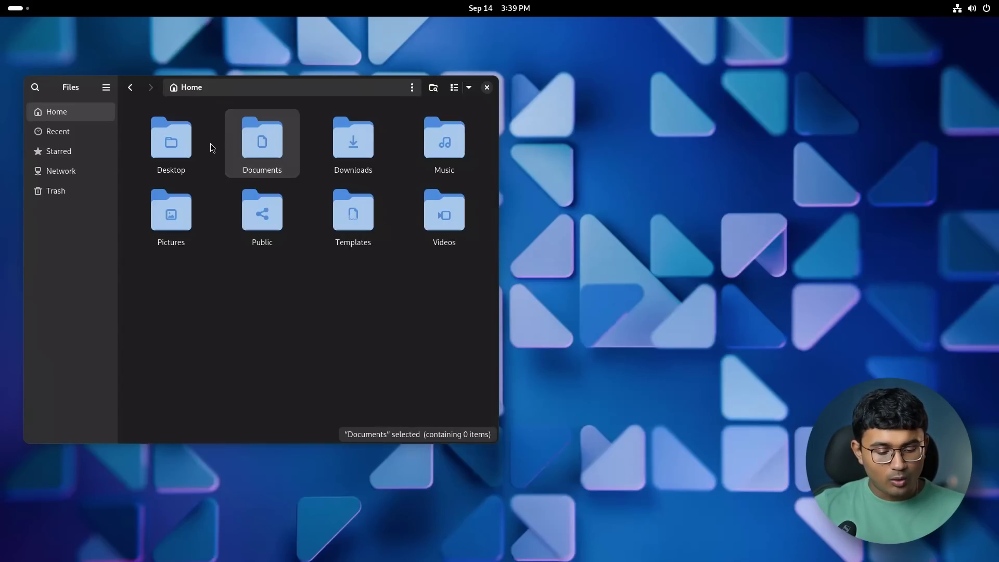
click(197, 148)
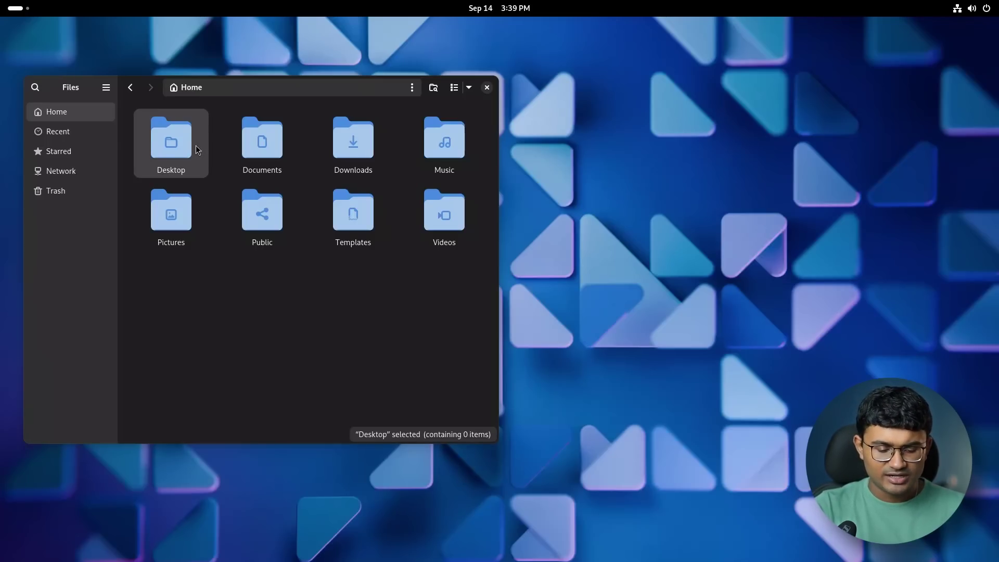
click(202, 200)
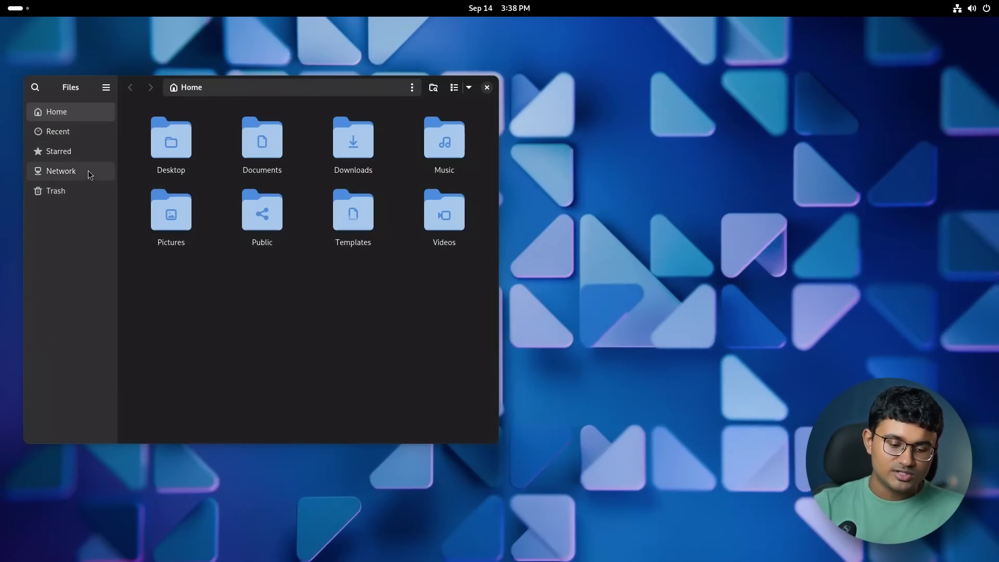
Repeat the Network, Trash and Home pass with folder actions, then widen the window.
click(89, 171)
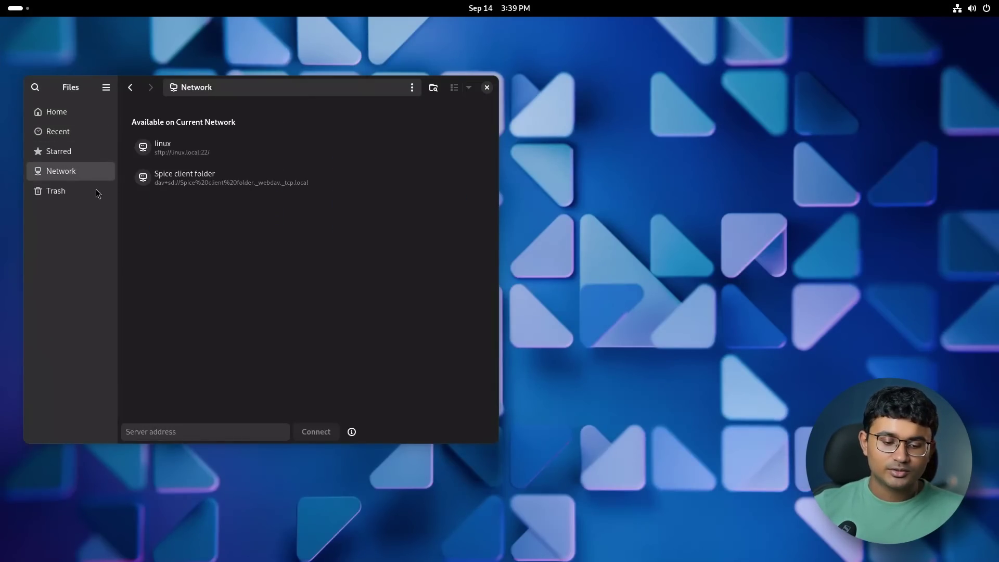
click(96, 189)
click(87, 176)
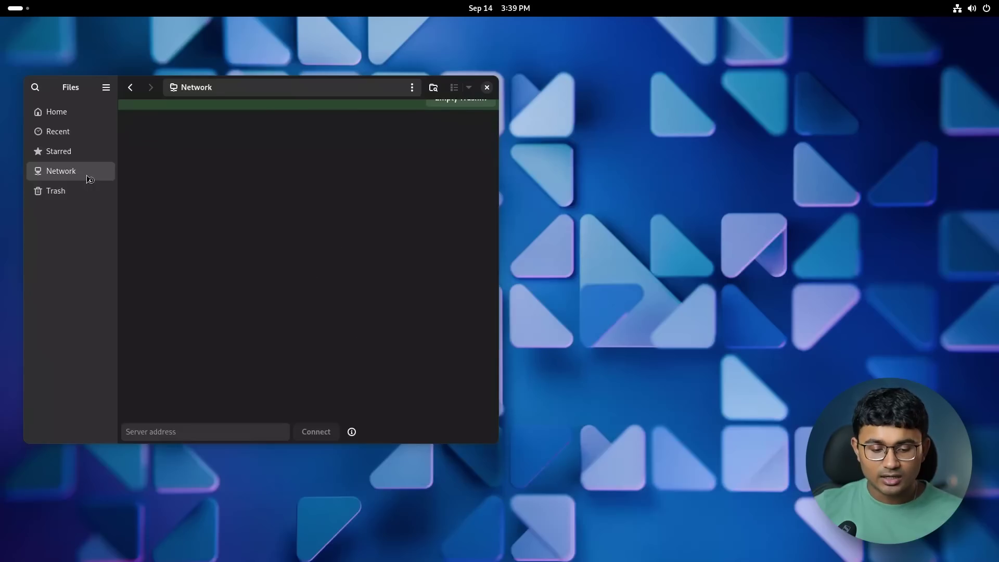
click(89, 114)
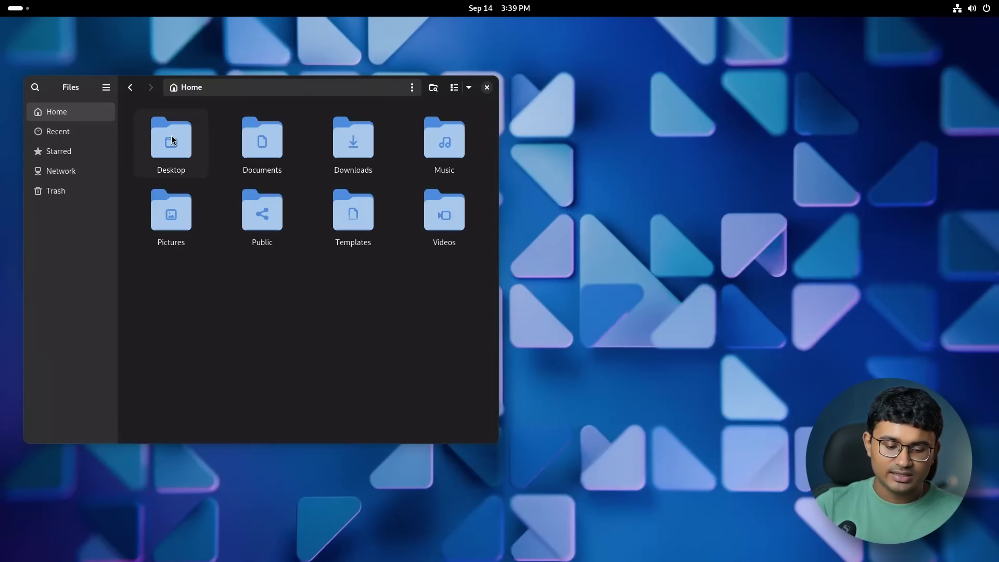
right_click(170, 135)
click(146, 139)
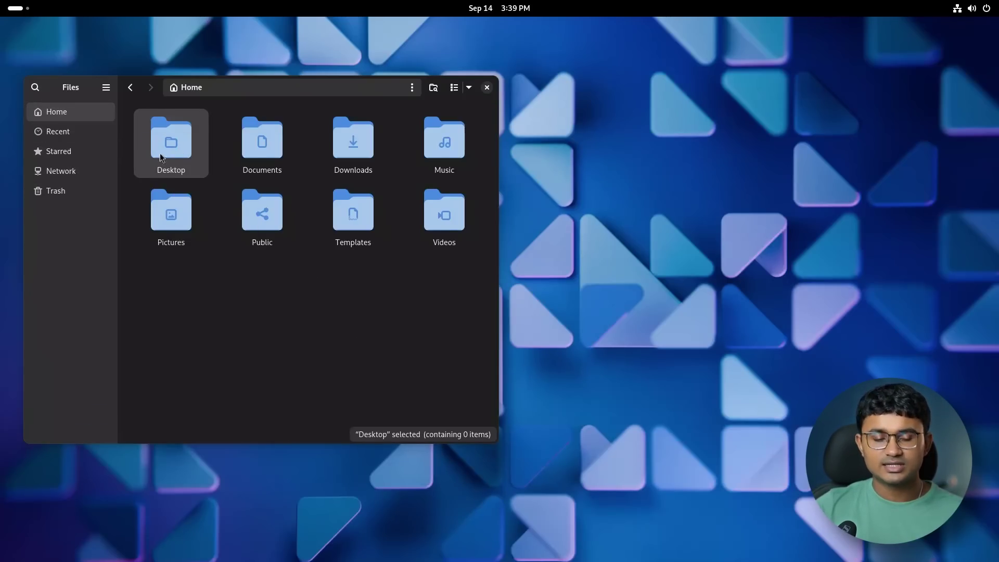
click(266, 148)
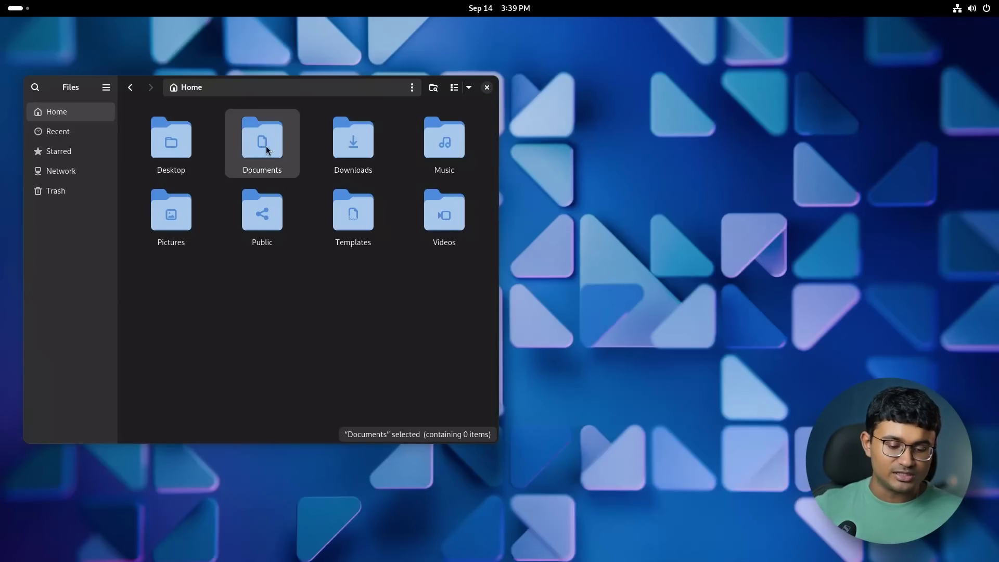
right_click(354, 147)
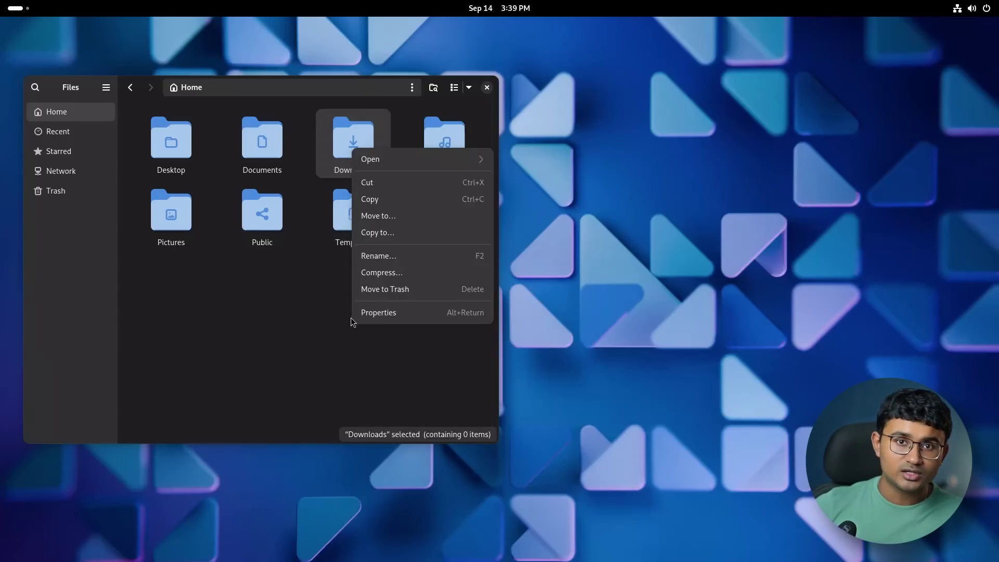
click(356, 137)
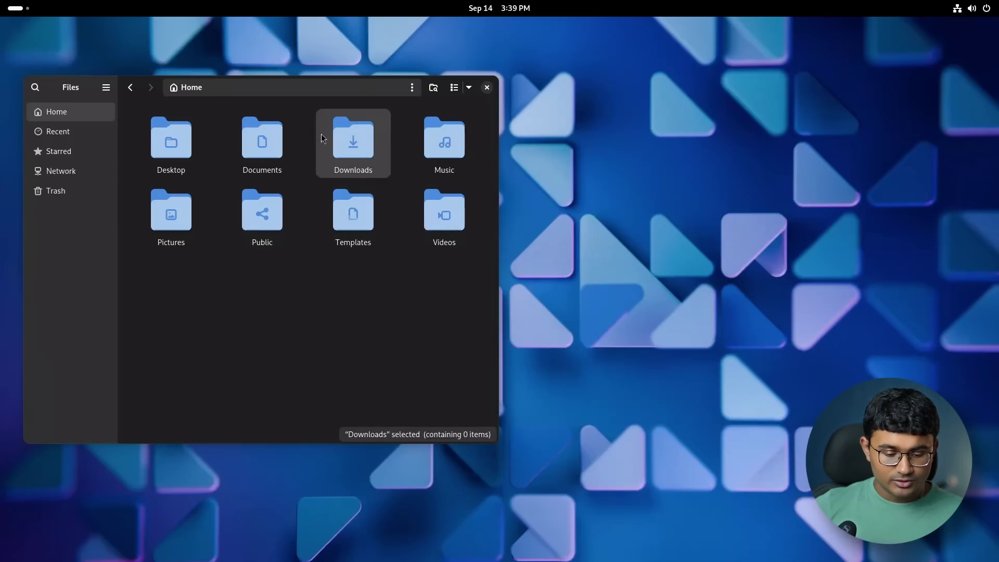
click(276, 138)
click(211, 144)
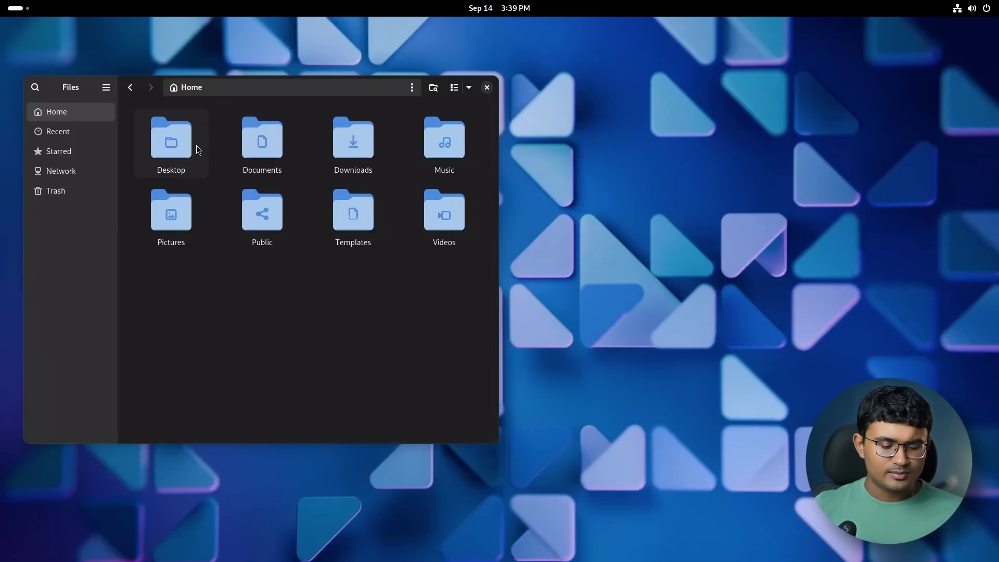
click(196, 146)
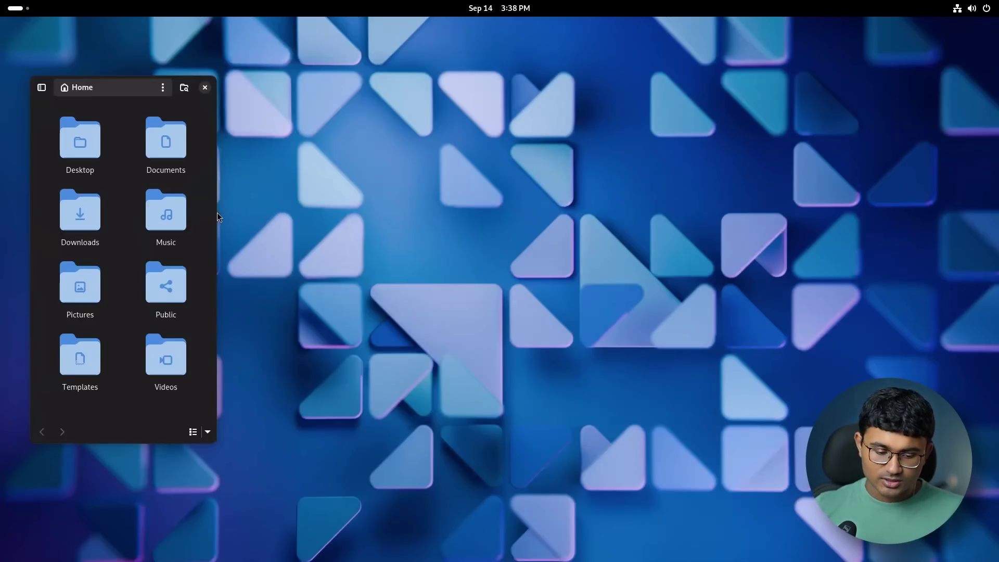
drag(217, 213, 505, 213)
Remove the Desktop bookmark from the Files sidebar.
drag(155, 84, 139, 67)
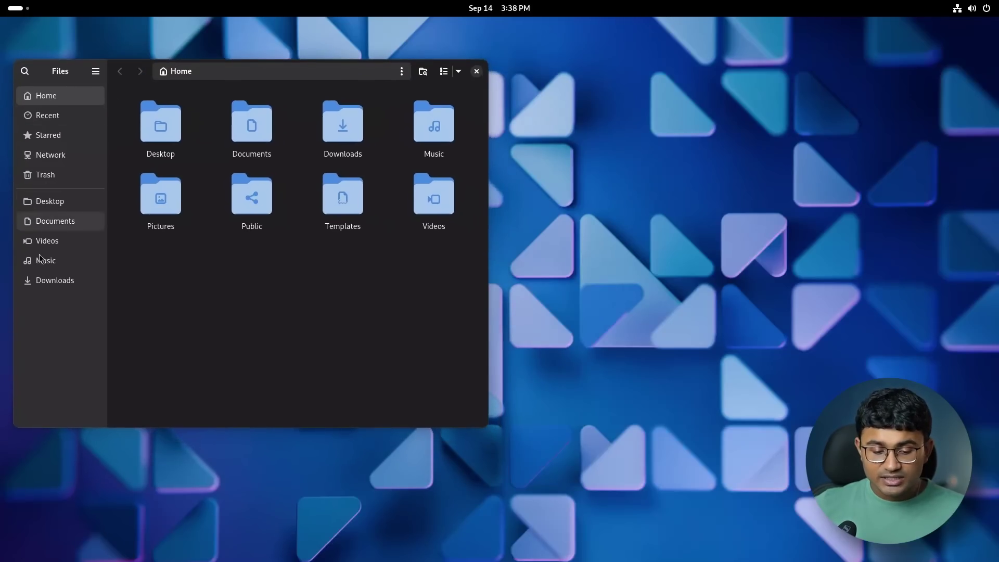
right_click(41, 200)
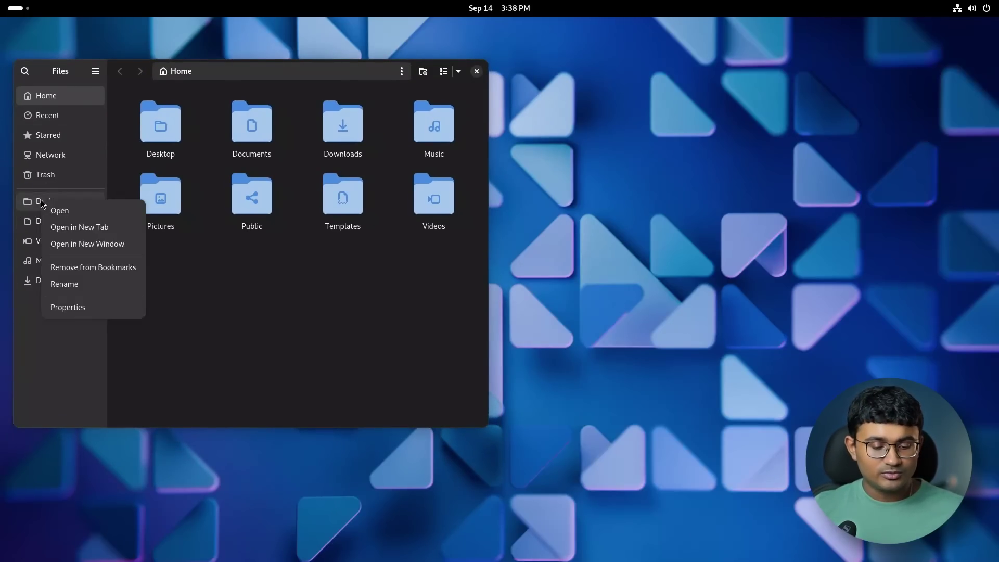
click(73, 267)
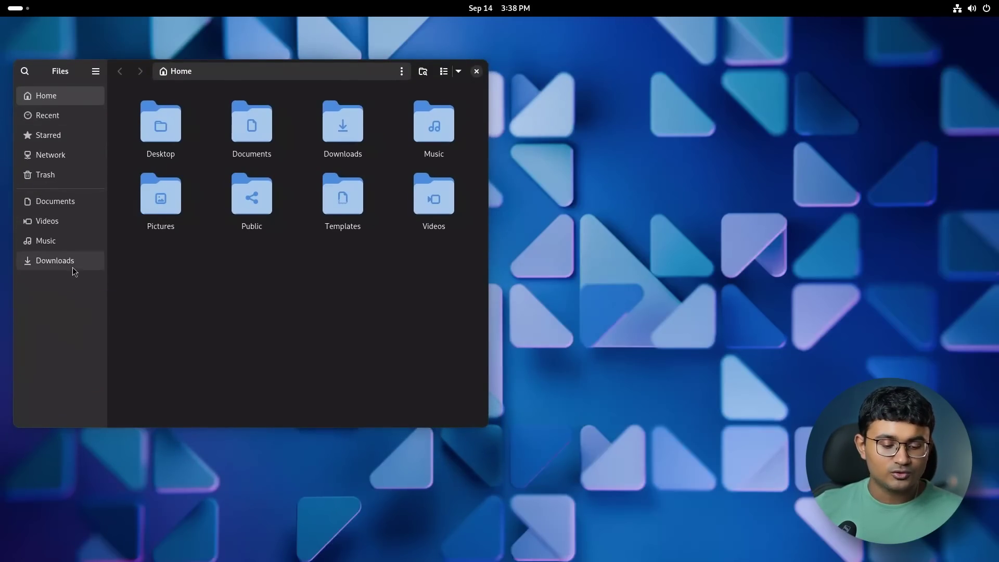
right_click(66, 204)
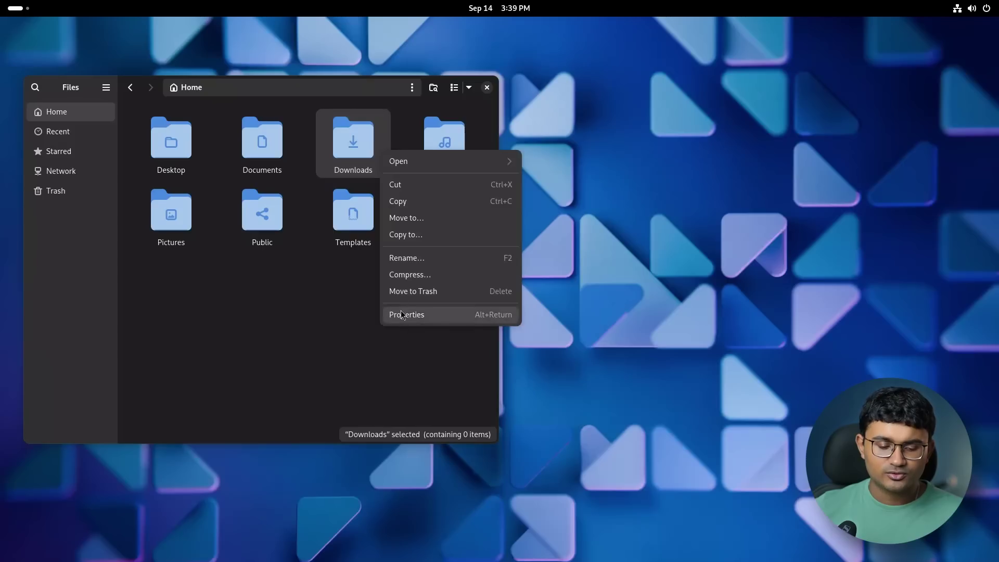
click(319, 267)
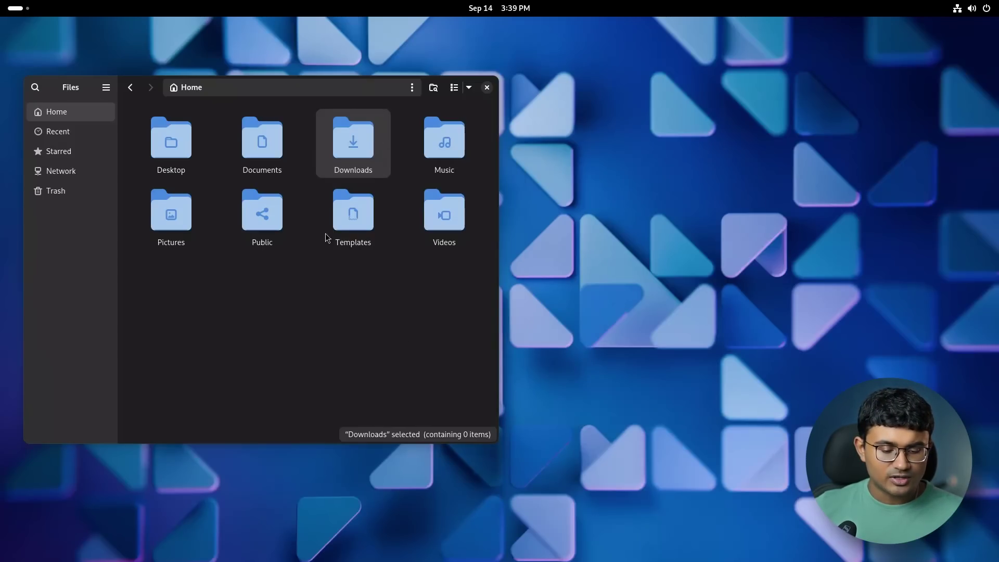
click(409, 93)
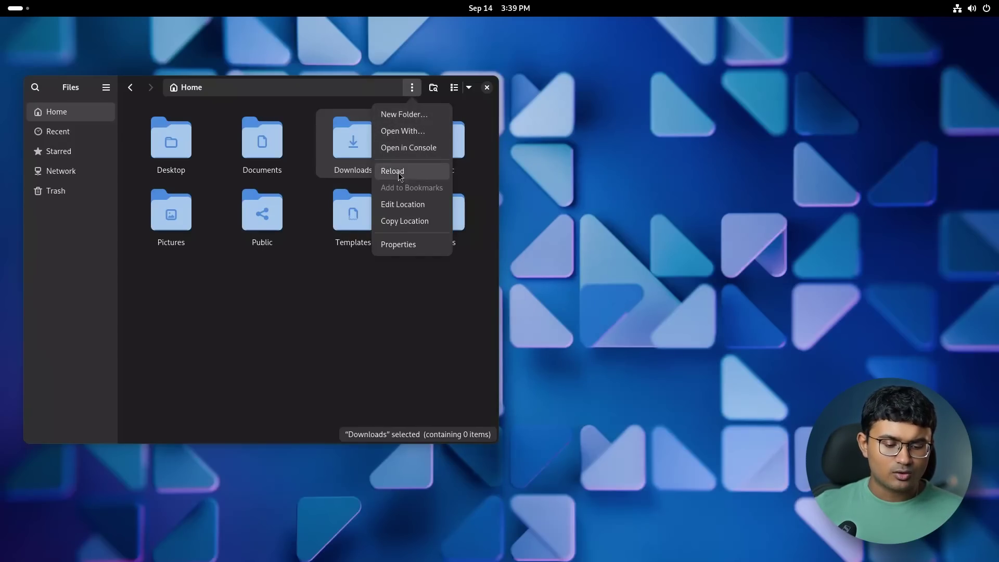
click(339, 159)
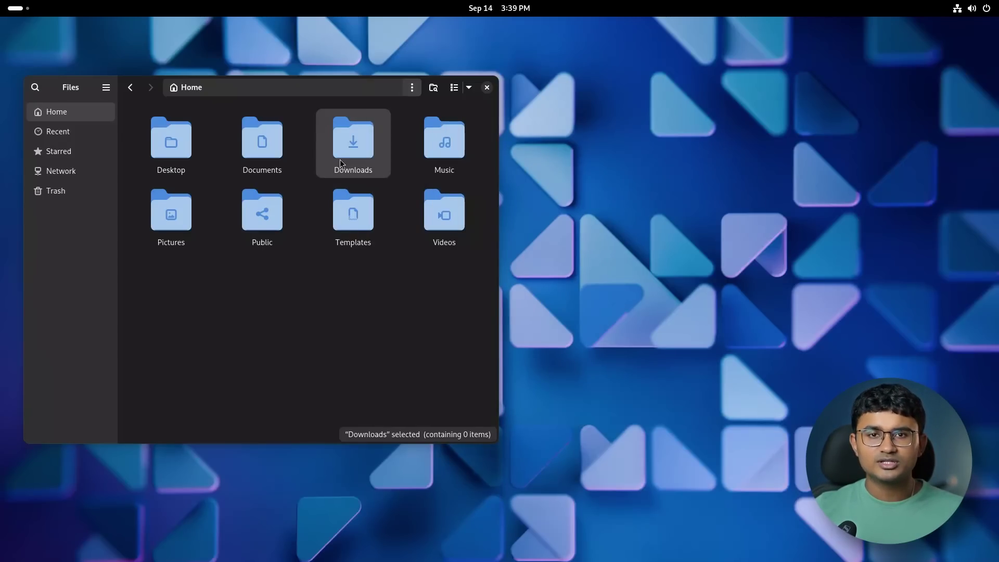
Bookmark the Downloads folder in the sidebar and return Home.
double_click(341, 157)
click(412, 87)
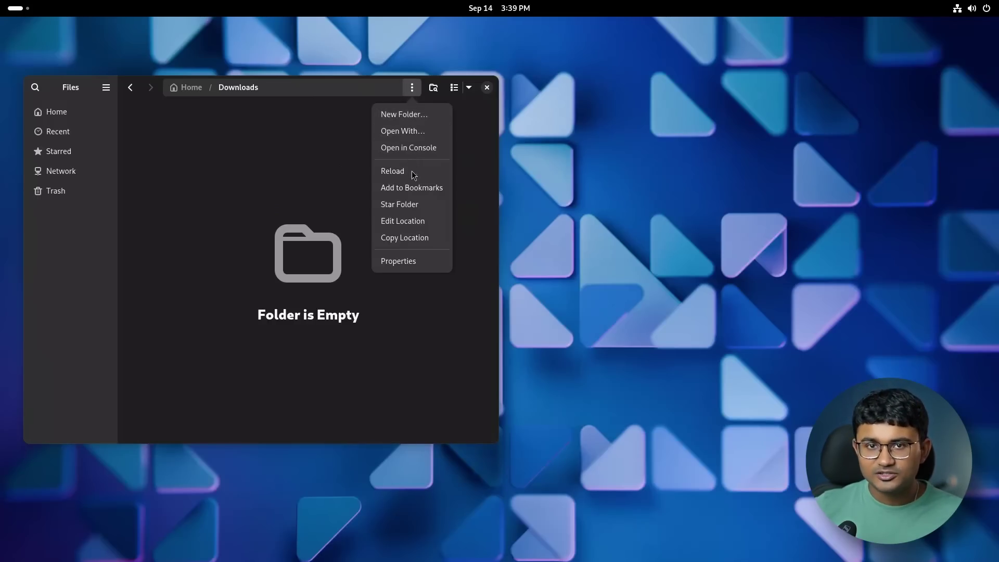
click(411, 188)
click(194, 88)
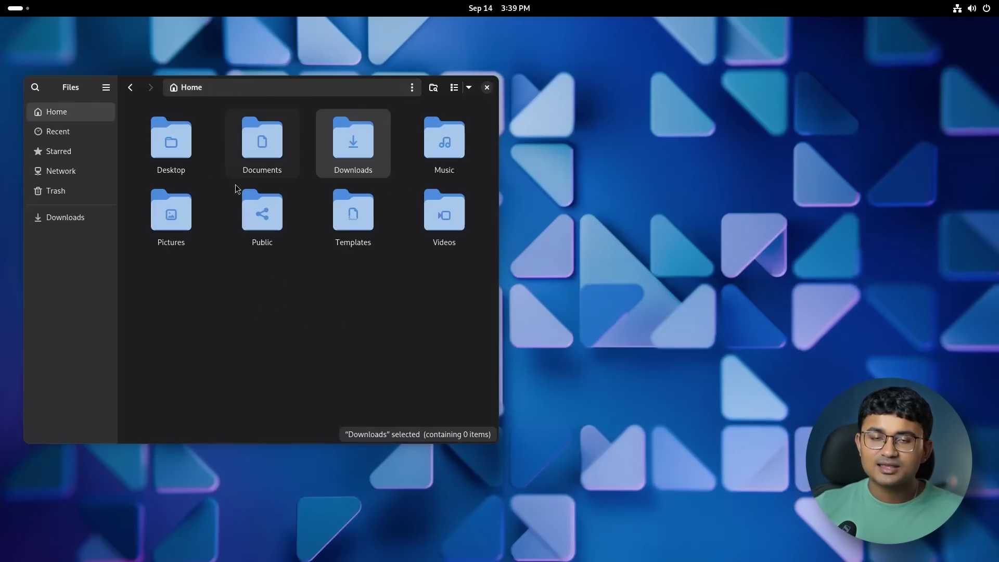
Create a 'sample' folder in Documents, bookmark Documents, and open sample.
double_click(246, 164)
key(ctrl+shift+n)
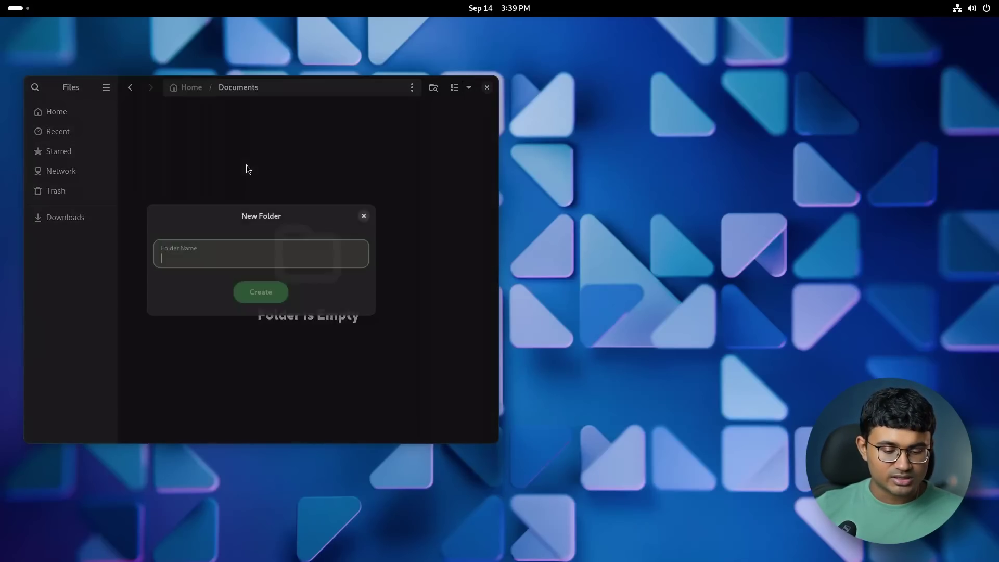
text(sample)
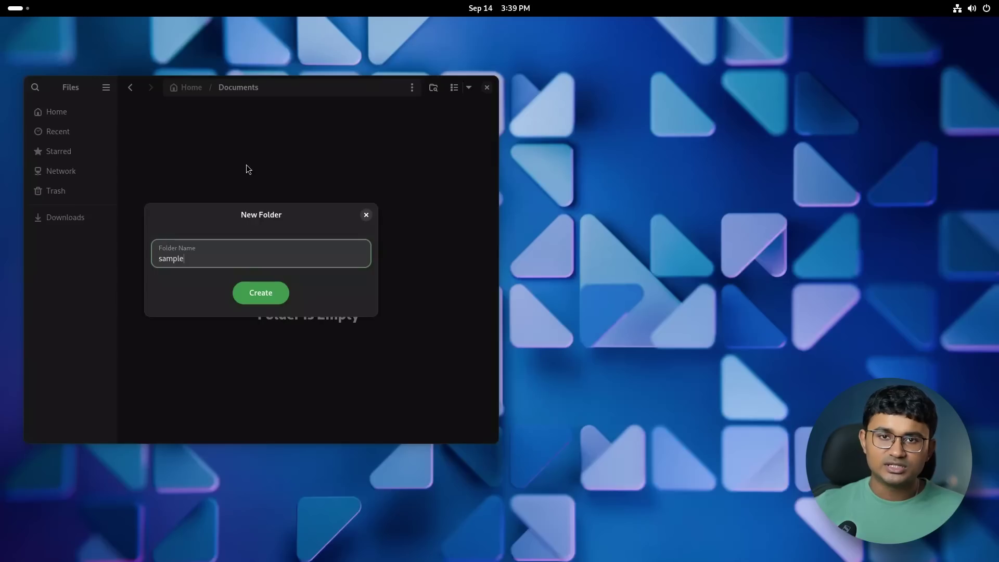
key(Return)
key(ctrl+d)
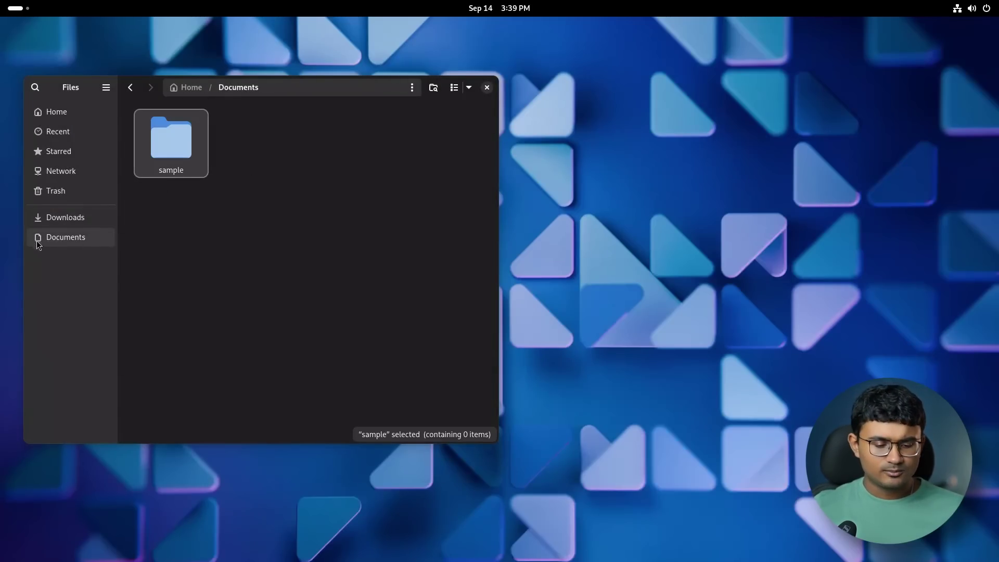
double_click(181, 167)
key(ctrl+d)
key(alt+Left)
right_click(179, 166)
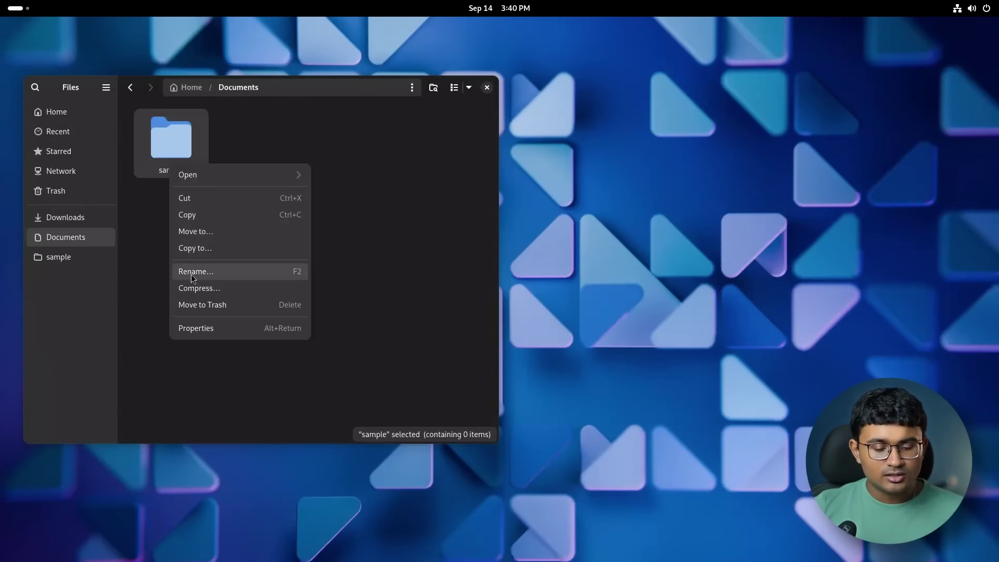
click(192, 286)
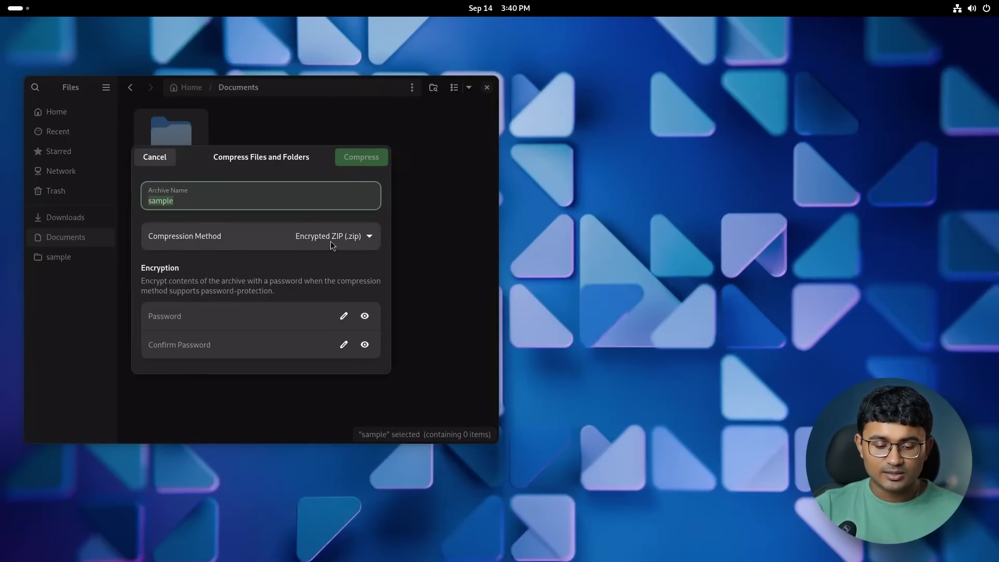
click(275, 325)
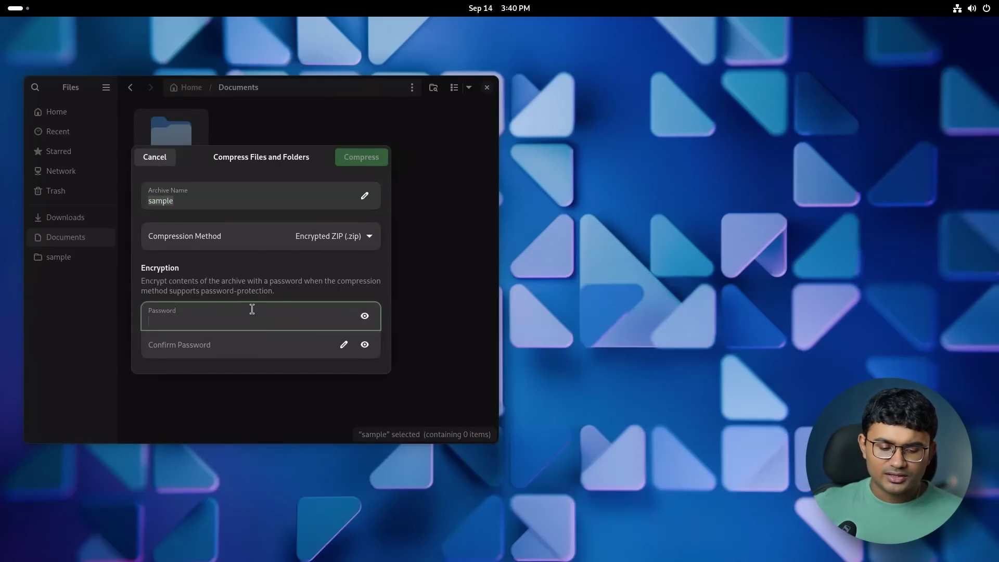
click(202, 346)
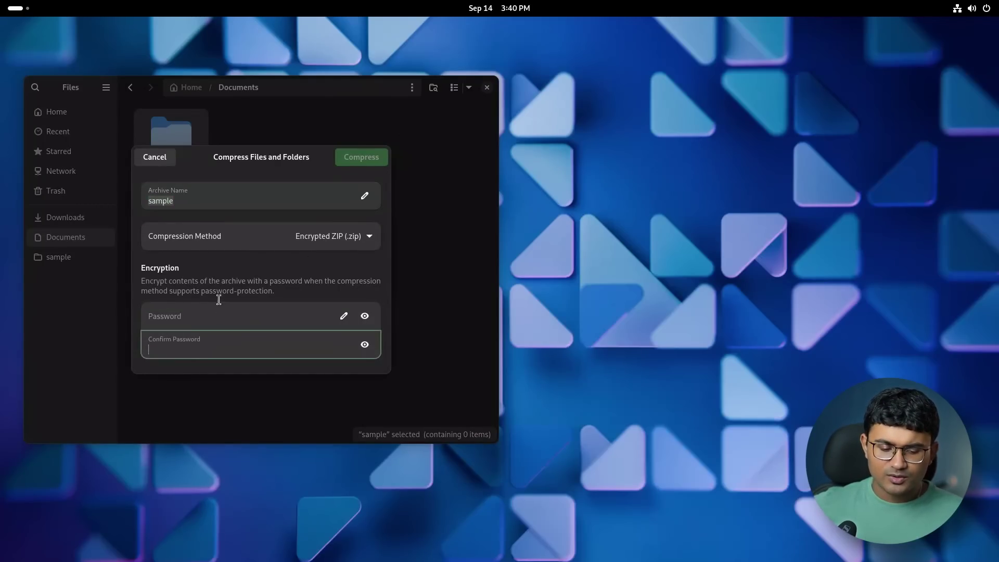
click(336, 245)
click(301, 260)
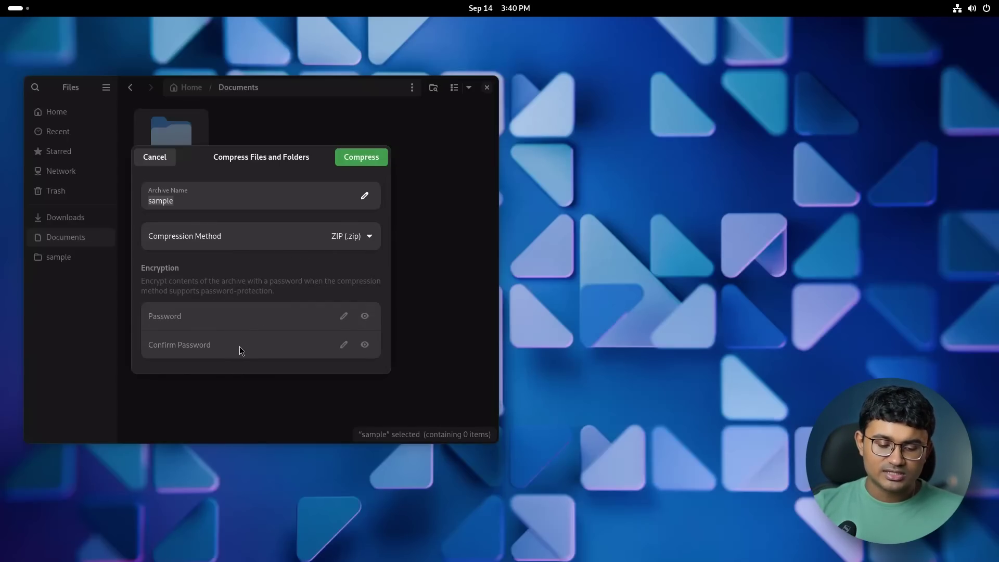
click(147, 157)
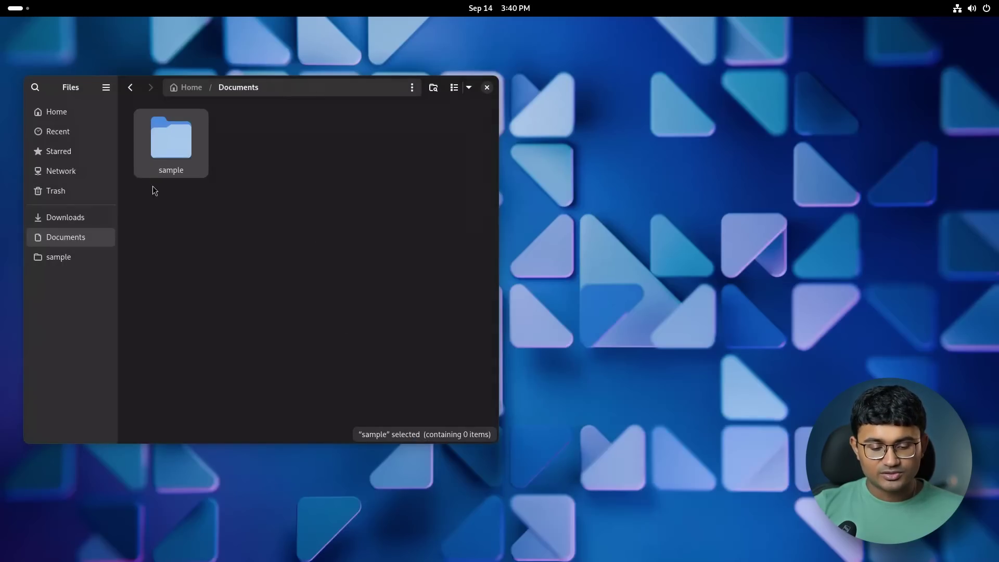
right_click(172, 158)
click(219, 281)
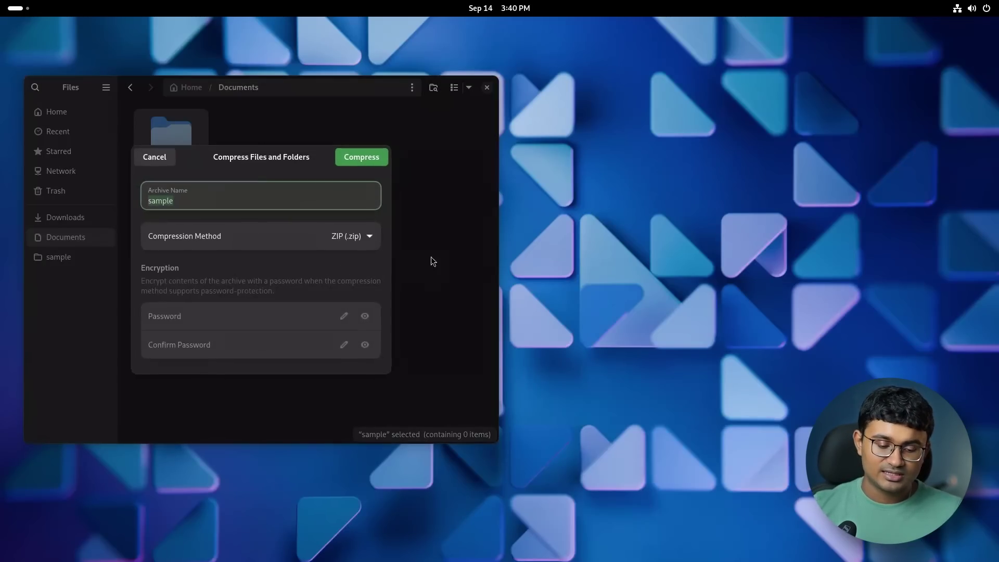
drag(499, 246, 510, 273)
click(58, 226)
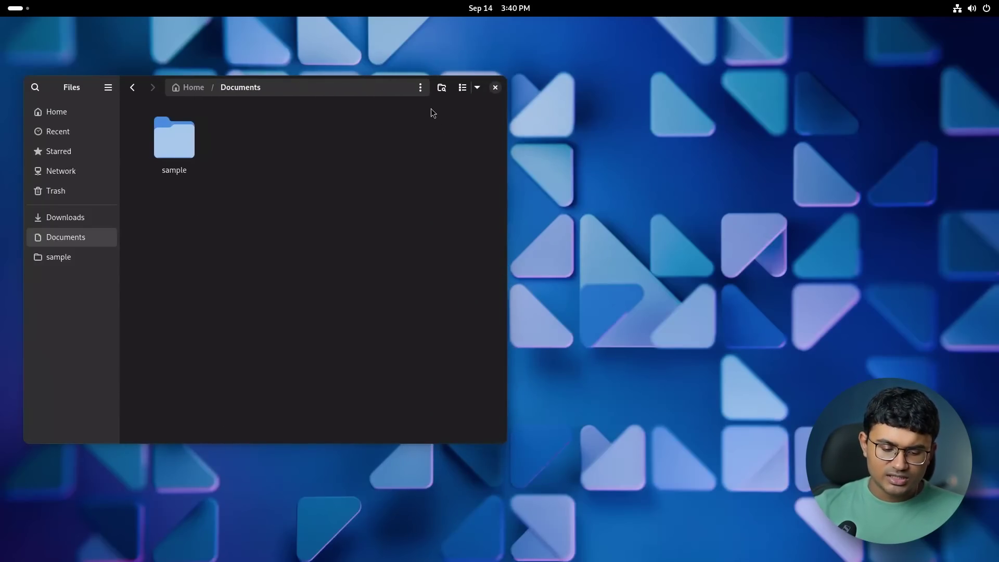
Shrink the folder icons to the smallest size, then enlarge them step by step.
click(422, 88)
click(479, 89)
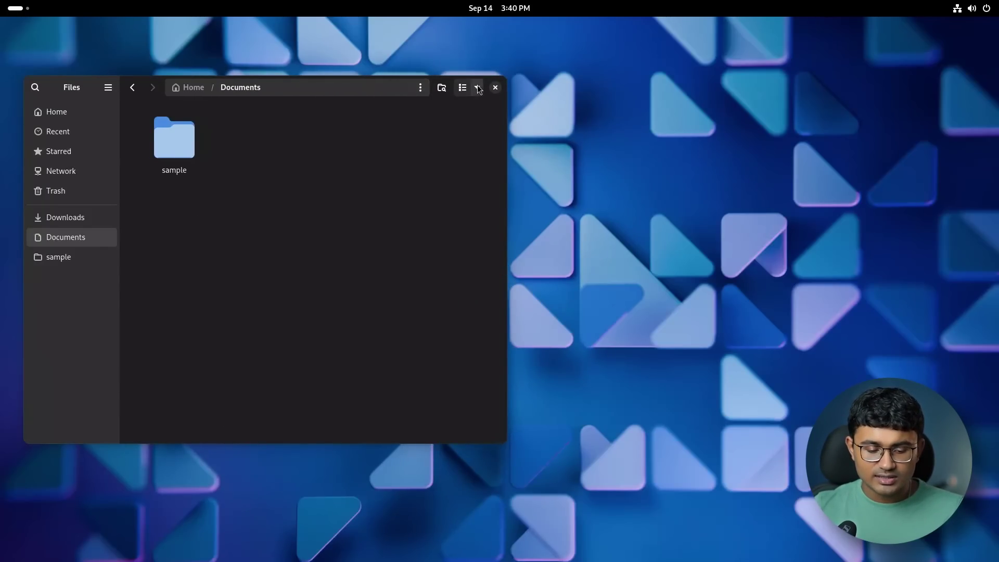
click(478, 88)
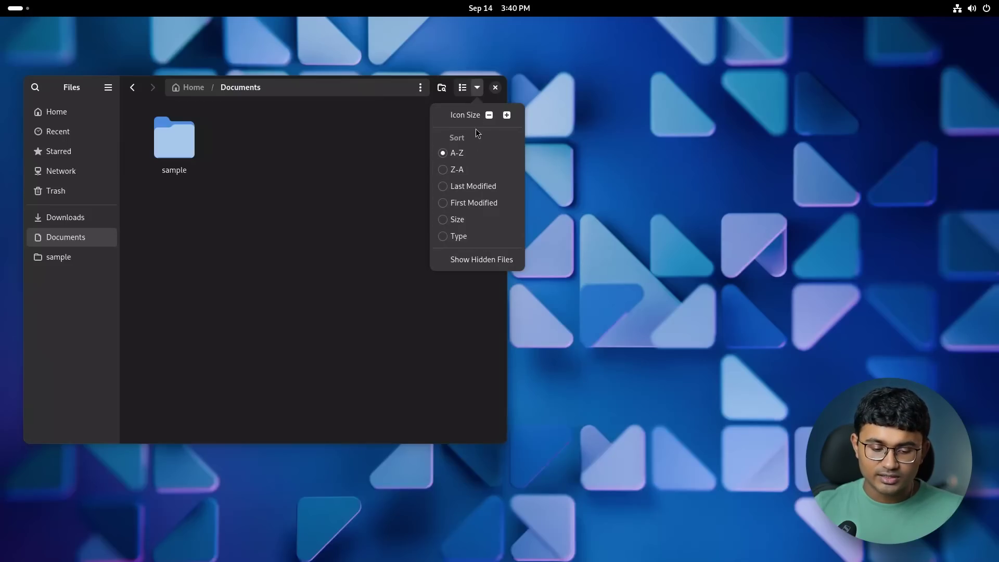
click(489, 115)
click(507, 116)
click(506, 115)
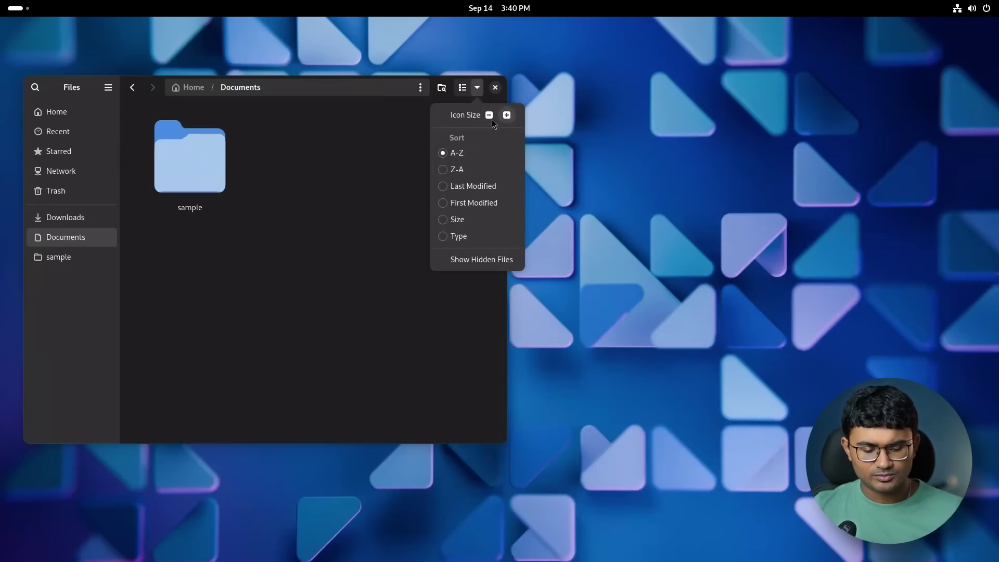
click(360, 166)
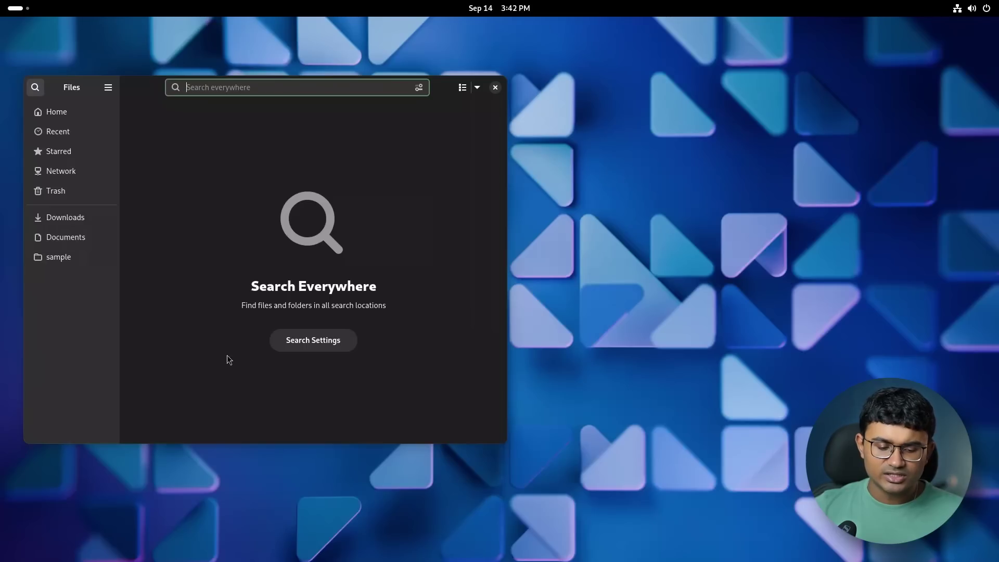
Review the Search Locations settings, close them, go to Home and close Files.
click(281, 346)
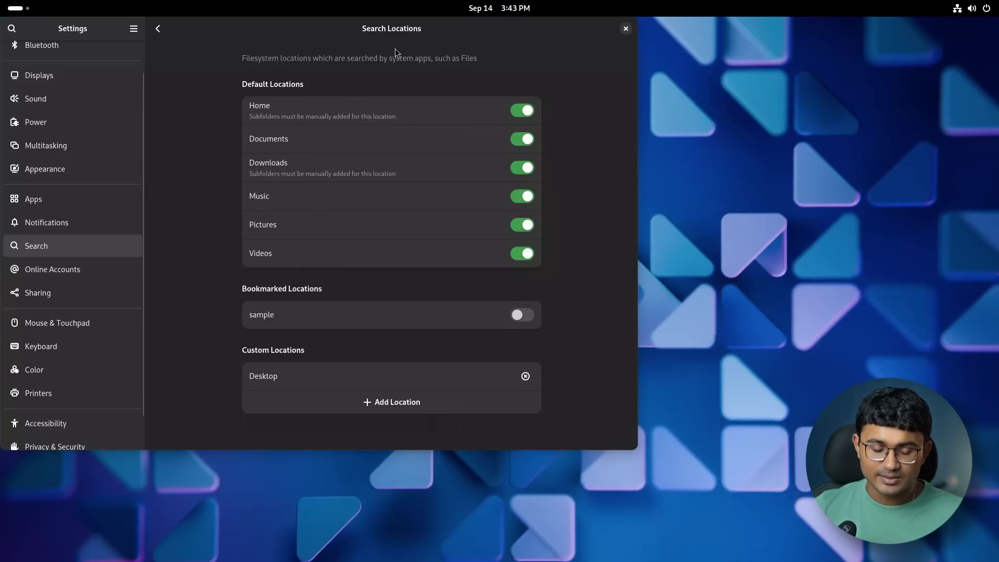
drag(395, 48, 339, 65)
click(626, 50)
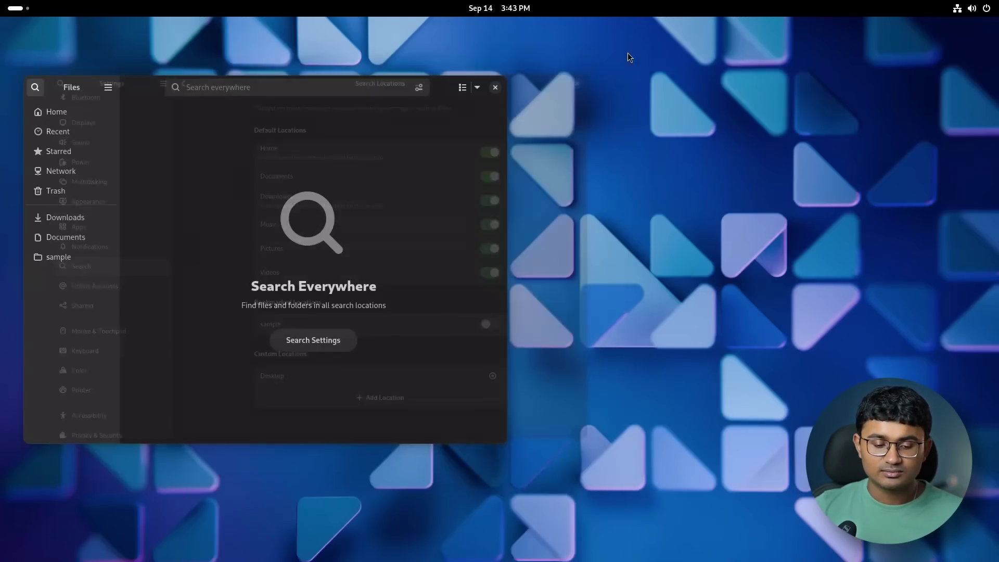
click(45, 114)
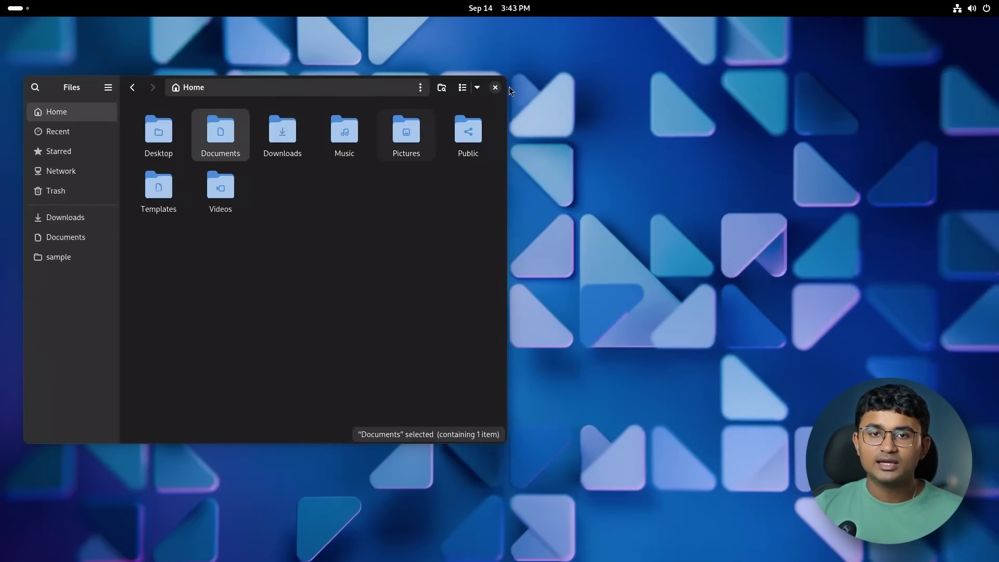
click(497, 85)
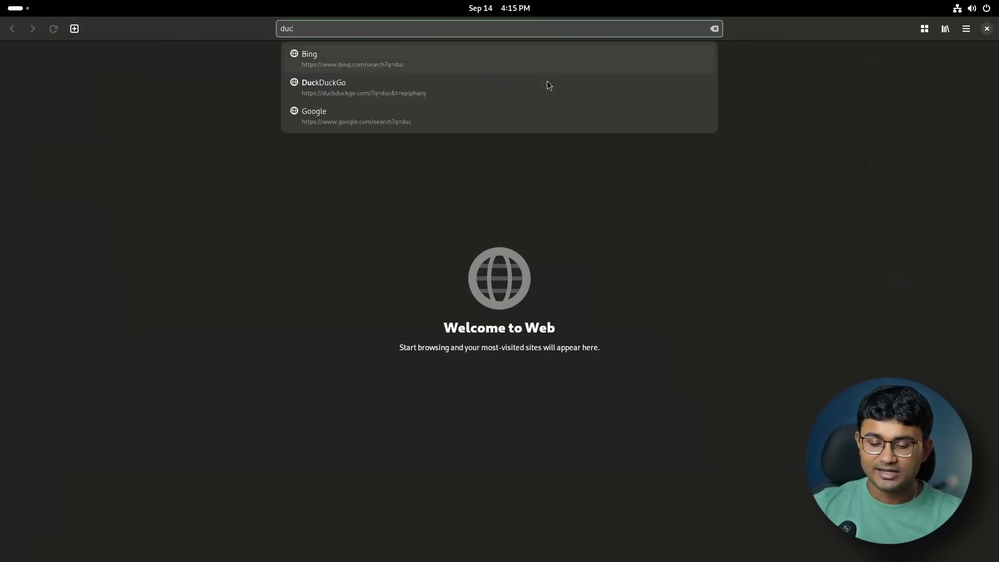
Run the DuckDuckGo suggestion and browse the bookmarks, filtering briefly by 'g' and 'd'.
click(545, 83)
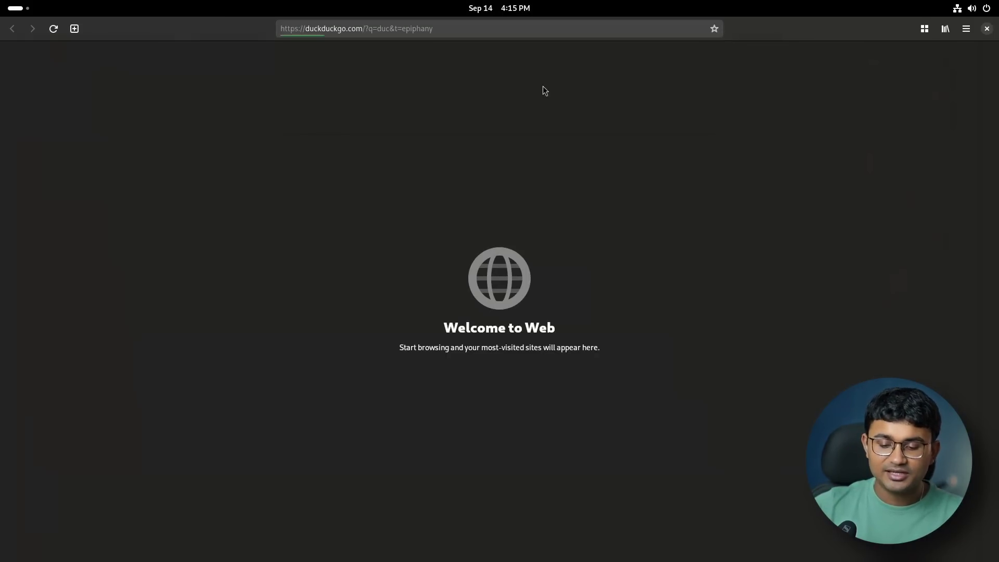
click(716, 29)
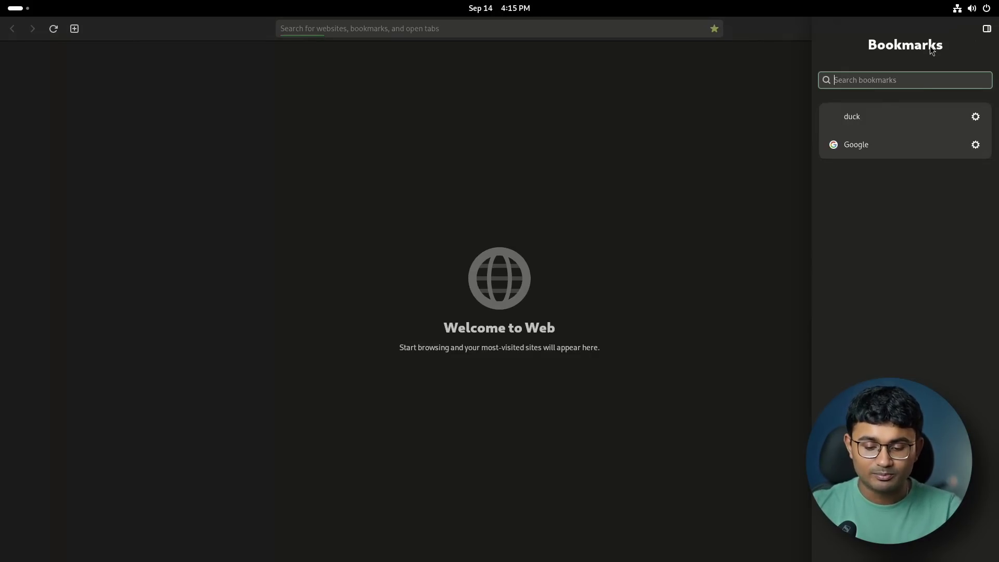
text(g)
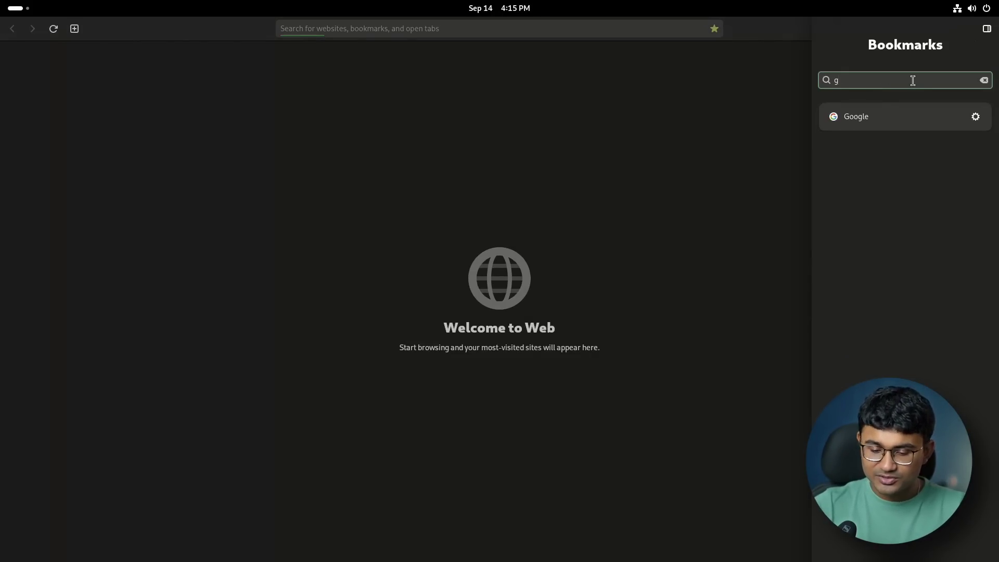
key(BackSpace)
text(d)
key(BackSpace)
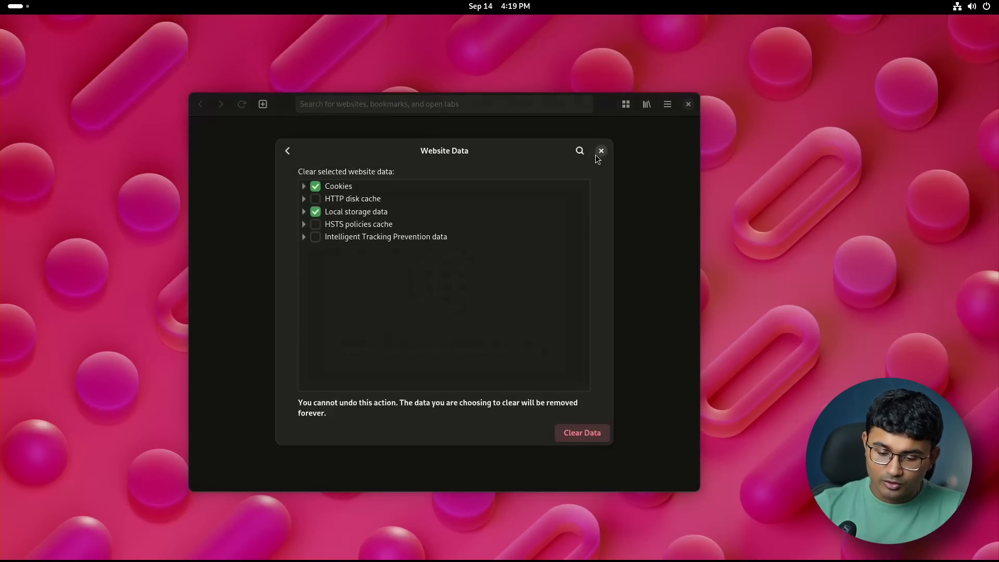
Clear website data, including HTTP disk cache, HSTS policies and Intelligent Tracking Prevention data.
click(318, 238)
click(317, 225)
click(317, 200)
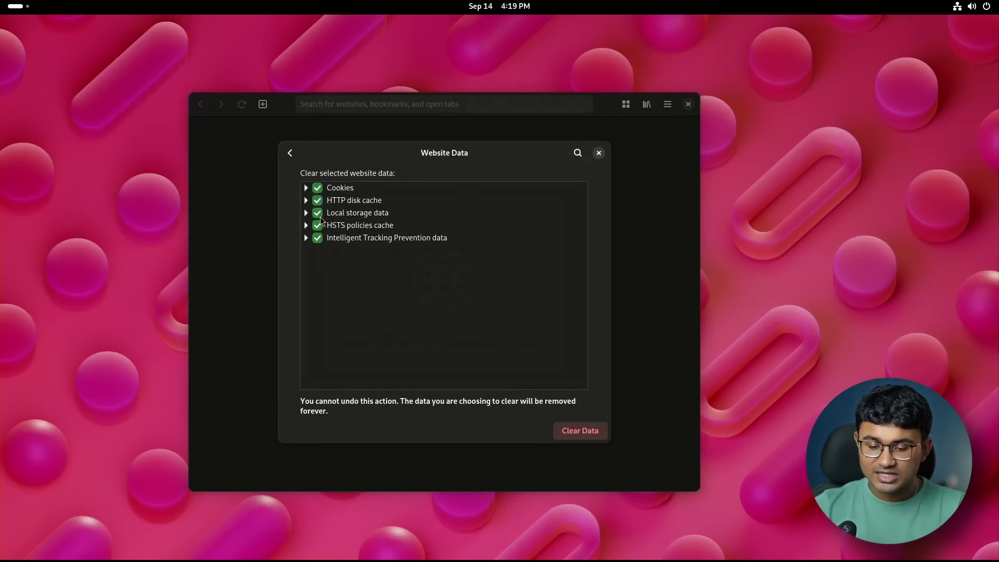
click(581, 438)
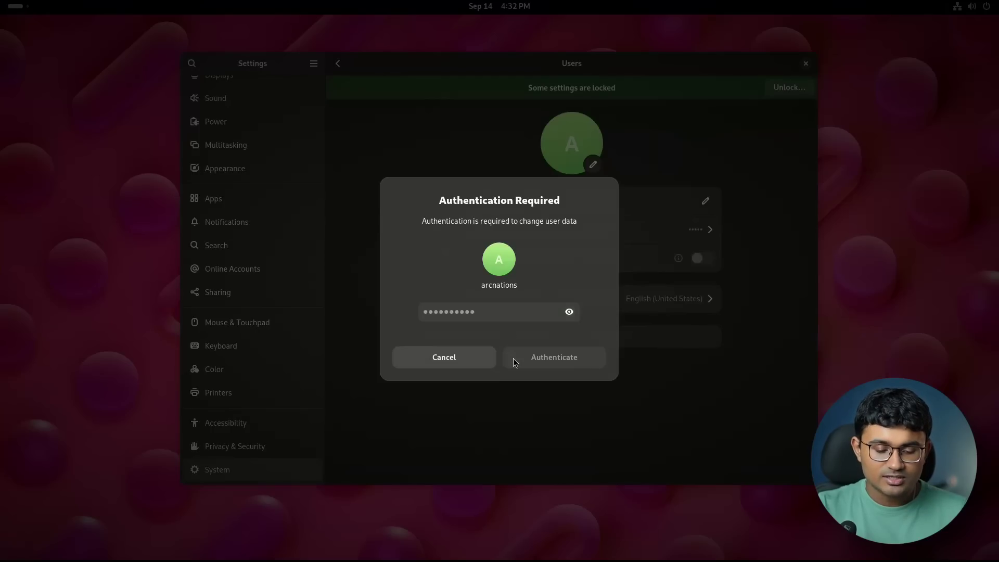
click(514, 358)
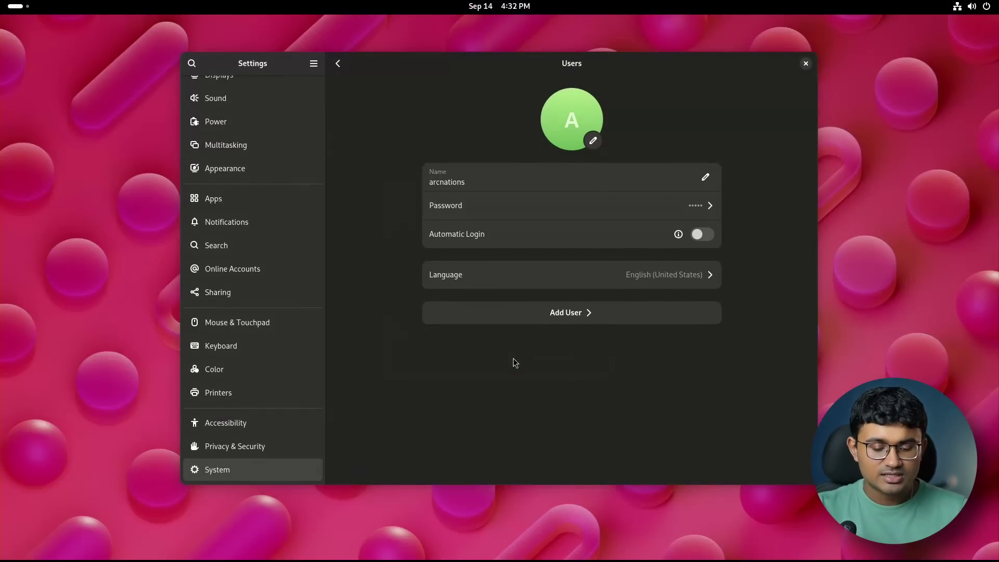
Start a new user account with username 'new_u' and begin entering the full name.
click(526, 319)
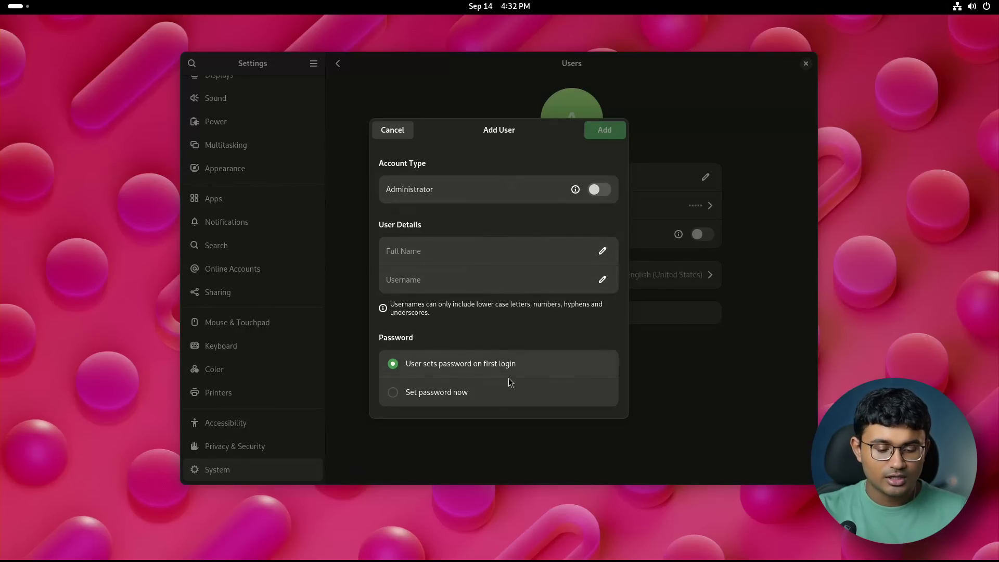
click(438, 277)
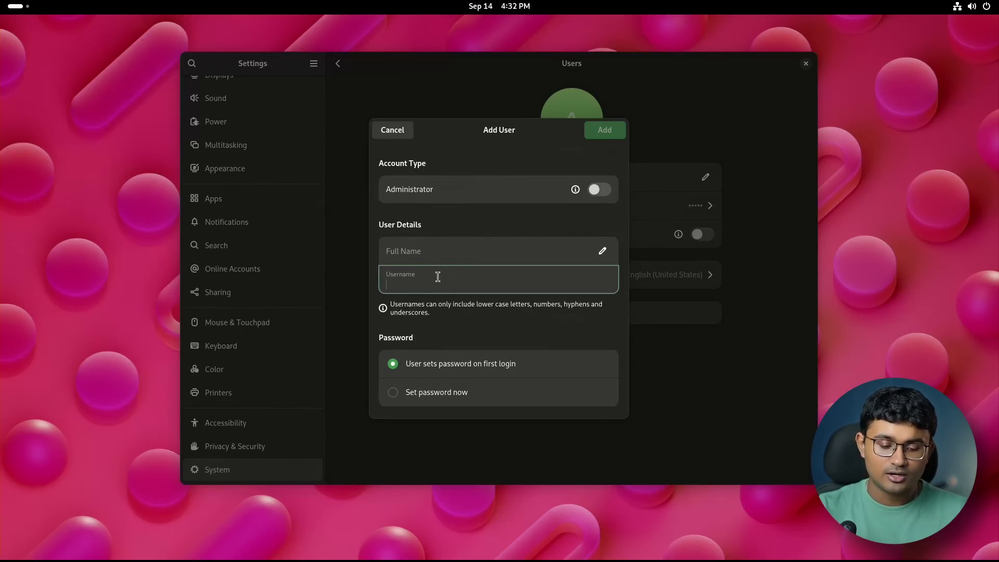
text(new_user)
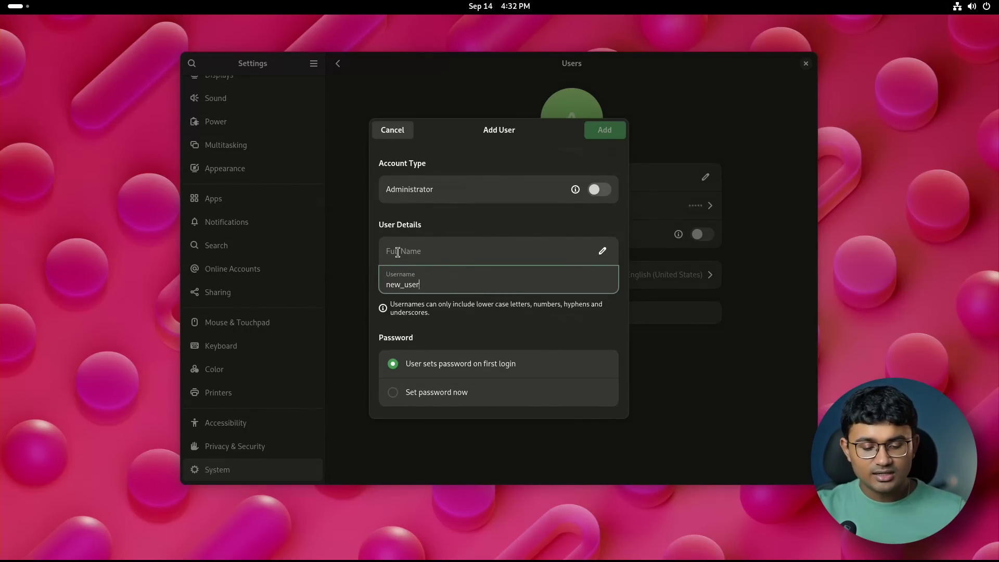
click(398, 252)
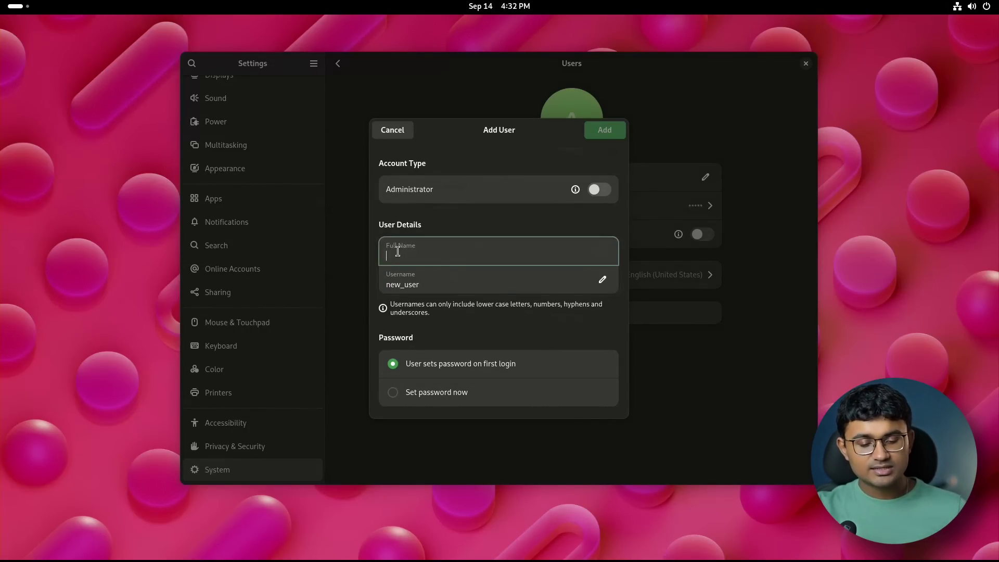
text(sa)
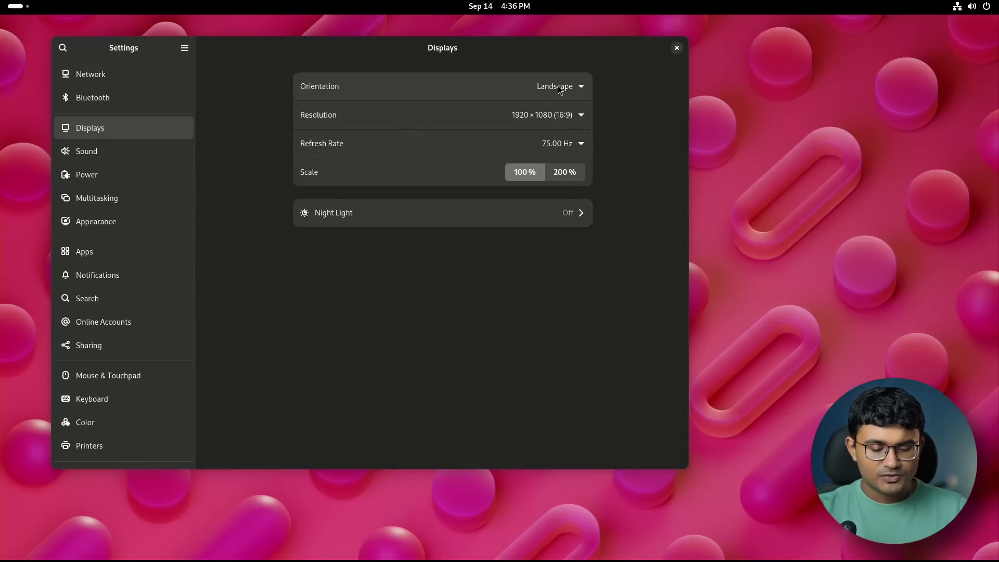
Check Night Light, then preview and cancel the Microsoft and Microsoft 365 account sign-ins.
click(306, 222)
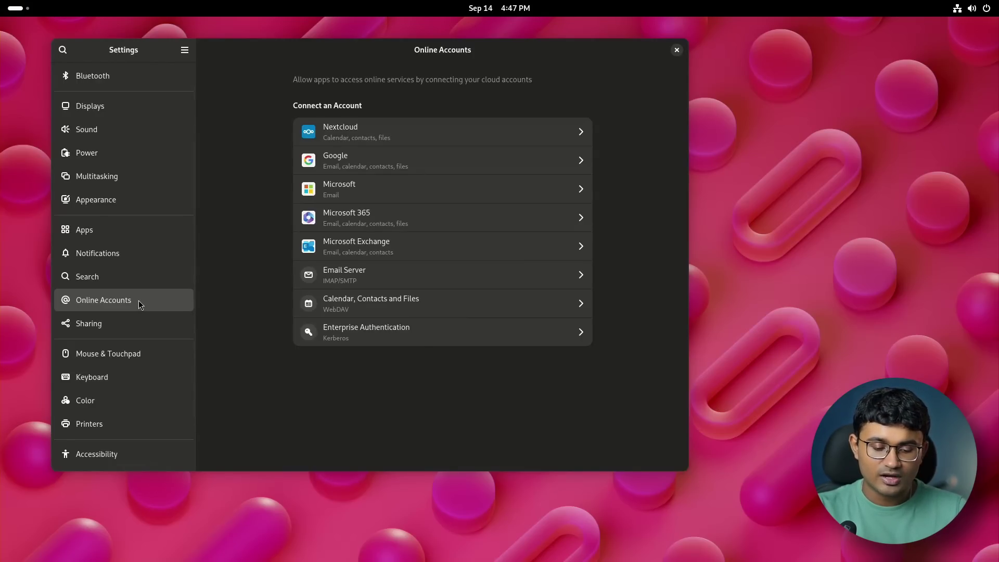
click(354, 193)
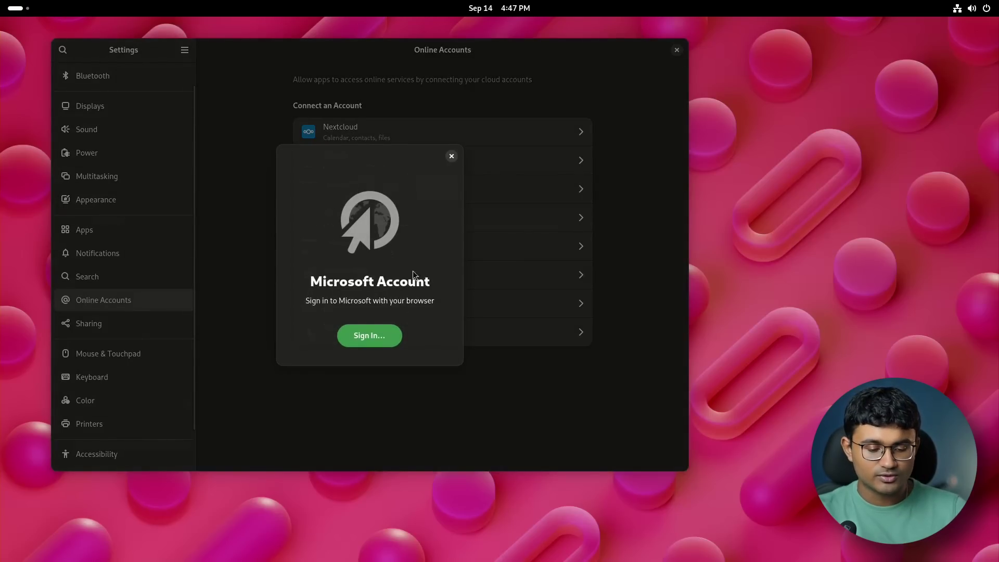
click(452, 157)
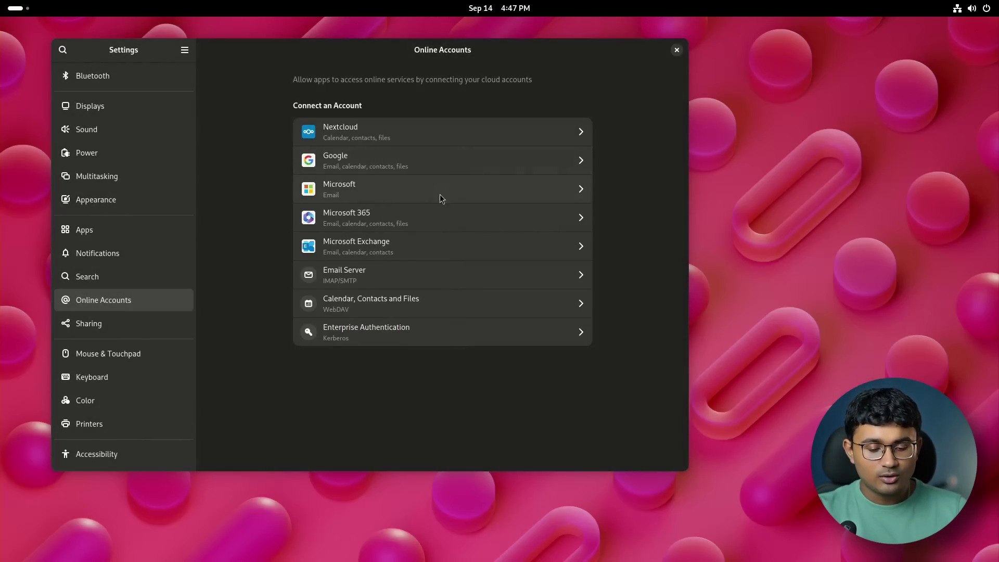
click(435, 217)
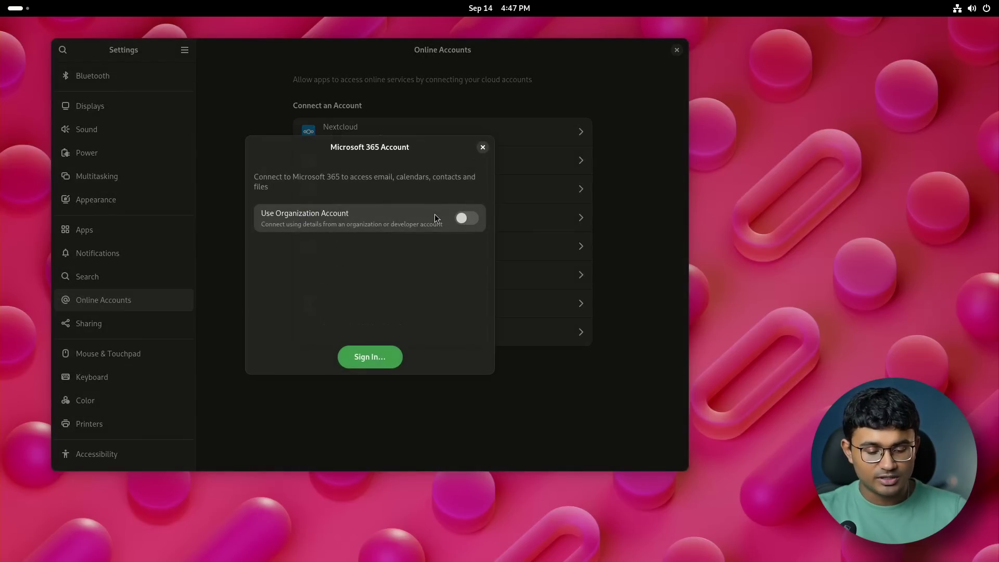
click(482, 147)
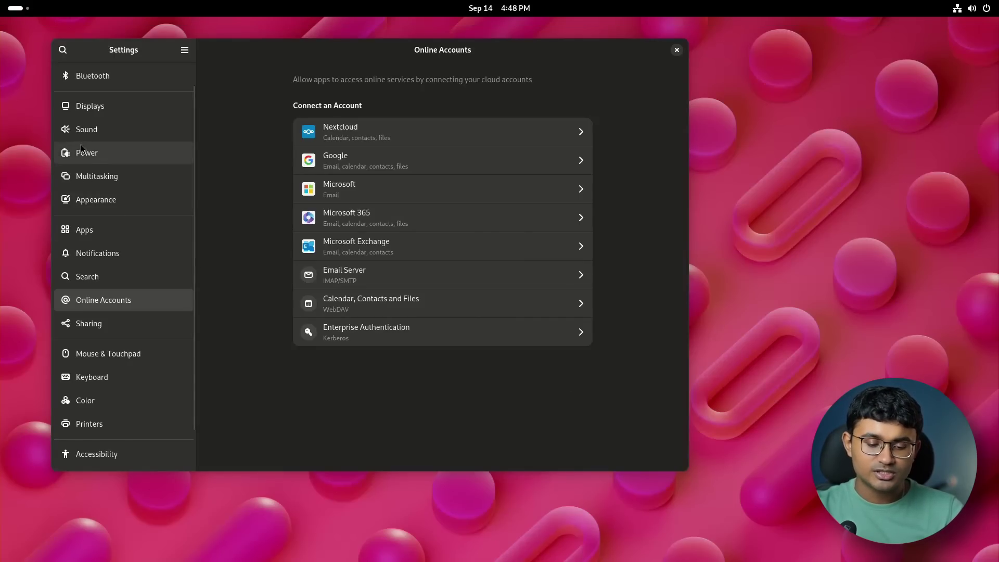
Review notification settings for Clocks, Disks, and Events and Tasks Reminders.
click(101, 259)
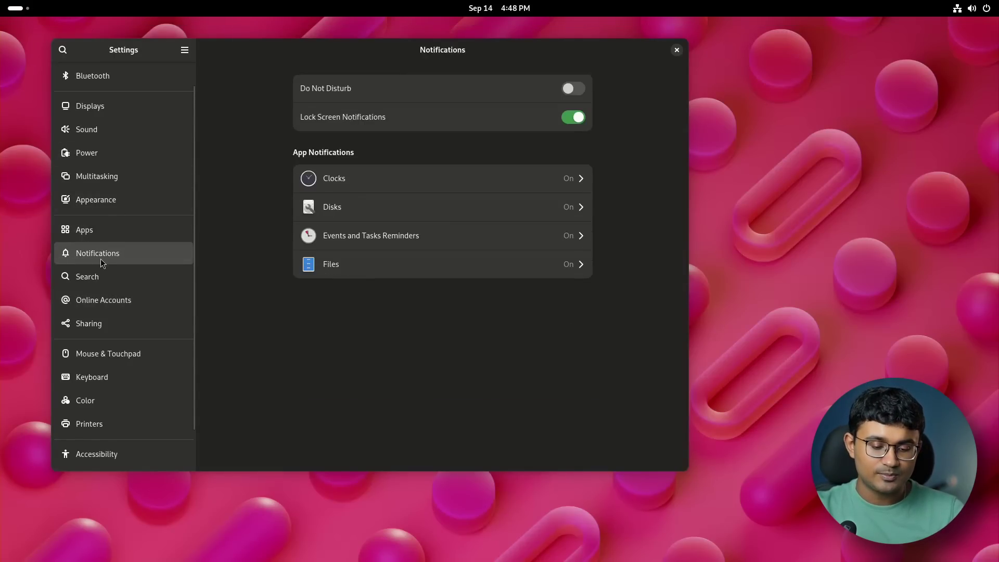
click(359, 187)
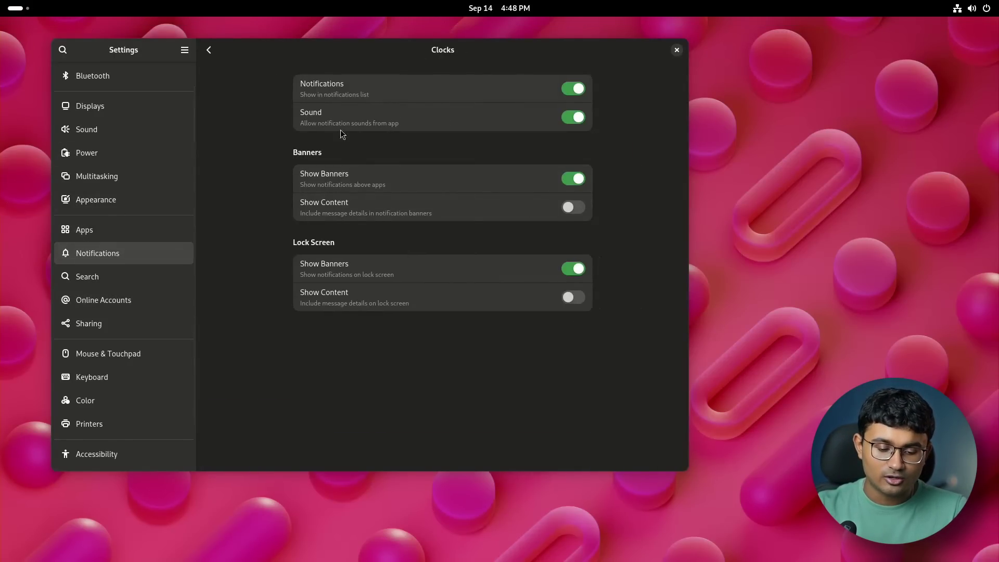
click(210, 49)
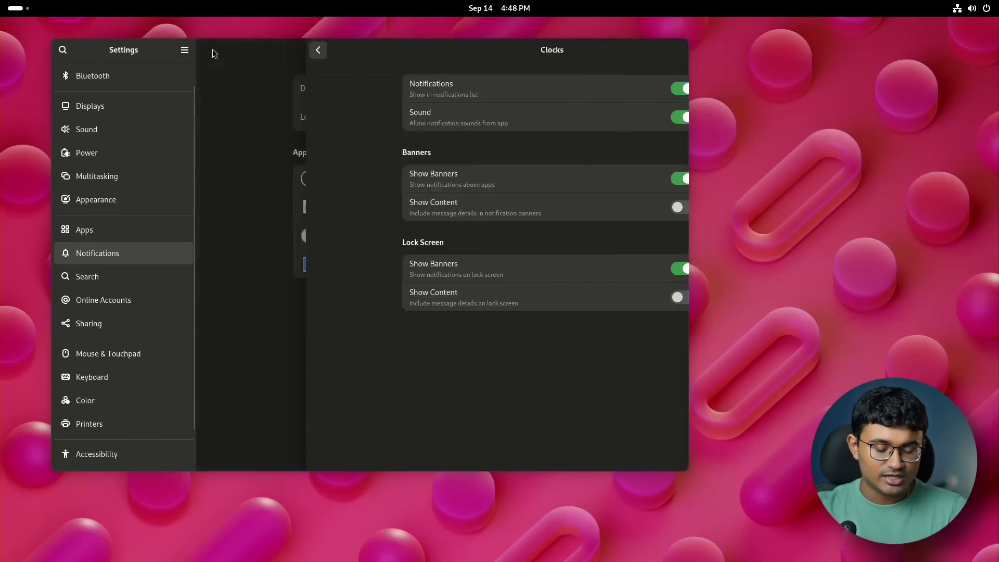
click(427, 208)
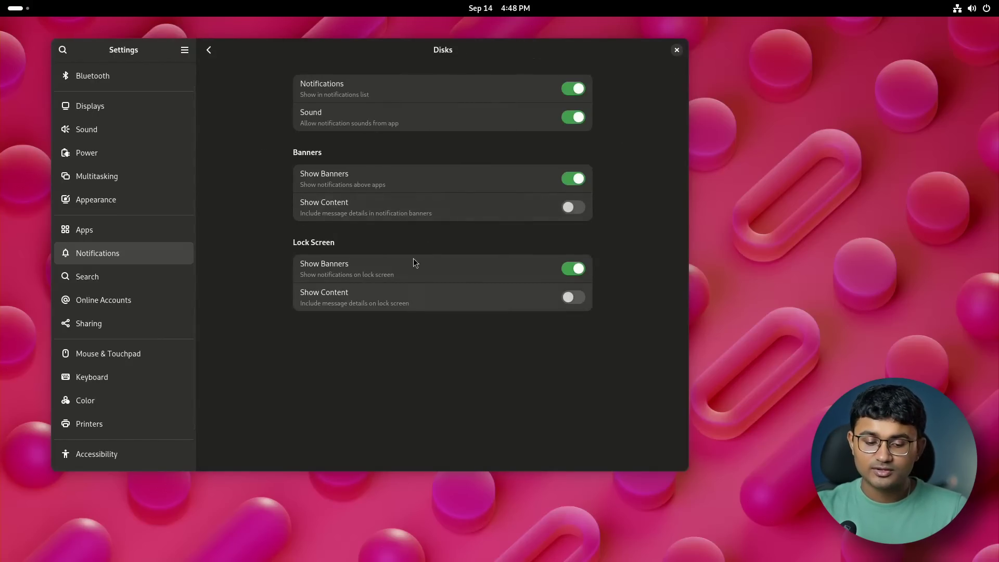
click(208, 51)
click(322, 242)
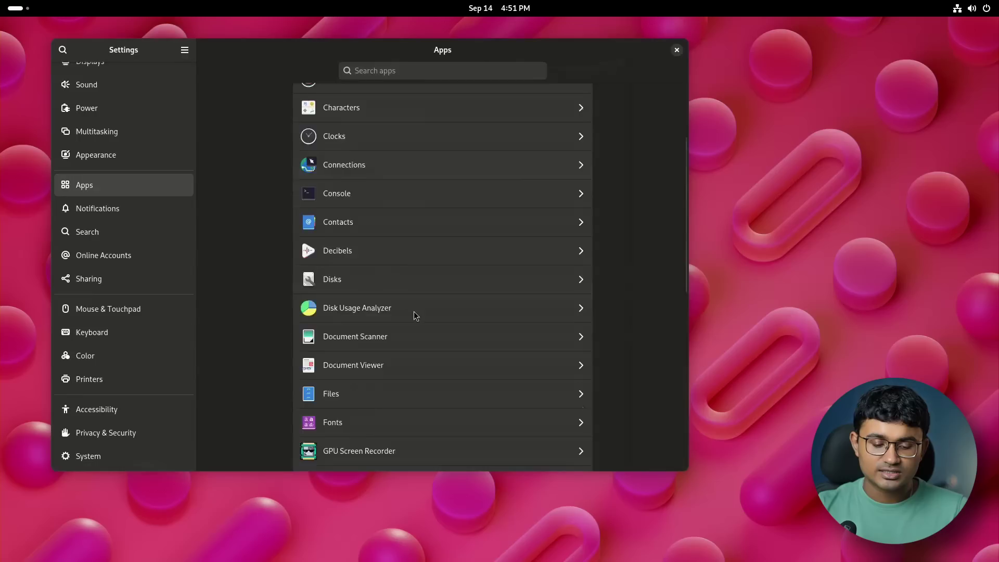
scroll(415, 311, down, 10)
scroll(414, 311, up, 1)
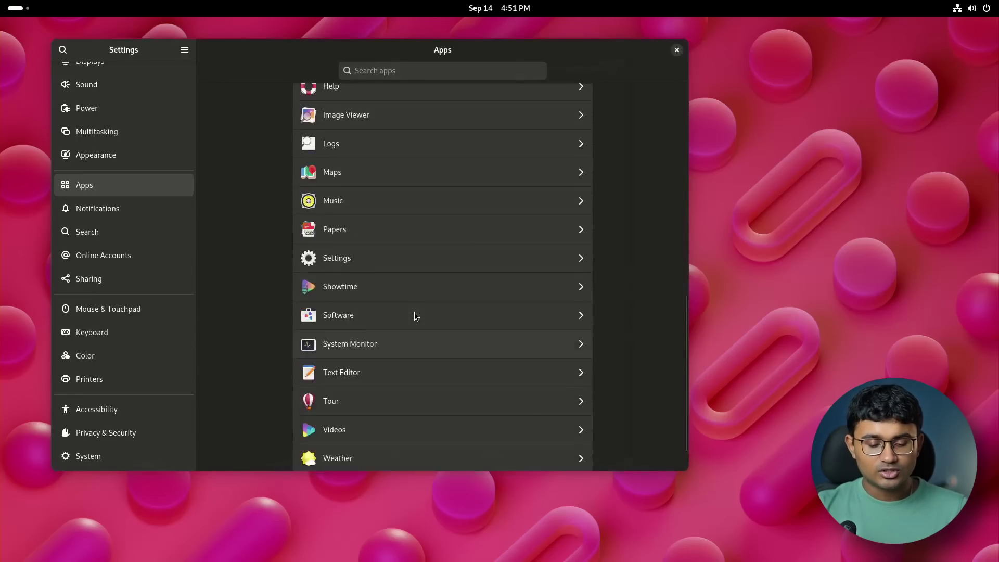
scroll(414, 311, up, 6)
Inspect the Files app's permissions and details, toggling its Search permission off and back on.
click(386, 346)
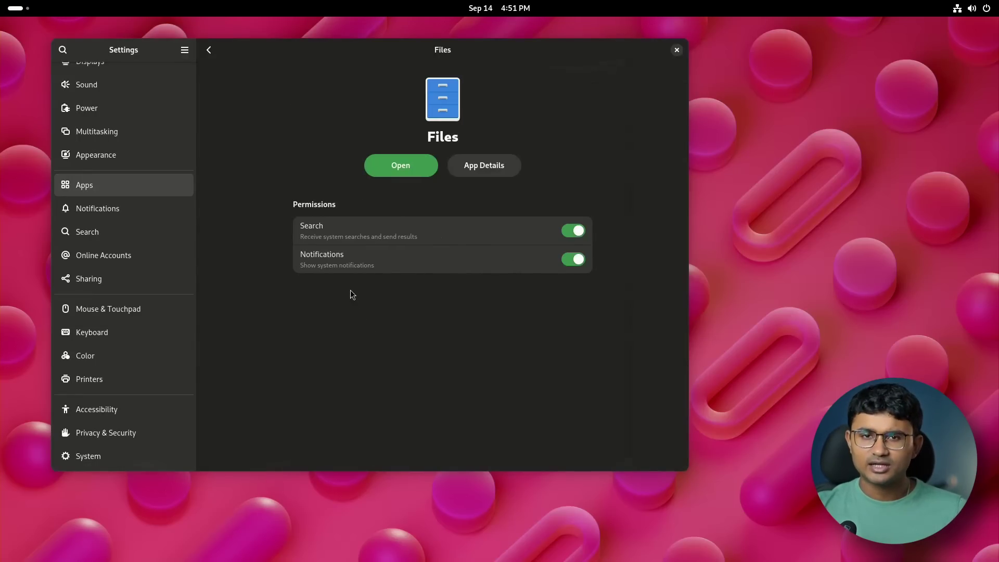
click(462, 173)
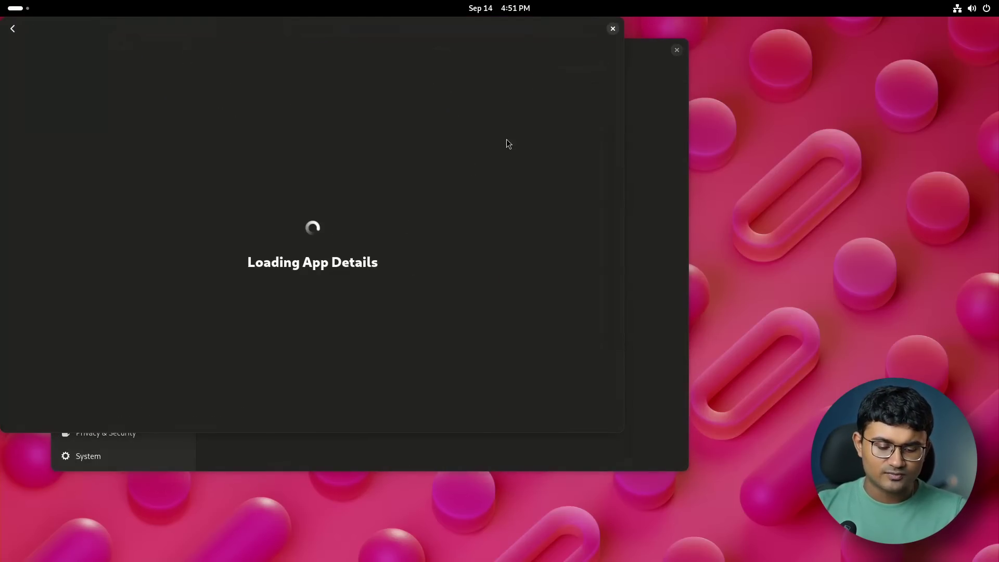
click(612, 28)
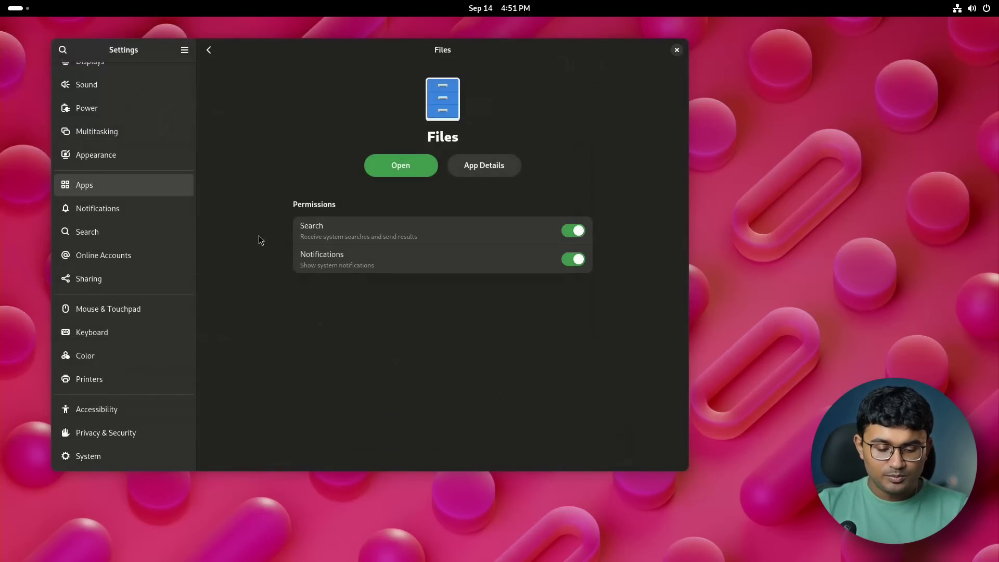
click(300, 233)
click(300, 233)
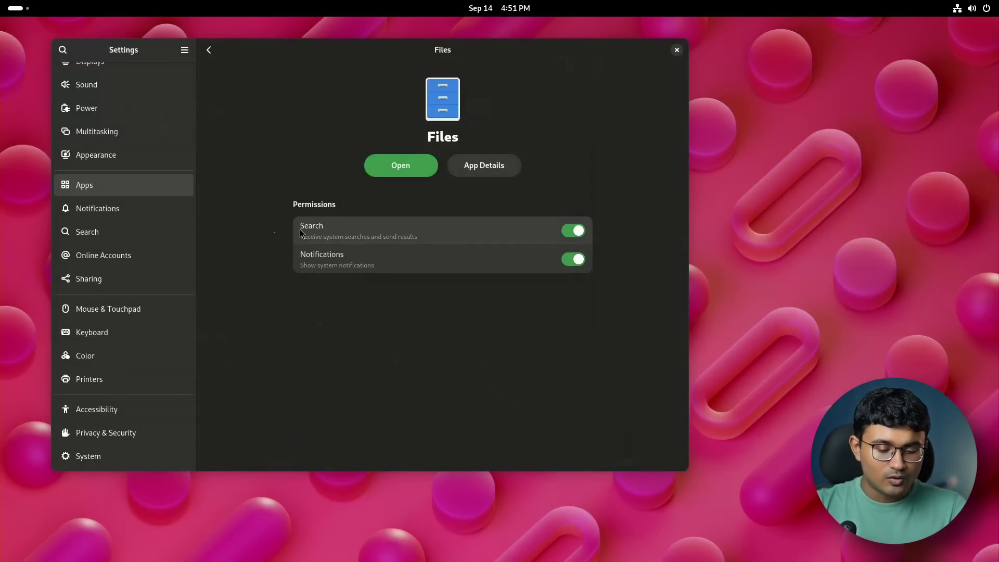
click(164, 234)
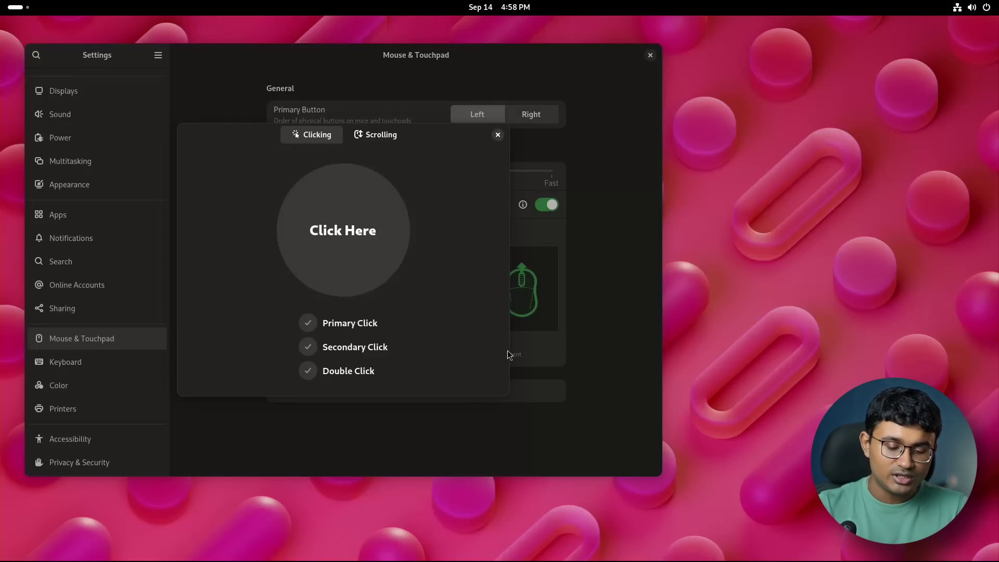
Test primary, secondary and double clicks repeatedly on the Click Here target.
click(311, 234)
click(311, 233)
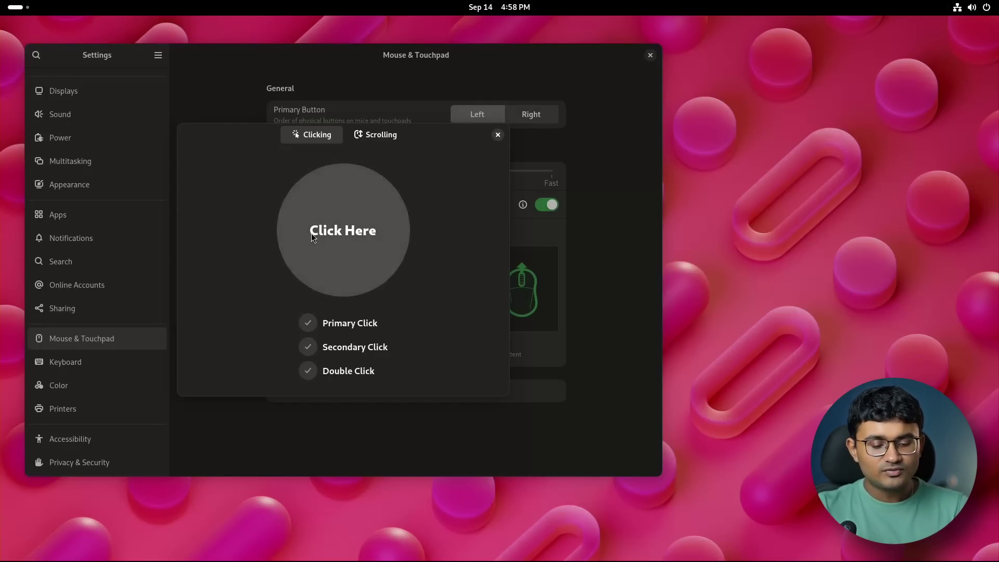
click(311, 233)
click(312, 233)
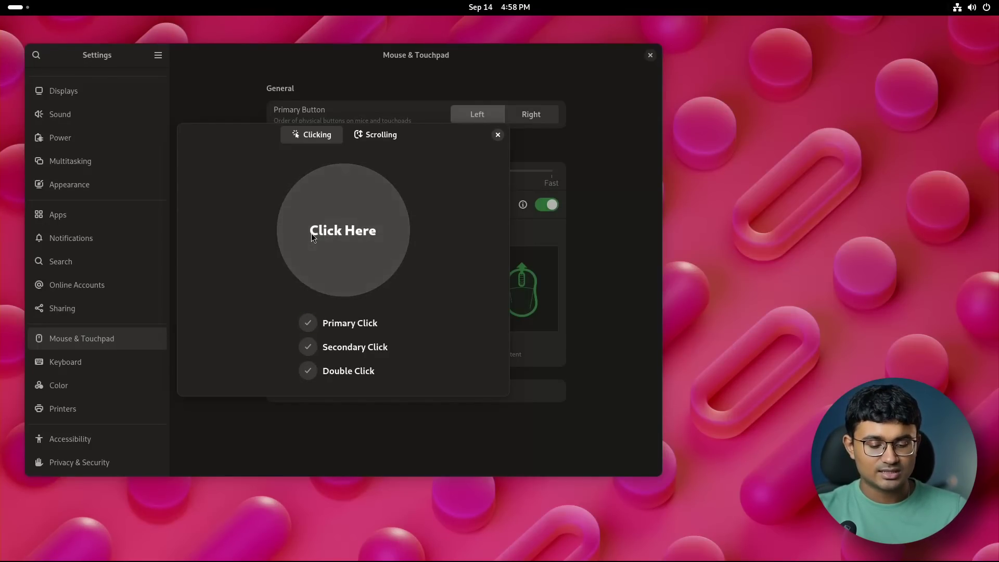
right_click(311, 233)
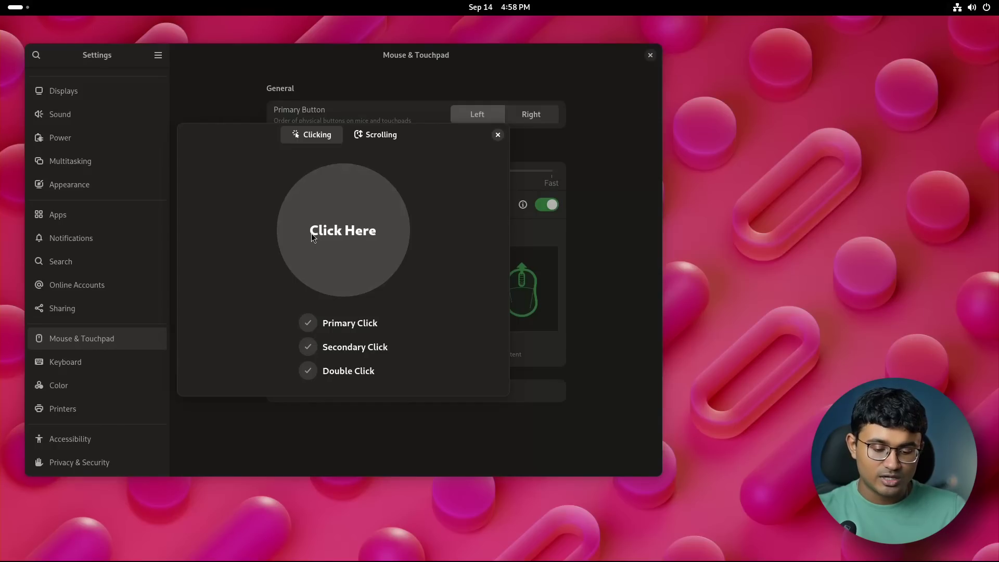
click(311, 233)
click(312, 233)
click(312, 233)
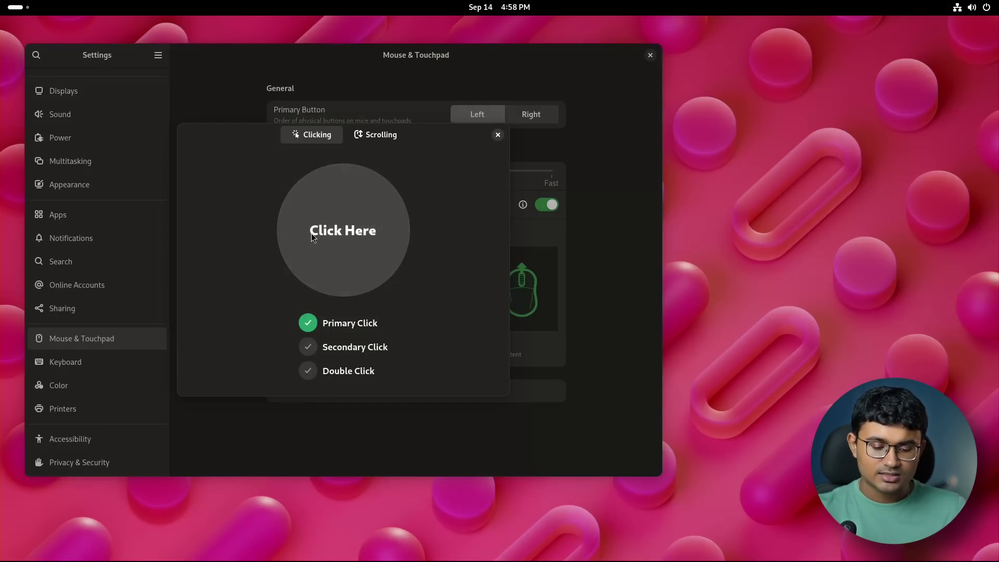
click(311, 234)
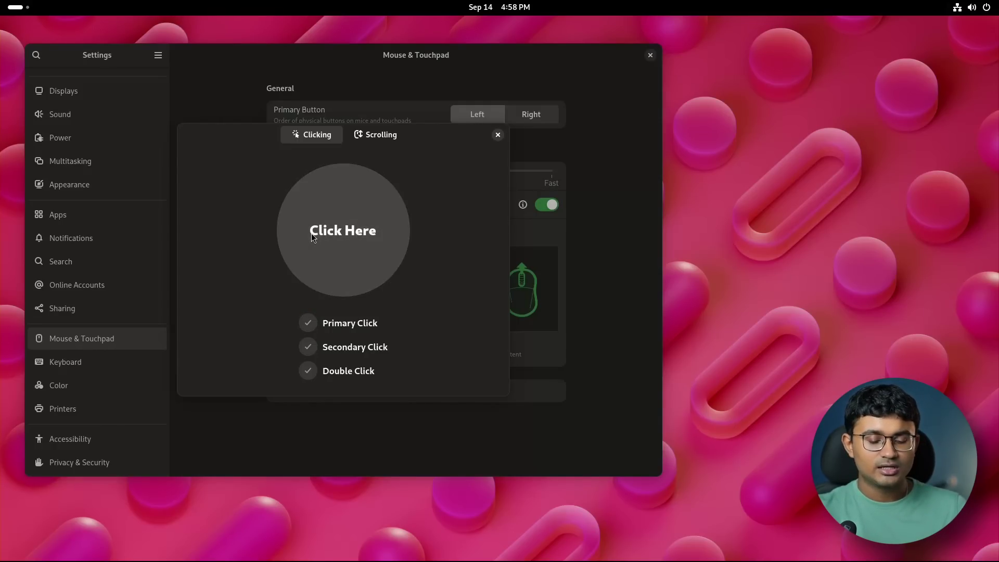
click(311, 234)
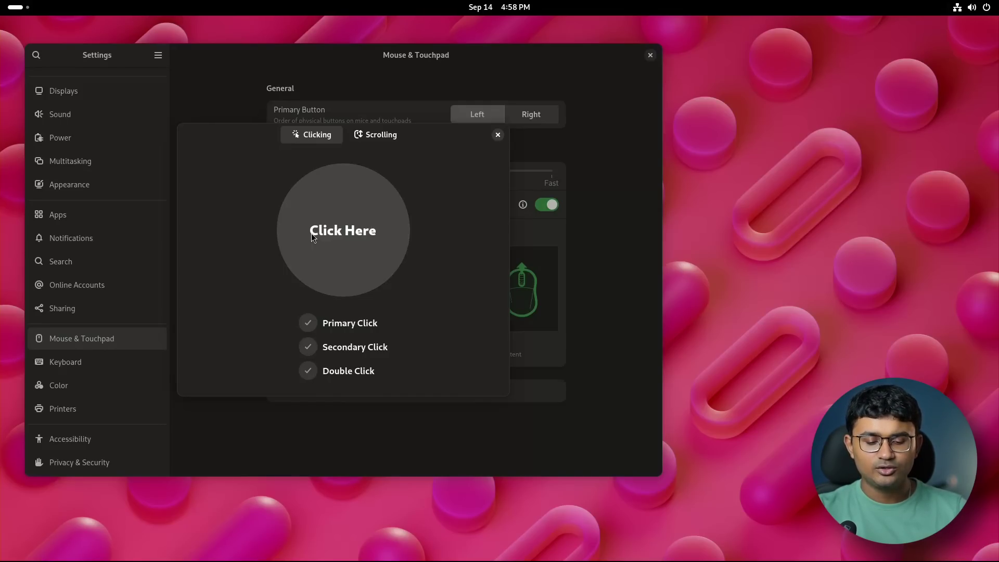
double_click(311, 233)
click(311, 233)
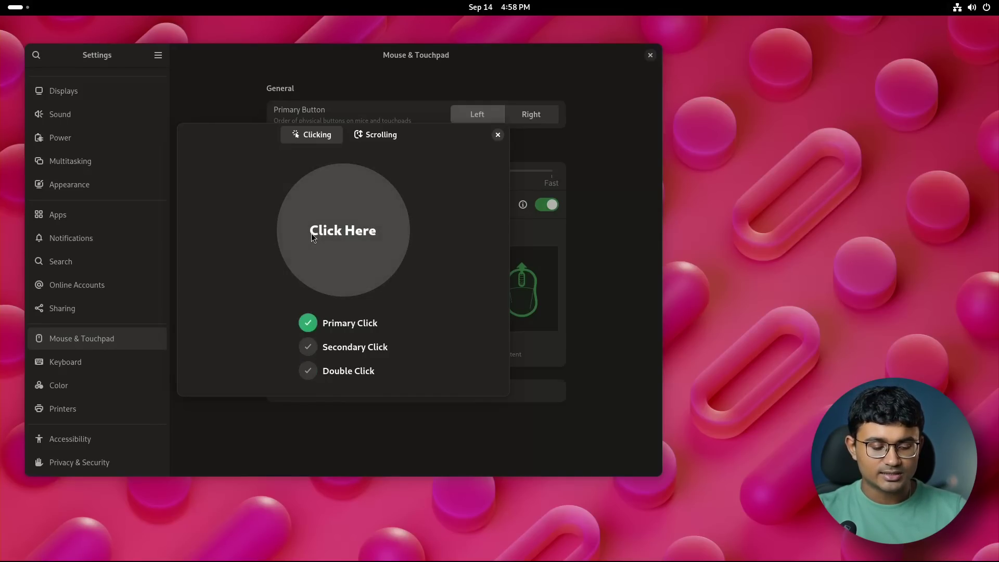
double_click(311, 233)
right_click(311, 233)
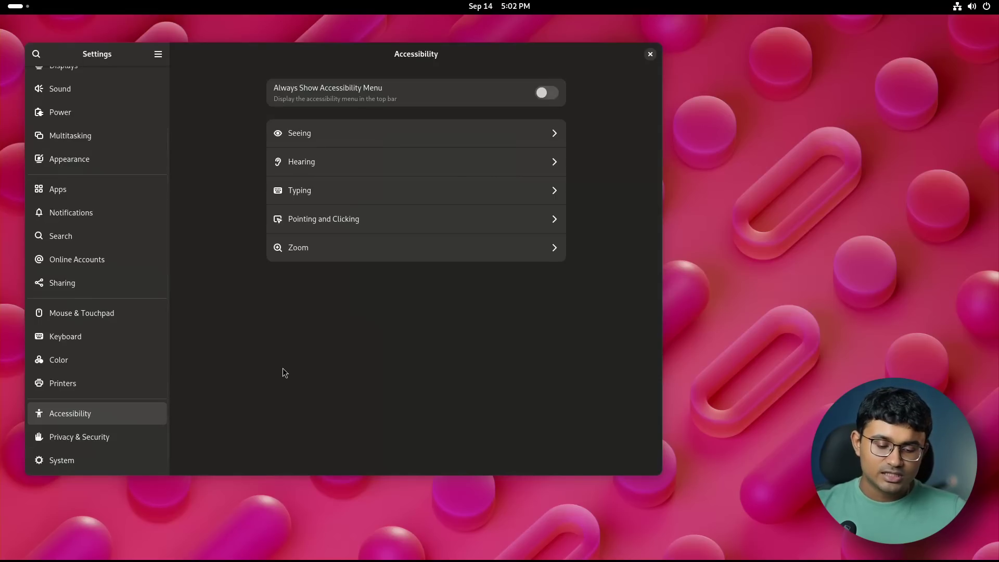
Browse Seeing and Hearing options, enable Activate Windows on Hover, and open Files to try it.
click(324, 144)
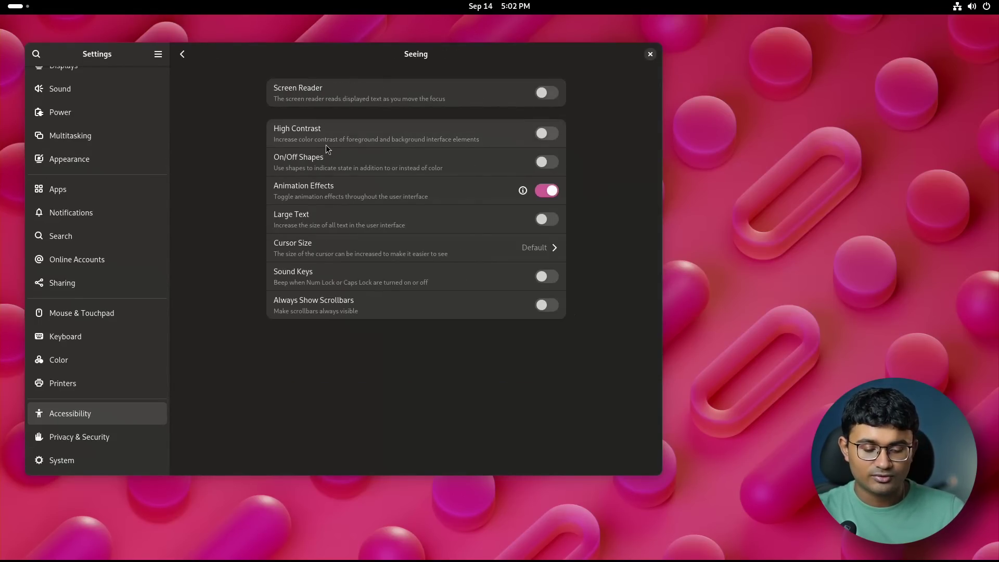
key(alt+Left)
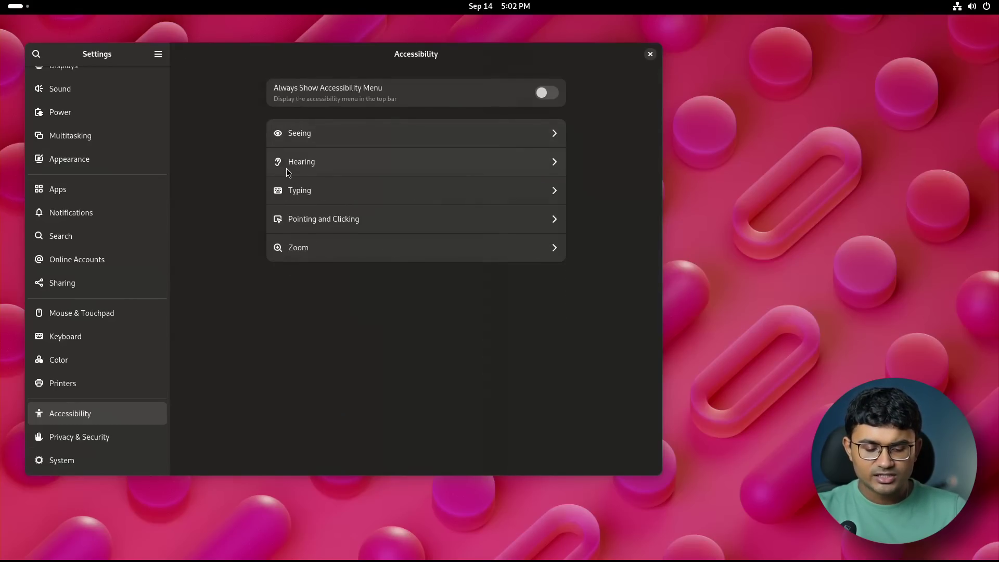
click(286, 167)
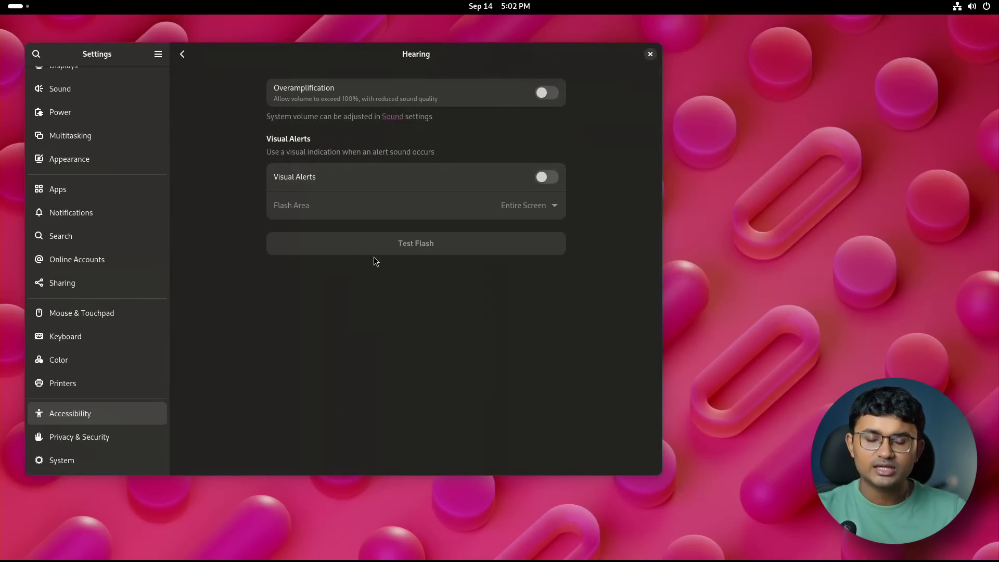
click(182, 55)
click(321, 218)
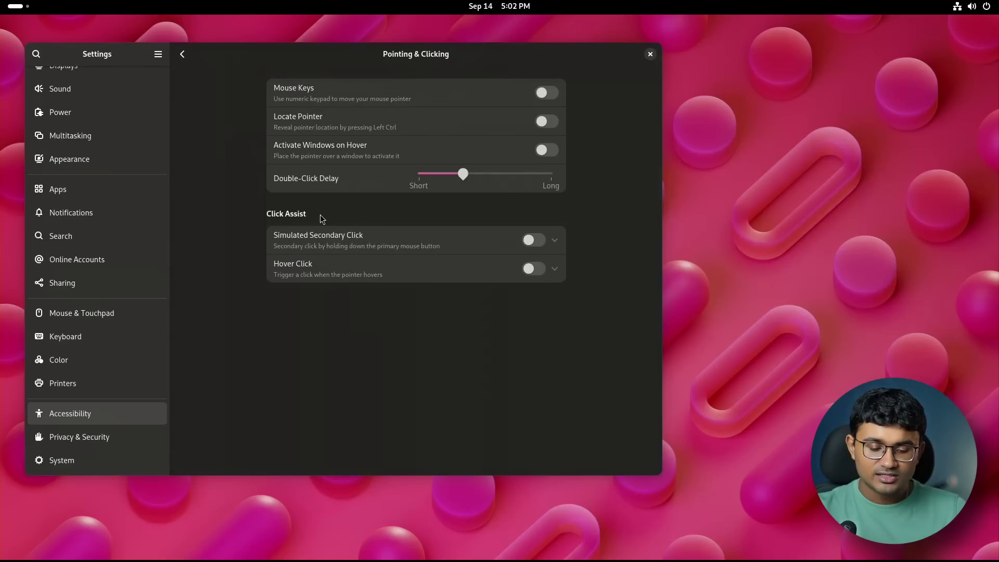
click(547, 151)
key(super+e)
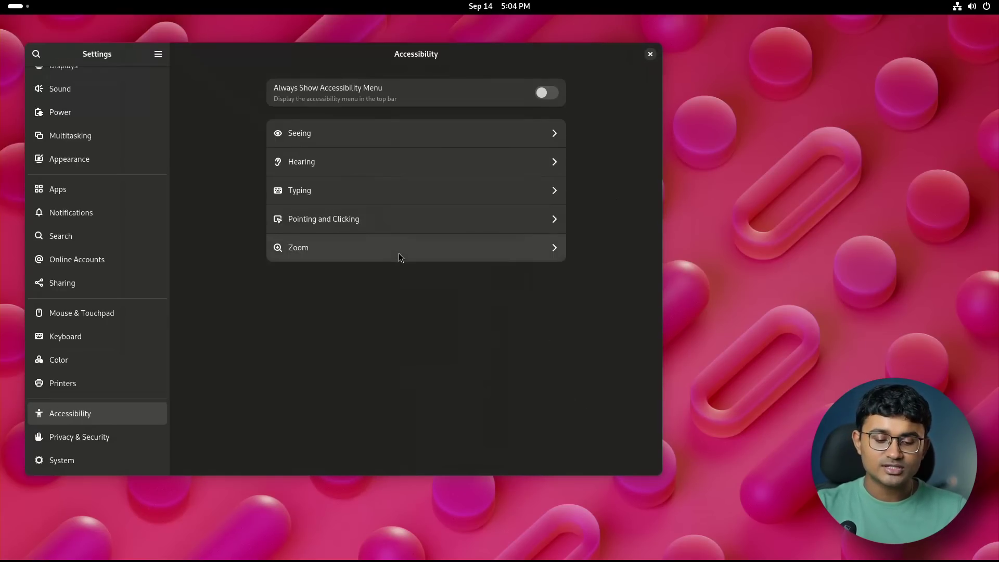
Enable magnifier crosshair lines at Long length, turn them off, then open Privacy & Security.
click(399, 250)
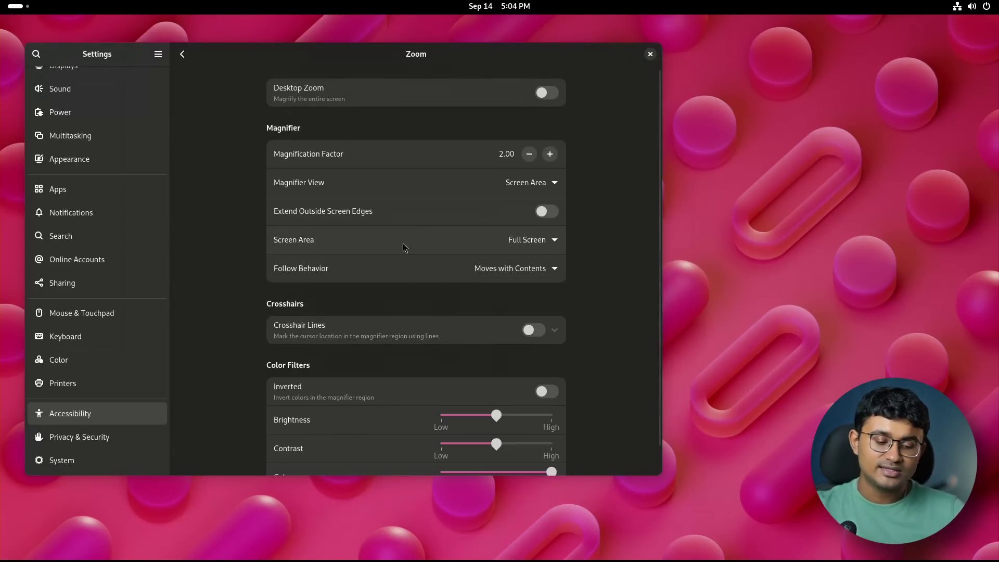
scroll(404, 248, down, 1)
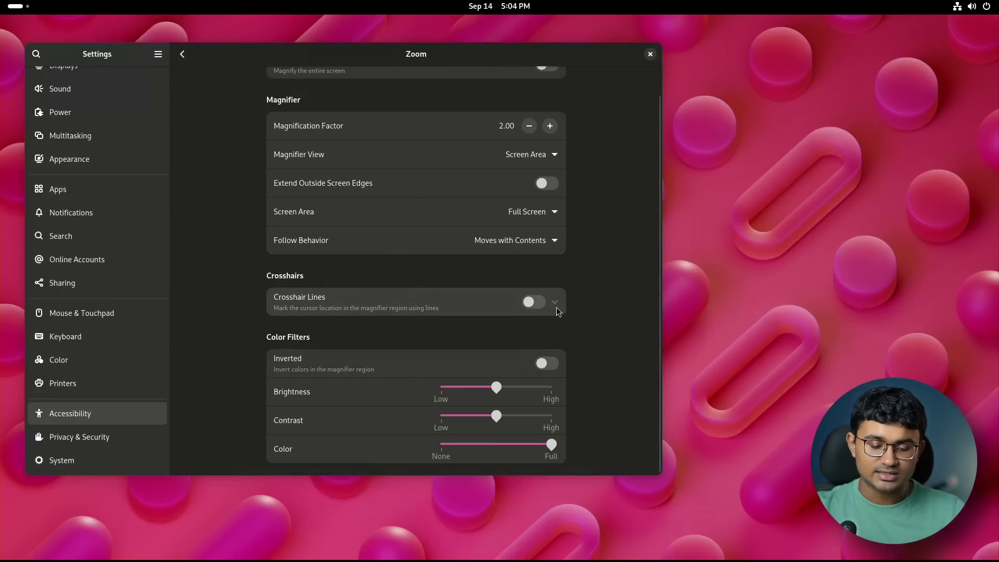
click(533, 302)
scroll(549, 312, down, 2)
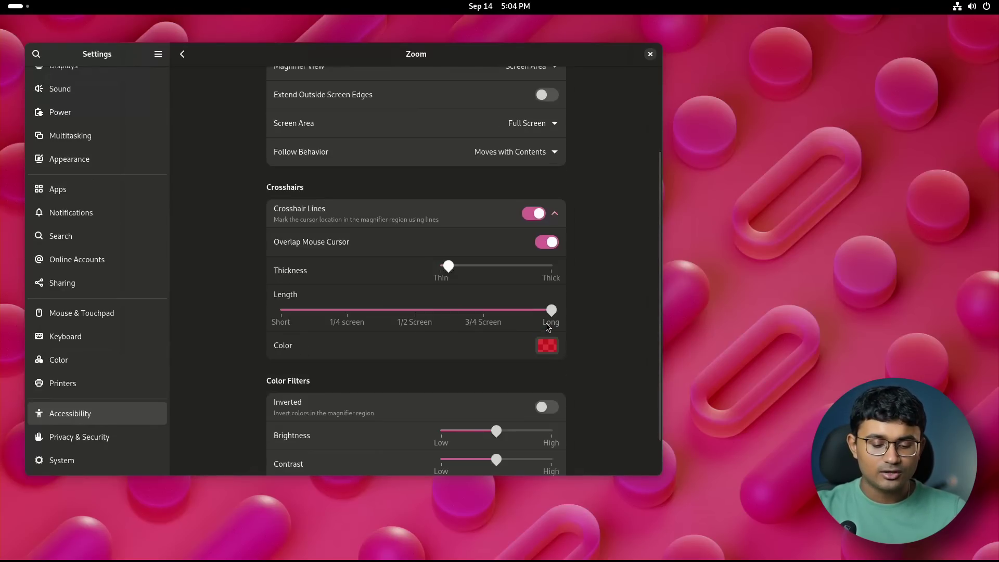
click(544, 310)
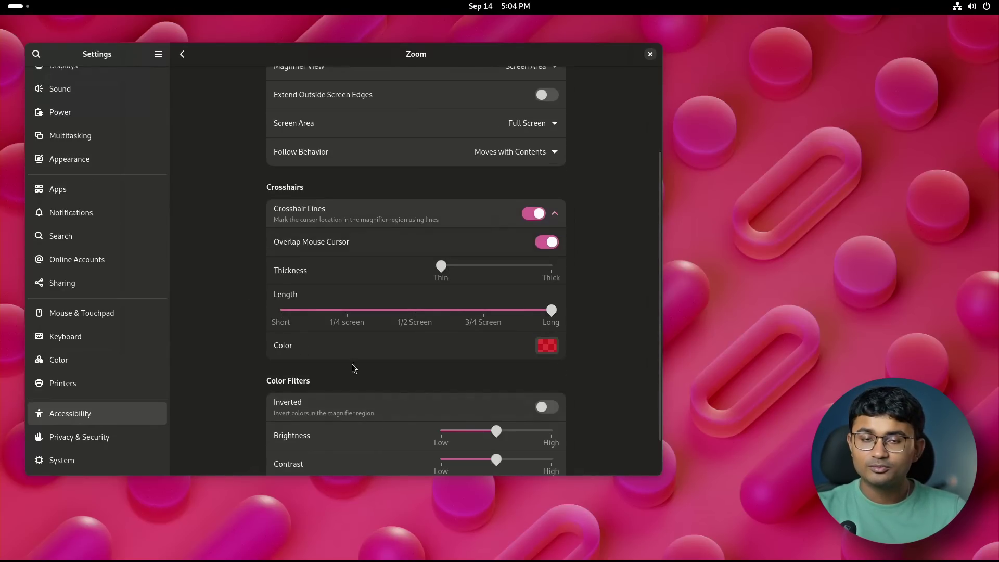
click(532, 214)
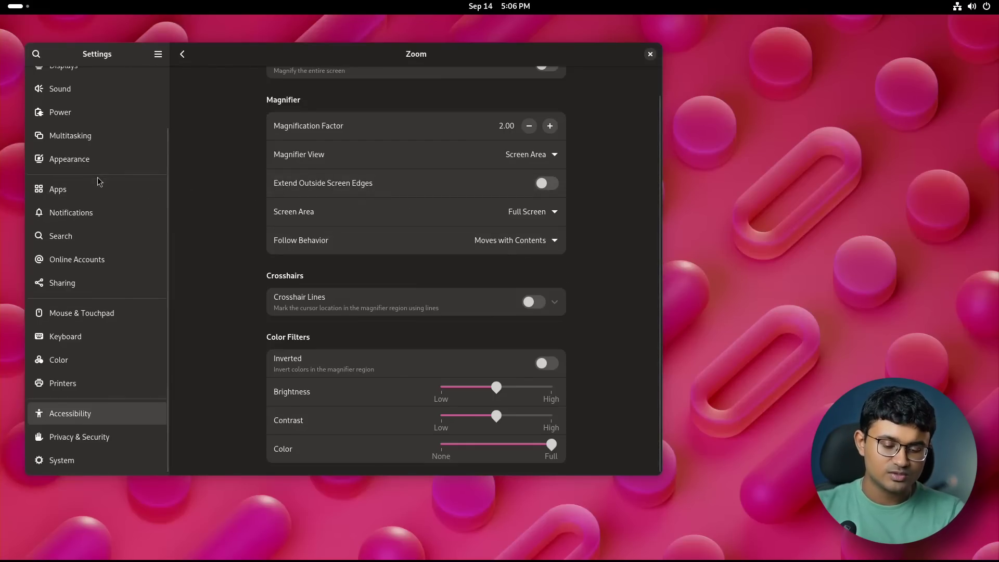
click(94, 442)
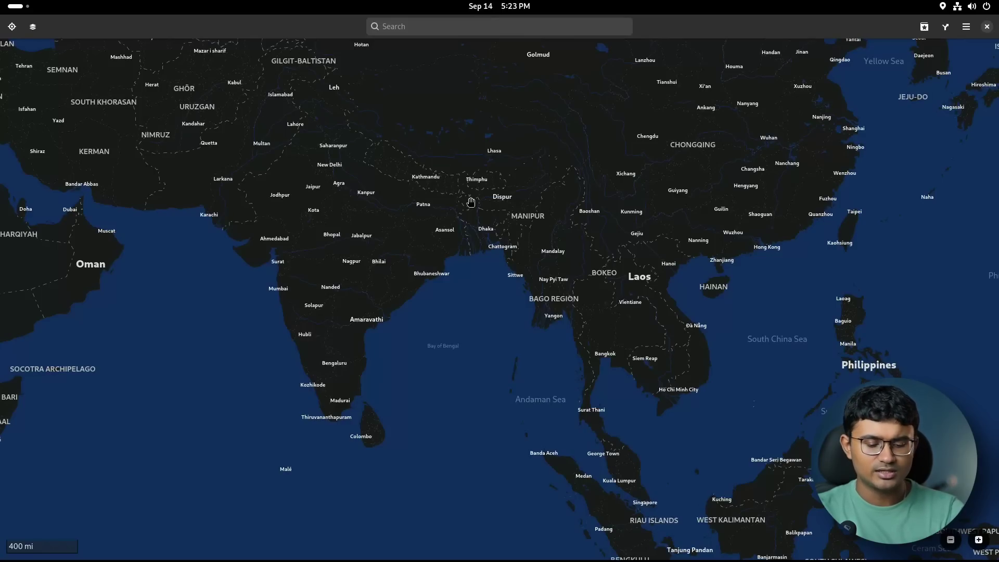
Pan and zoom from the South Asia overview in toward Madhya Pradesh and Bengal.
drag(464, 198, 649, 298)
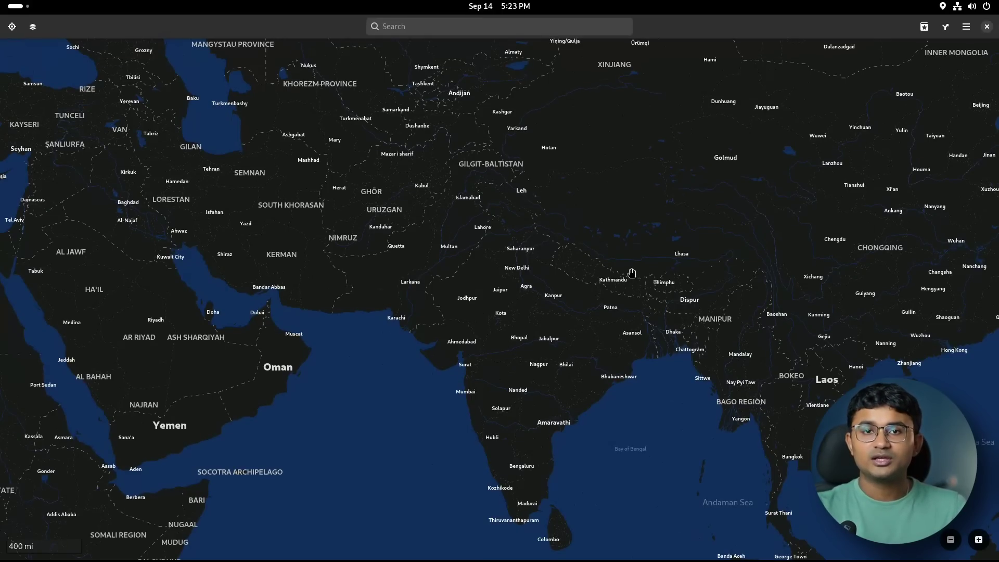
scroll(632, 273, up, 2)
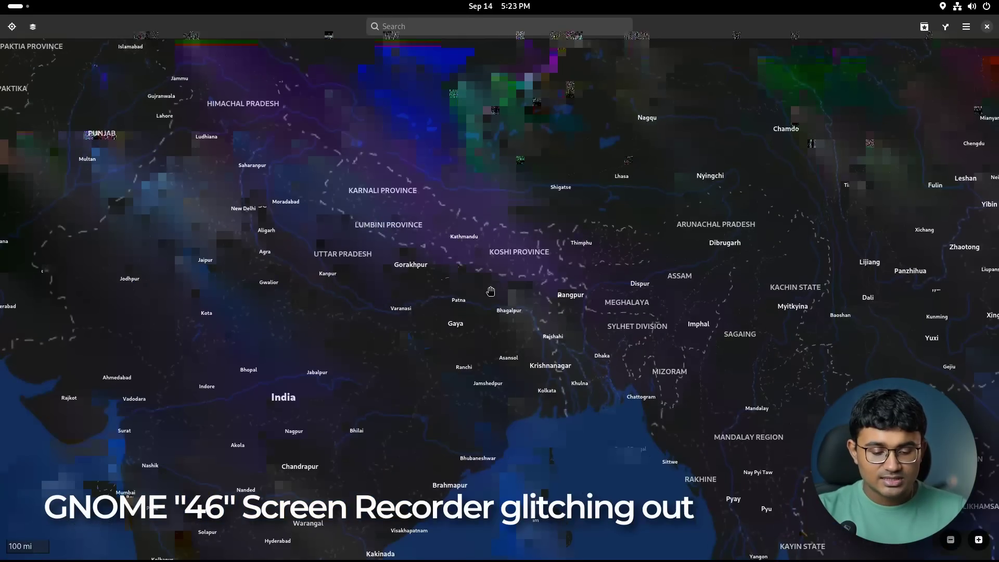
drag(490, 291, 611, 275)
scroll(612, 275, up, 1)
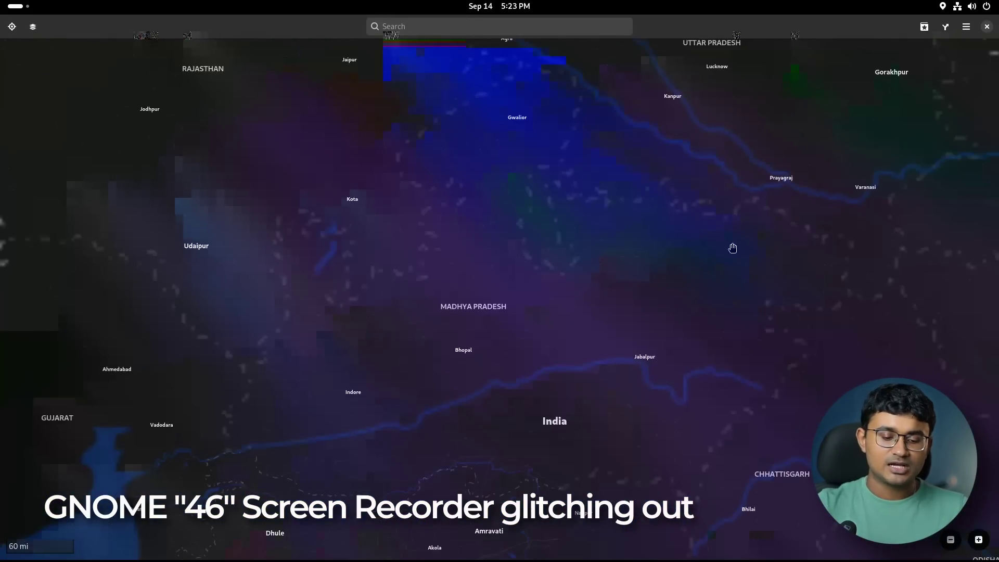
drag(733, 248, 428, 258)
Zoom into Bangladesh and centre the map on Jashore at a 7 mi scale.
drag(704, 360, 463, 319)
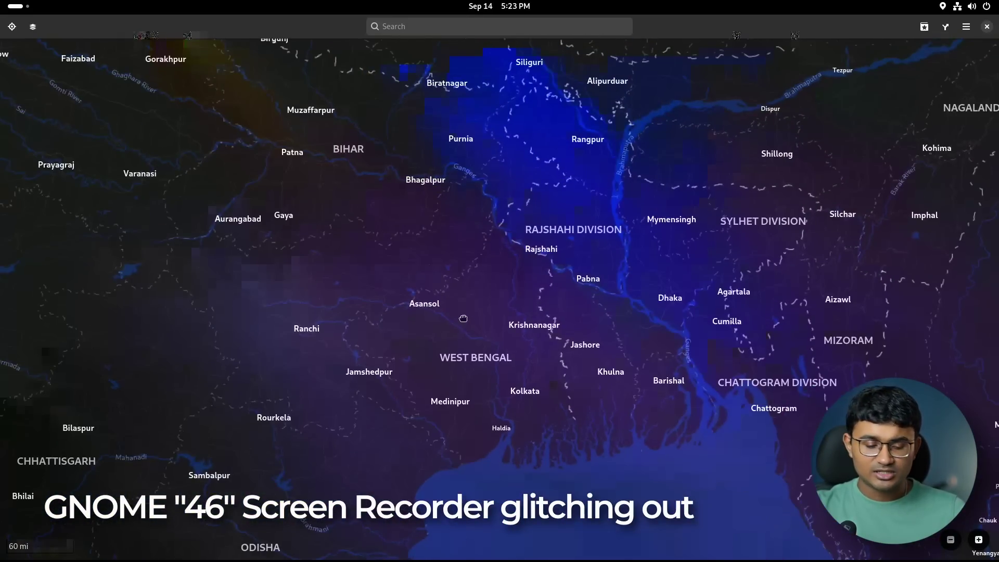
scroll(464, 319, up, 2)
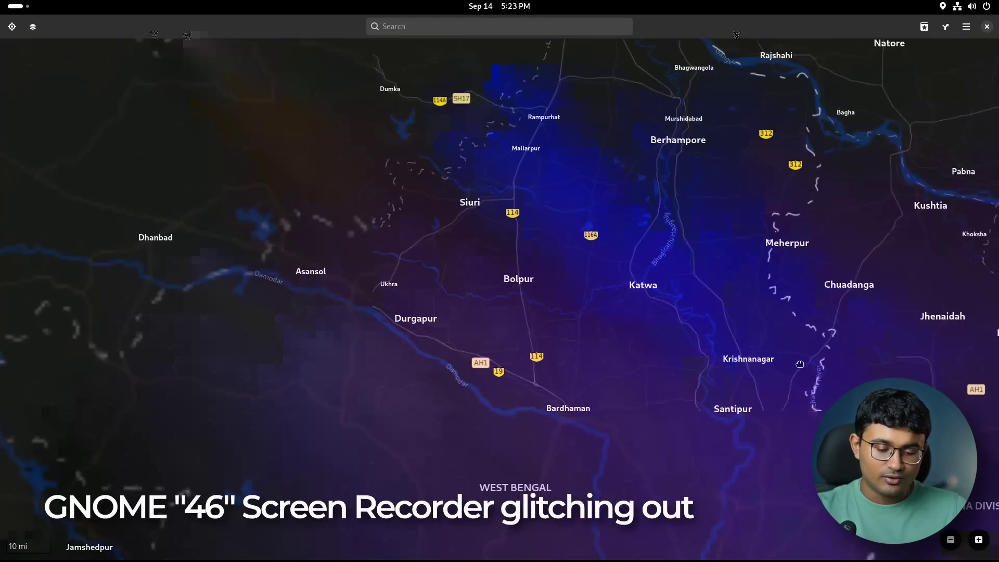
drag(800, 364, 525, 340)
scroll(631, 347, up, 1)
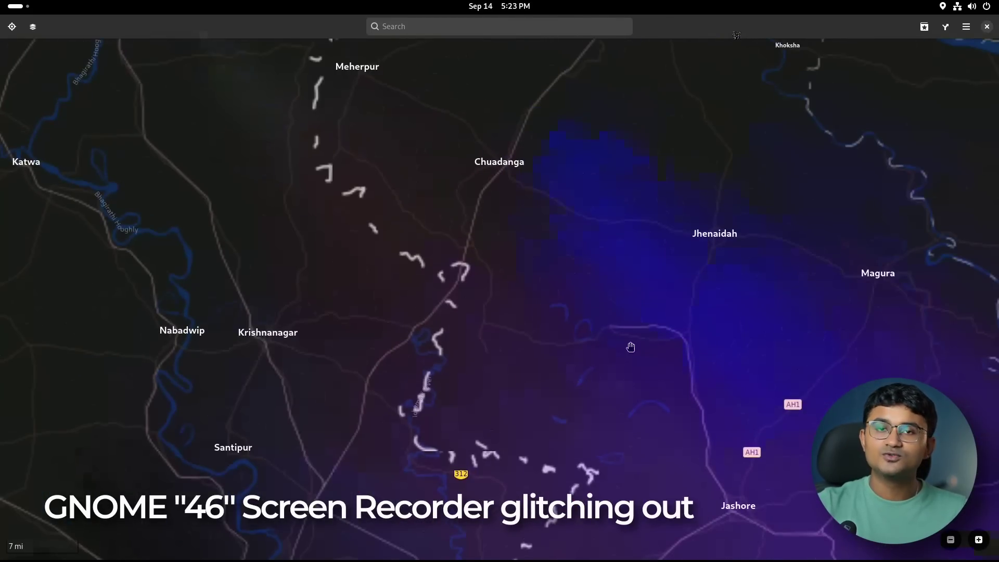
drag(631, 347, 619, 249)
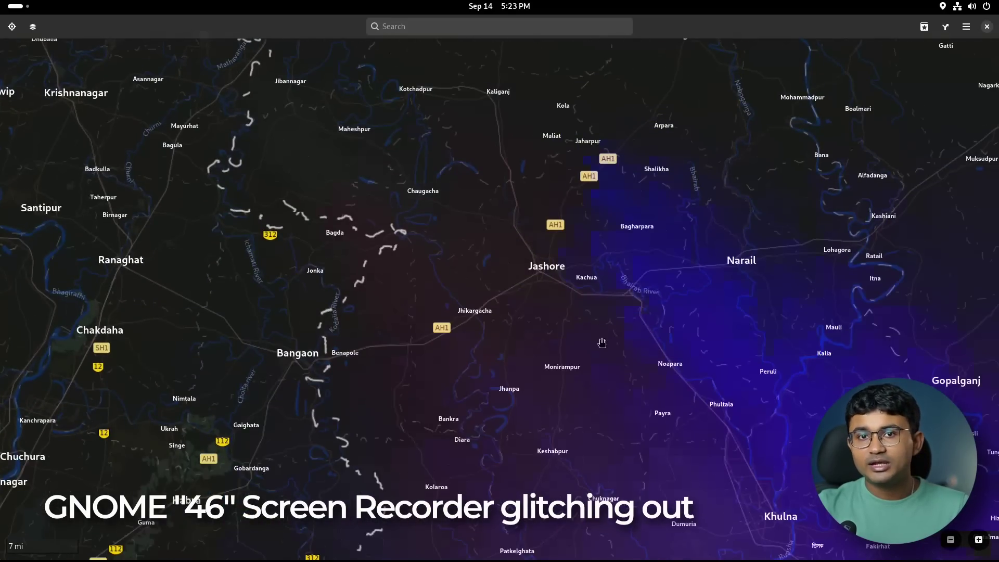
drag(602, 343, 640, 314)
drag(583, 351, 693, 340)
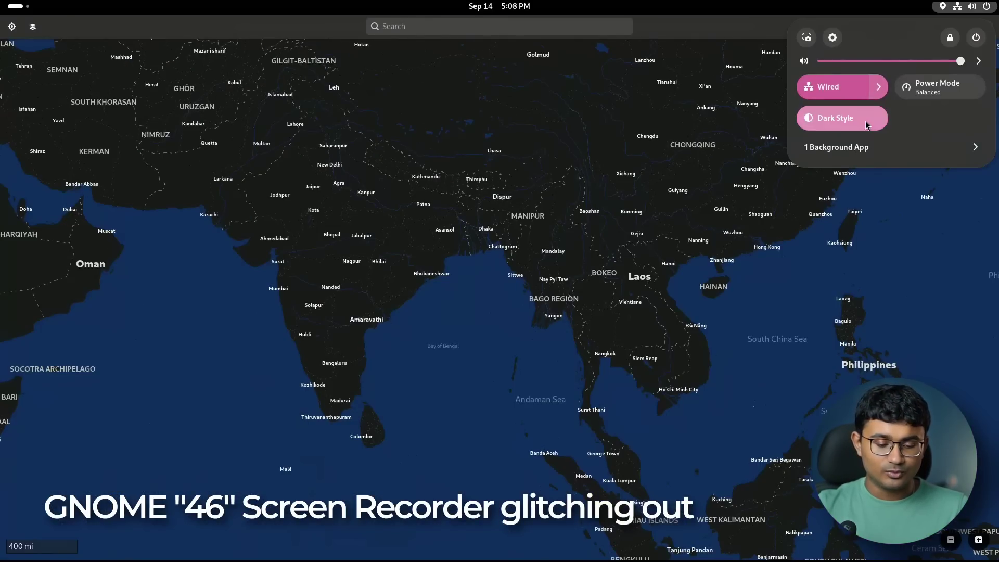
Toggle Dark Style off and on so Maps follows it, then pan across South and Southeast Asia.
click(866, 122)
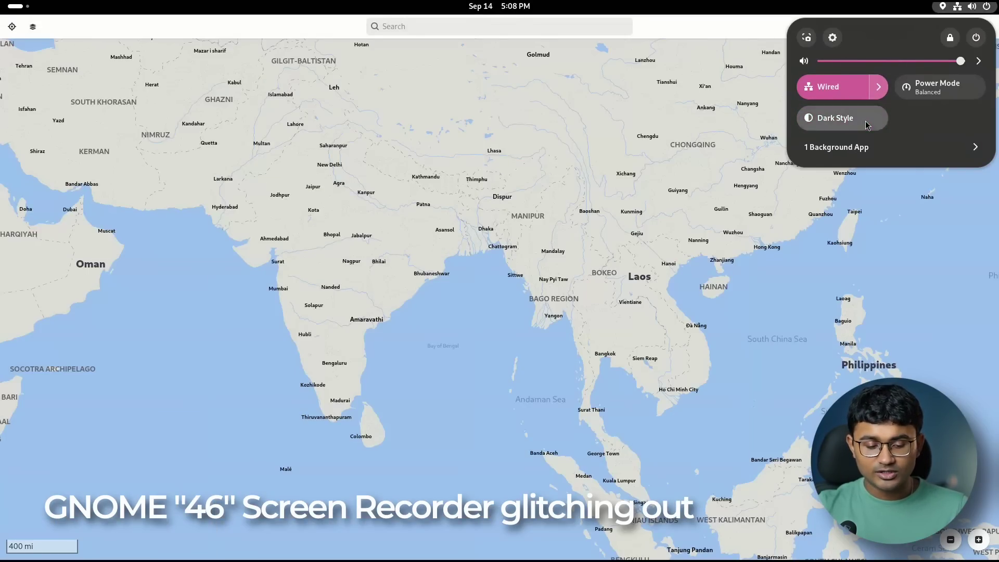
click(866, 120)
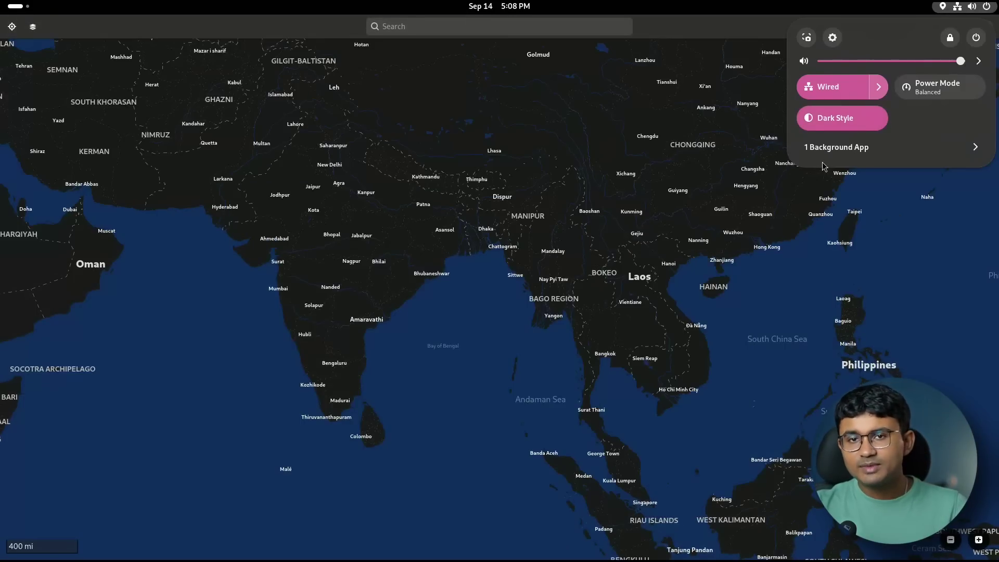
click(829, 131)
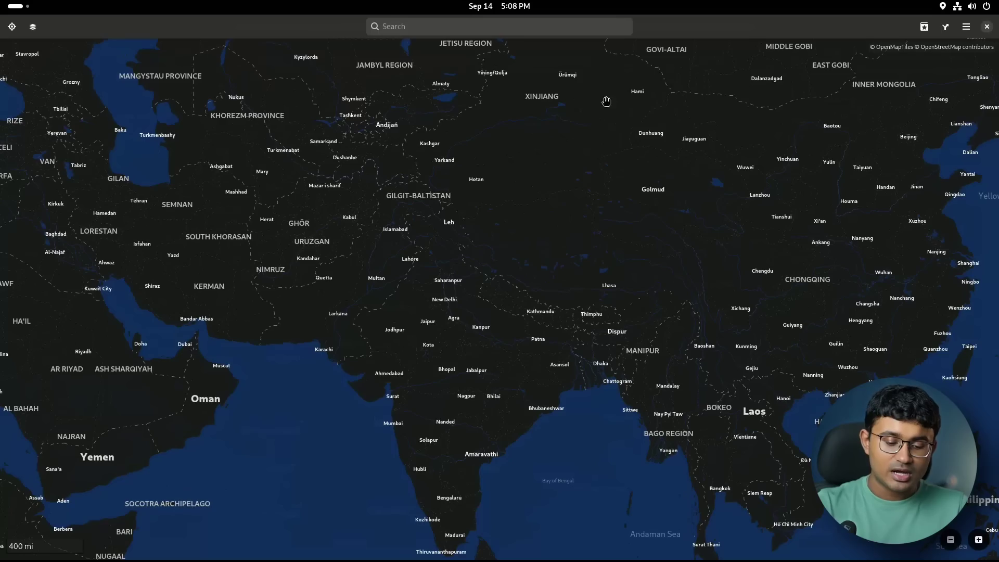
drag(524, 201, 461, 96)
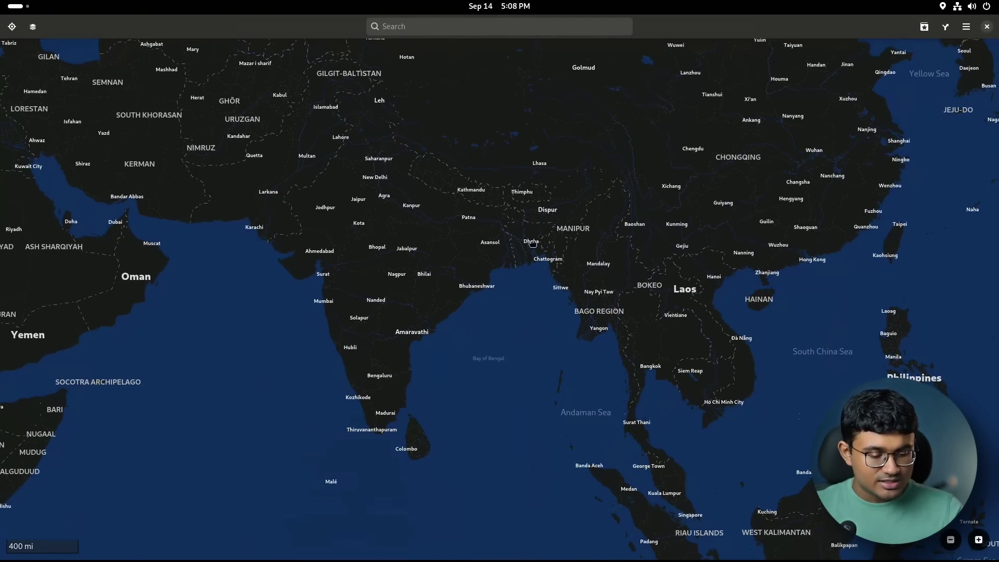
drag(540, 226, 525, 256)
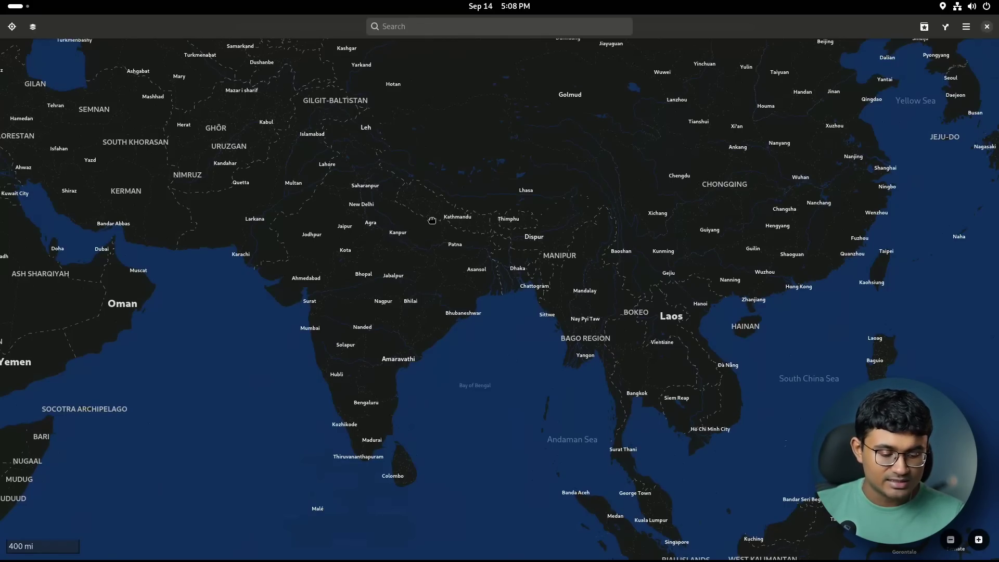
drag(431, 219, 402, 185)
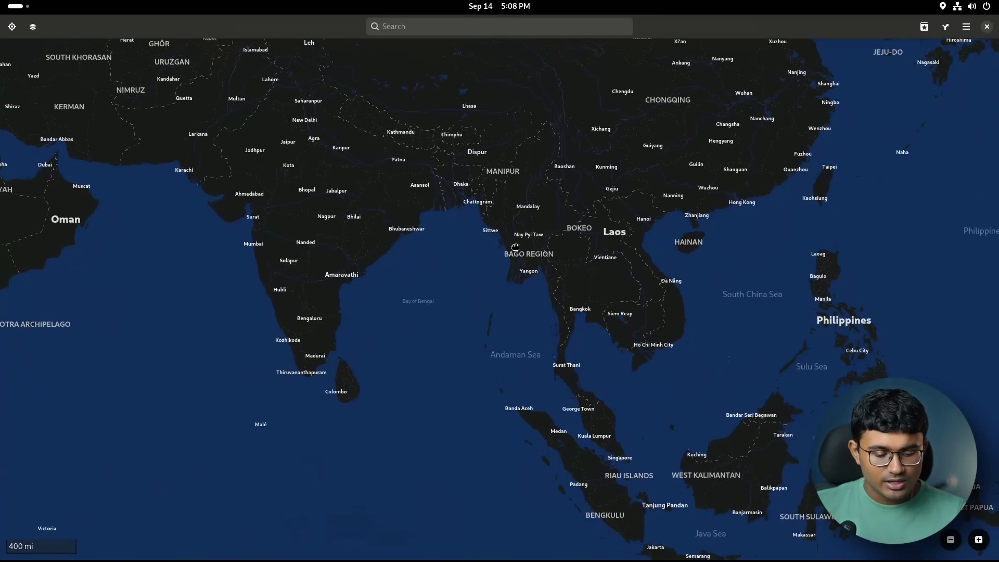
click(995, 6)
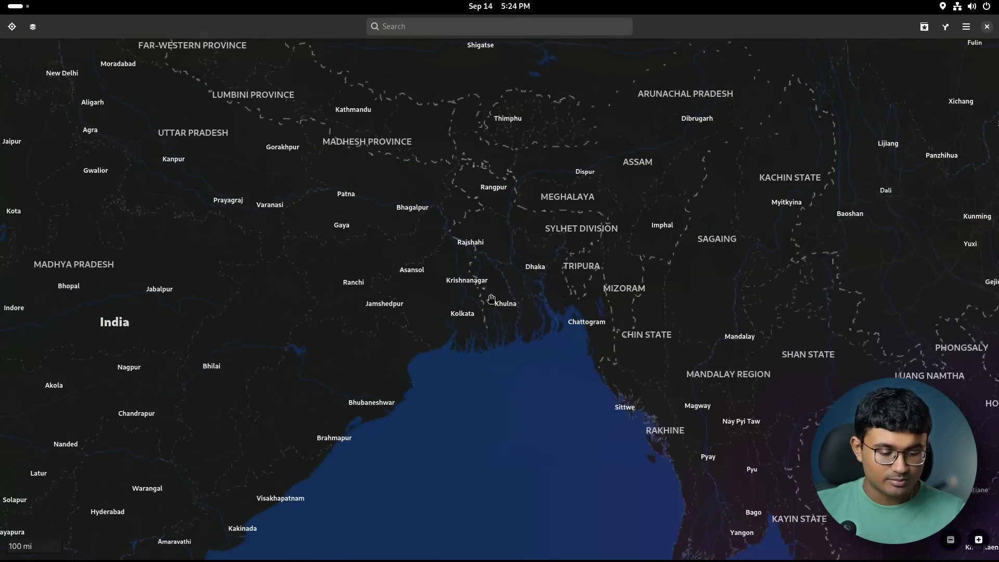
Open the Kolkata place card, close it, and reopen it.
drag(491, 299, 624, 287)
scroll(623, 287, down, 2)
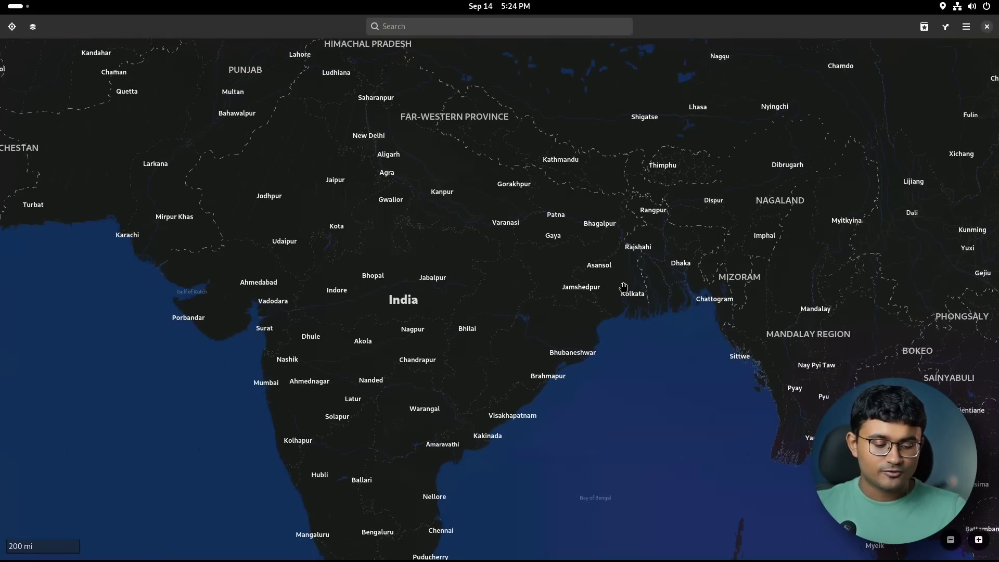
click(640, 300)
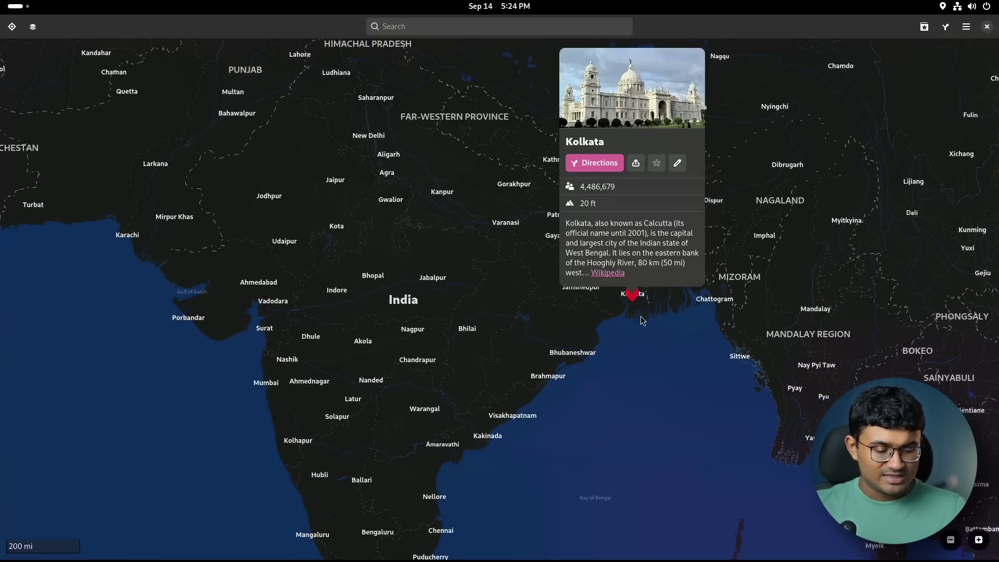
click(642, 316)
click(633, 292)
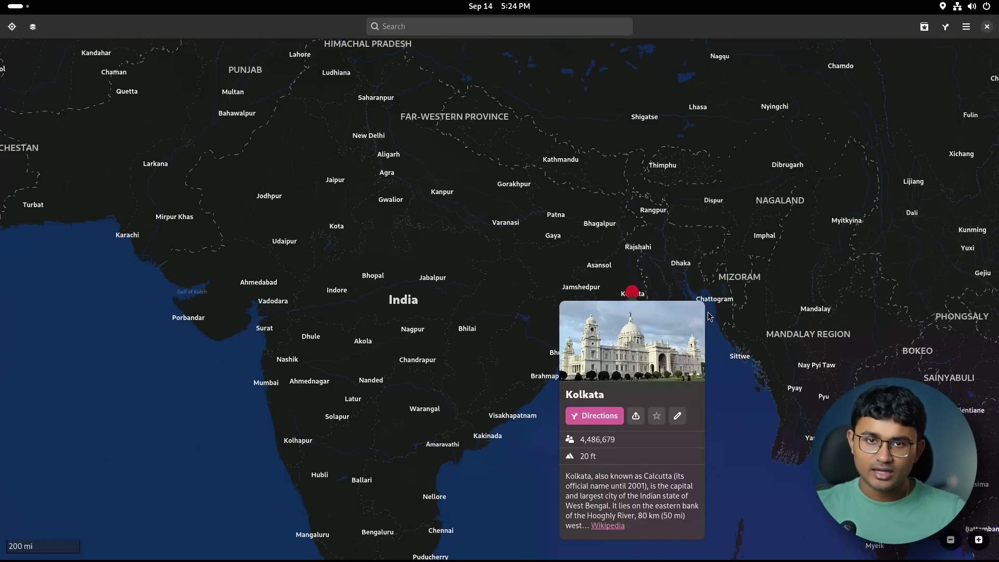
Zoom in north of Kolkata and pan toward the Bangladesh border near Benapole.
scroll(631, 283, up, 5)
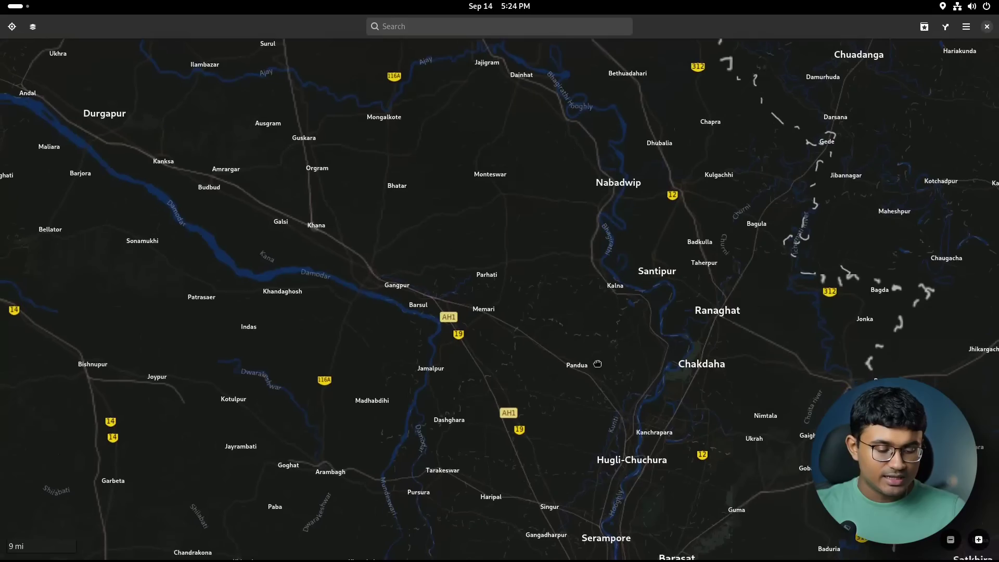
drag(598, 390, 565, 207)
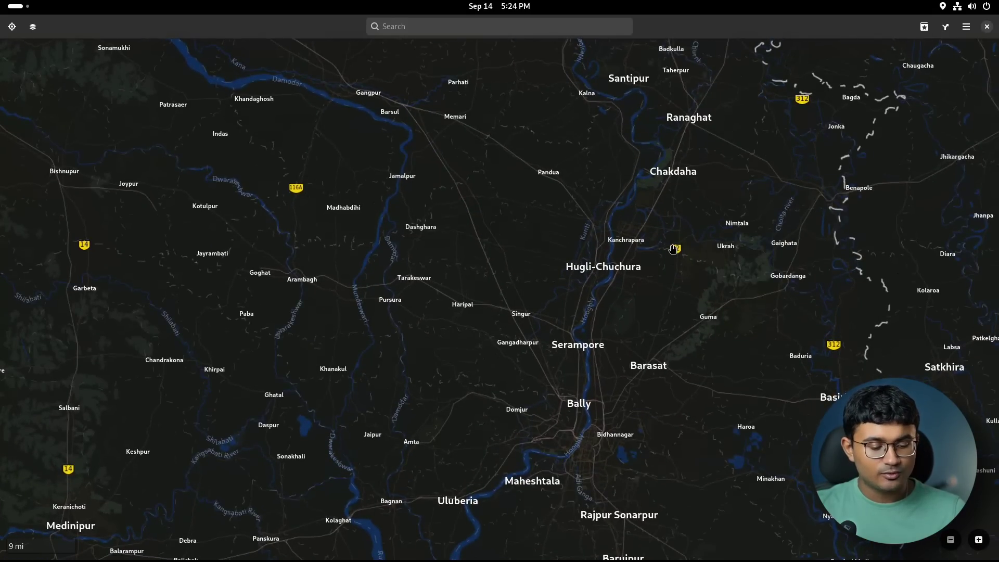
drag(717, 263, 458, 256)
drag(574, 152, 553, 299)
Search for 'delhi' and go to New Delhi.
scroll(553, 298, down, 3)
click(491, 25)
text(delhi)
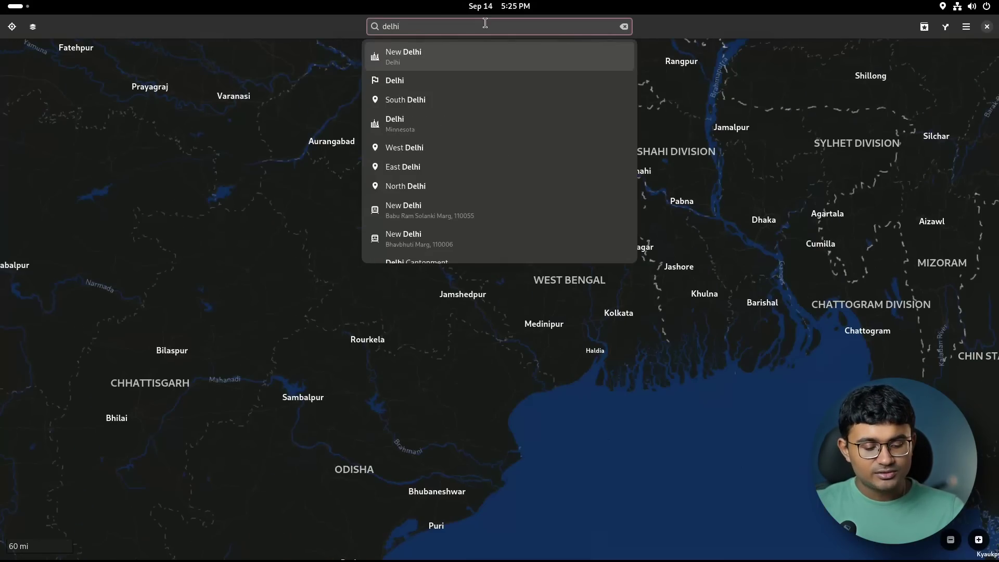
click(457, 49)
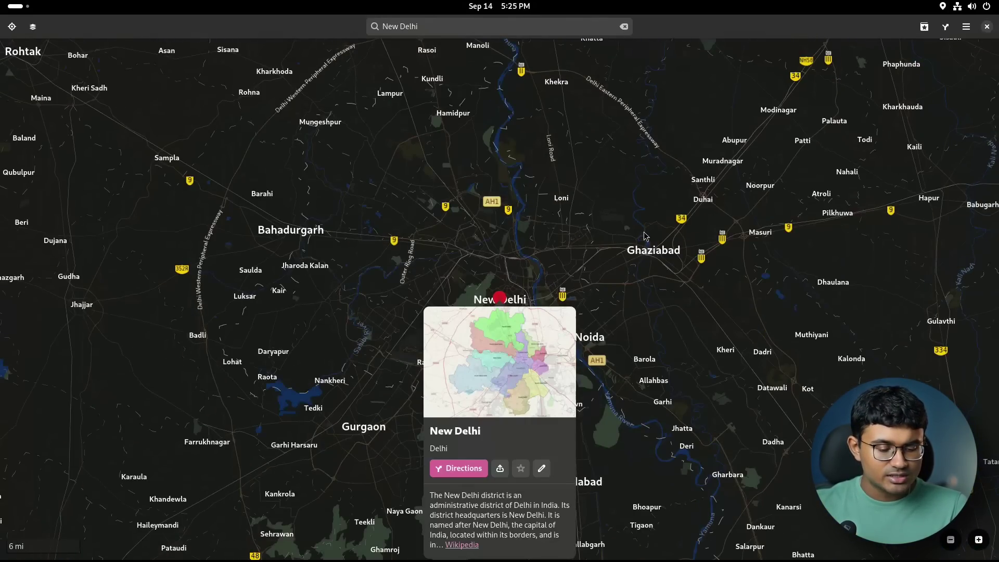
Pan to bring Faridabad into view and check the New Delhi place card again.
click(640, 214)
drag(520, 330, 289, 194)
click(289, 194)
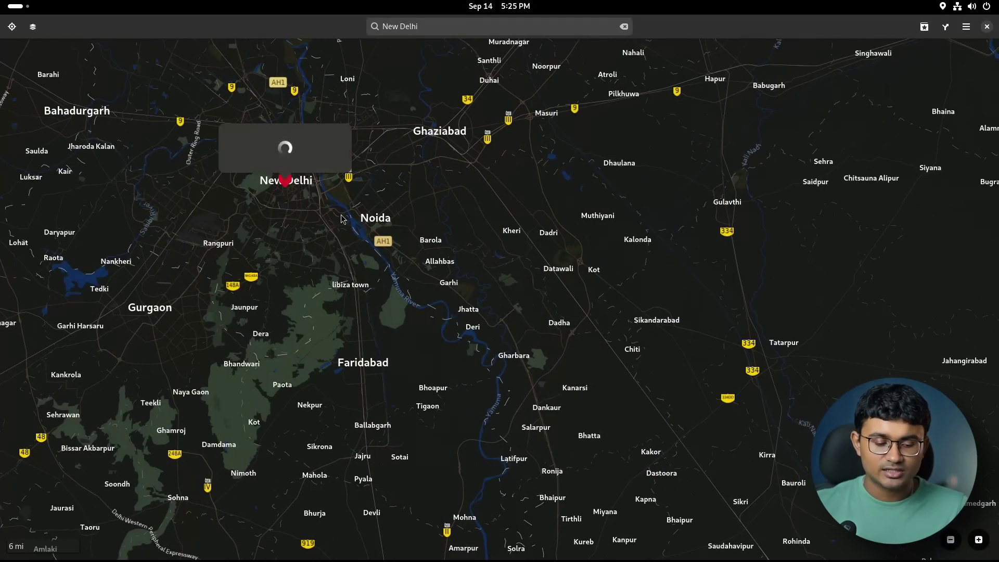
click(379, 221)
drag(412, 222, 312, 208)
View the Noida, New Delhi and Rangpuri place cards.
click(263, 203)
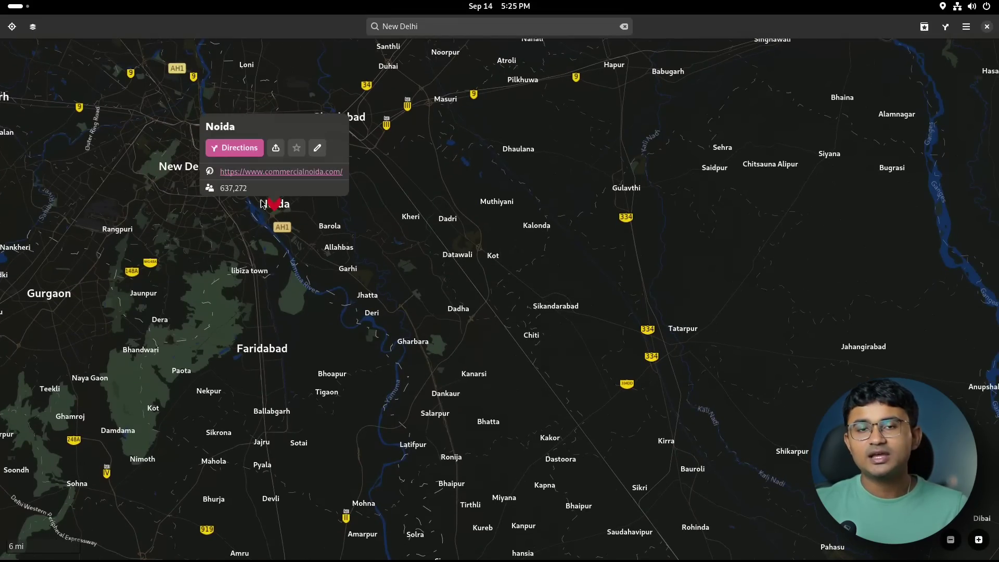
click(153, 174)
click(185, 166)
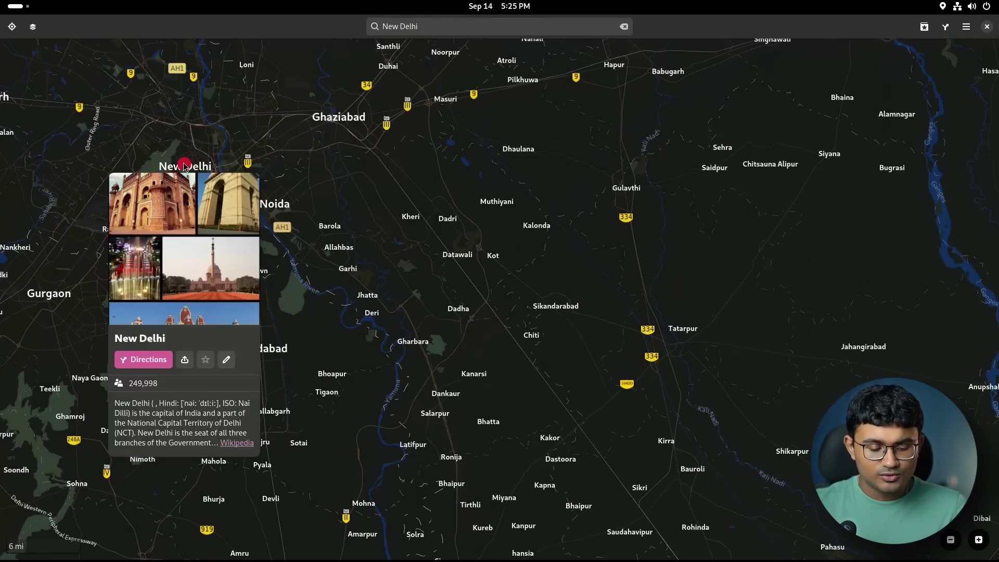
click(324, 237)
drag(276, 247, 383, 217)
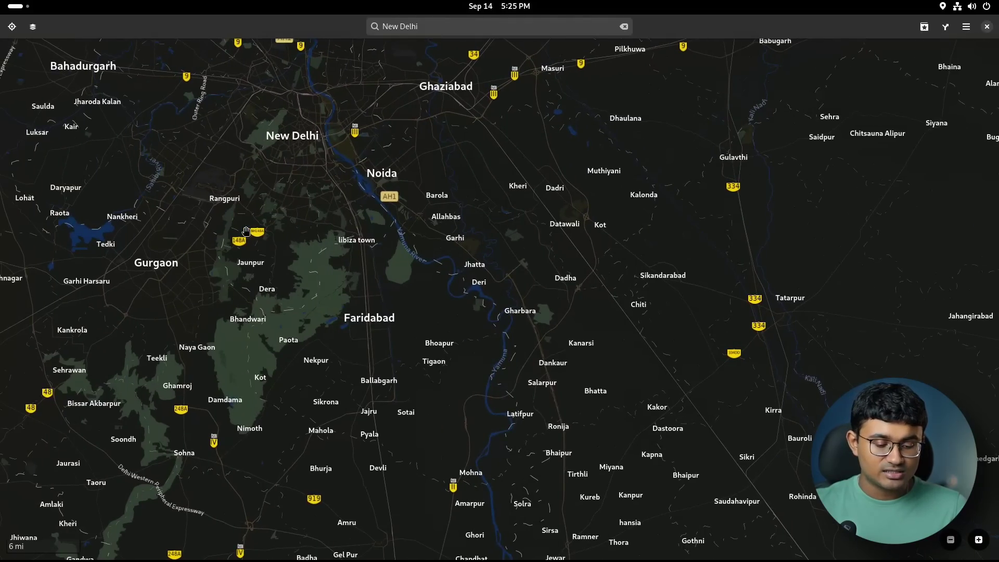
click(225, 199)
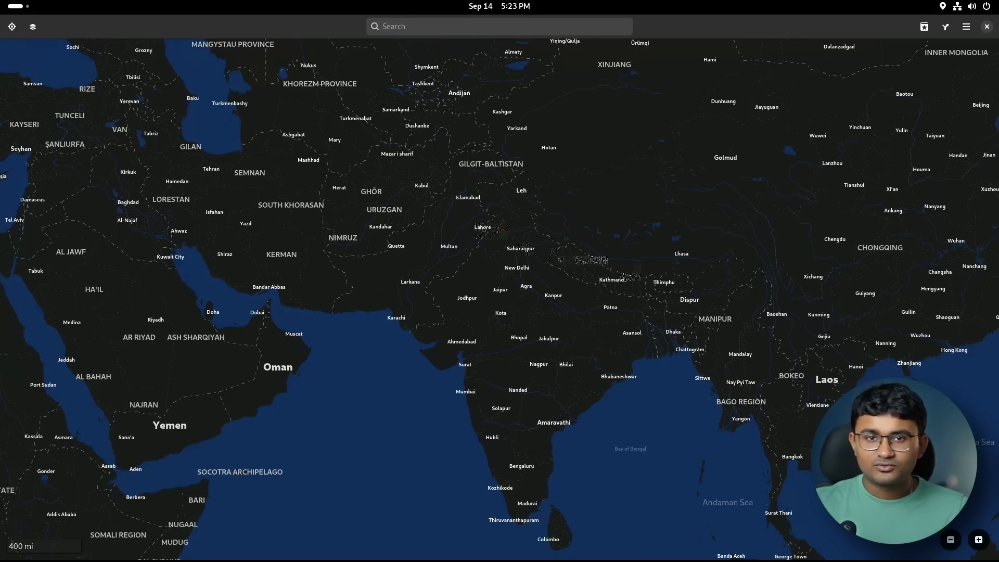
Zoom and pan east to West Bengal and Bangladesh, centring on Jashore.
drag(631, 272, 640, 250)
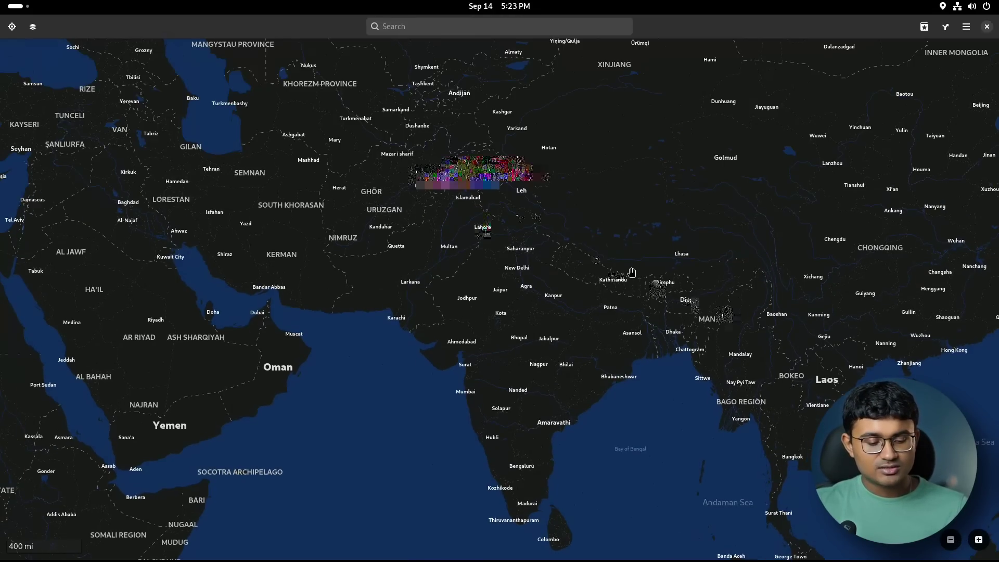
scroll(631, 272, up, 2)
drag(553, 285, 482, 252)
scroll(614, 275, up, 2)
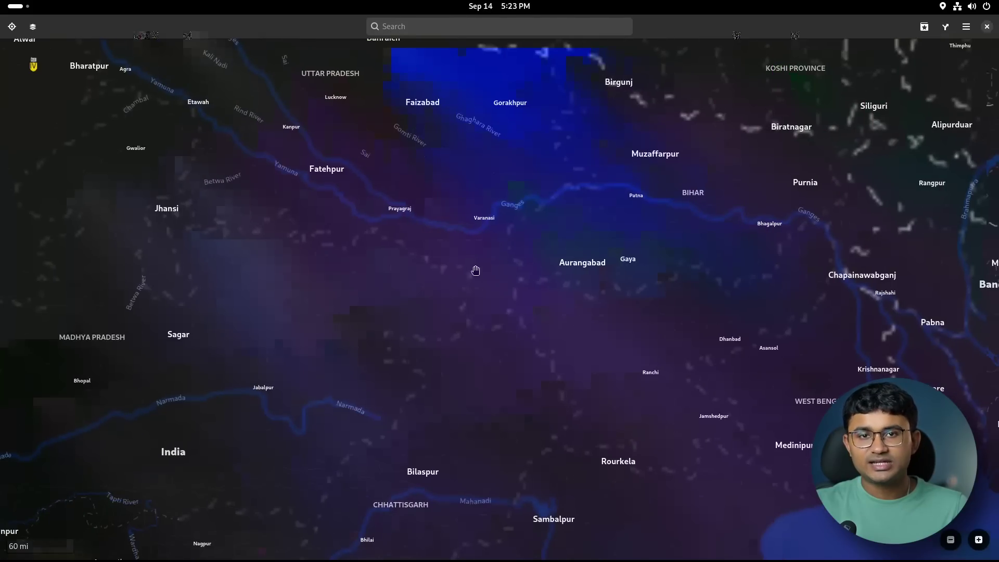
drag(795, 364, 461, 319)
scroll(461, 319, up, 4)
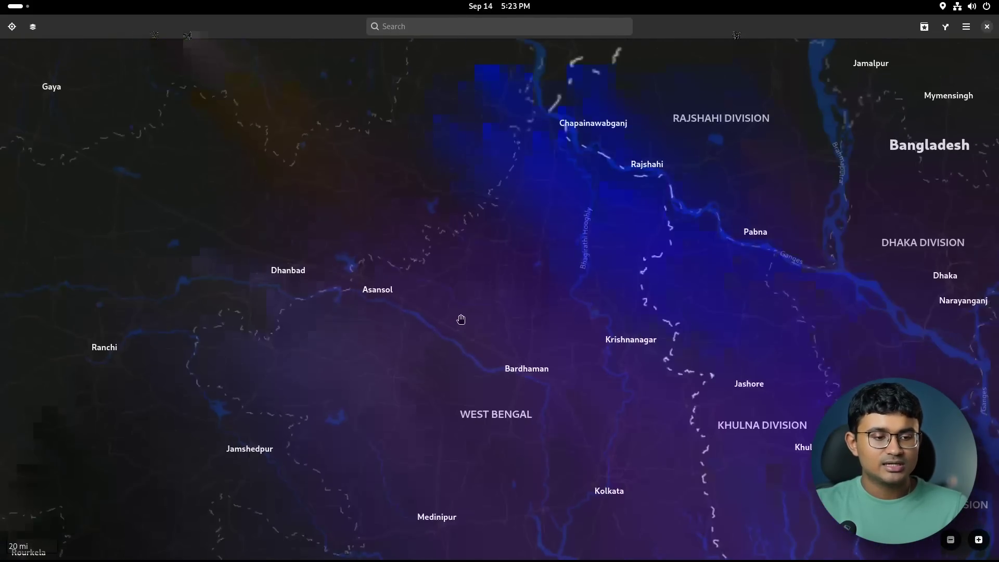
drag(907, 365, 632, 345)
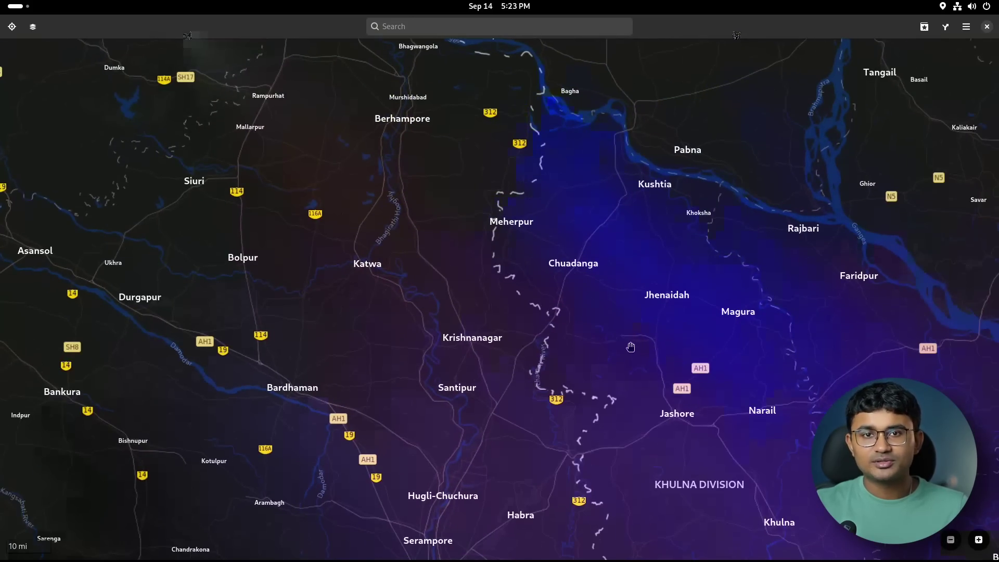
scroll(631, 346, up, 2)
drag(632, 347, 641, 314)
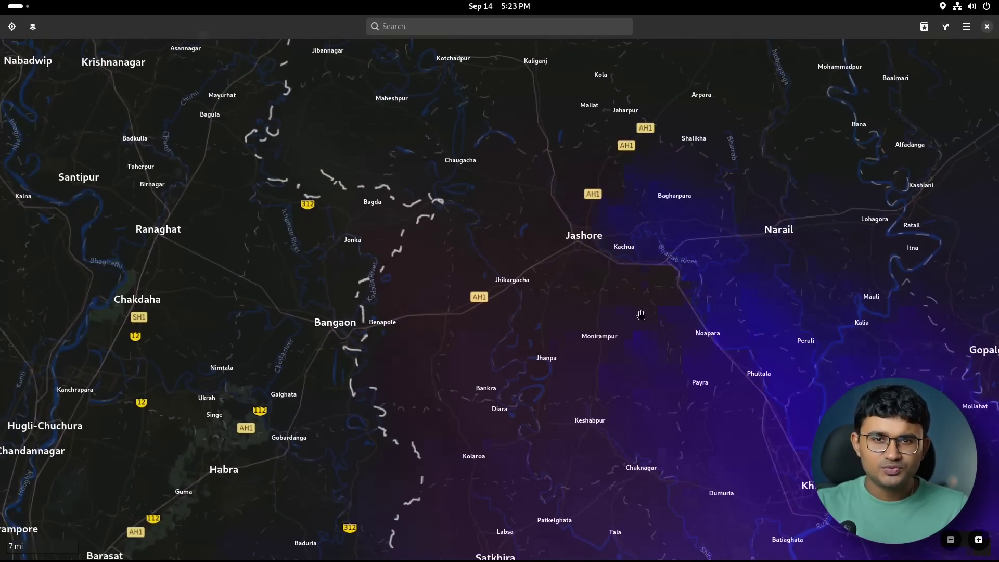
drag(580, 353, 698, 338)
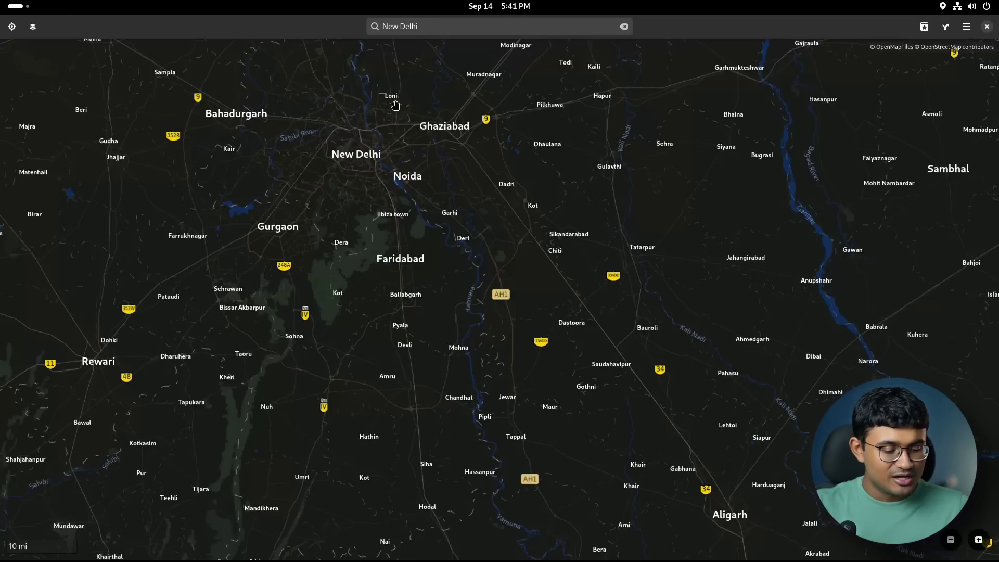
Use Export as Image on the New Delhi view and save the PNG to Documents.
drag(396, 101, 406, 124)
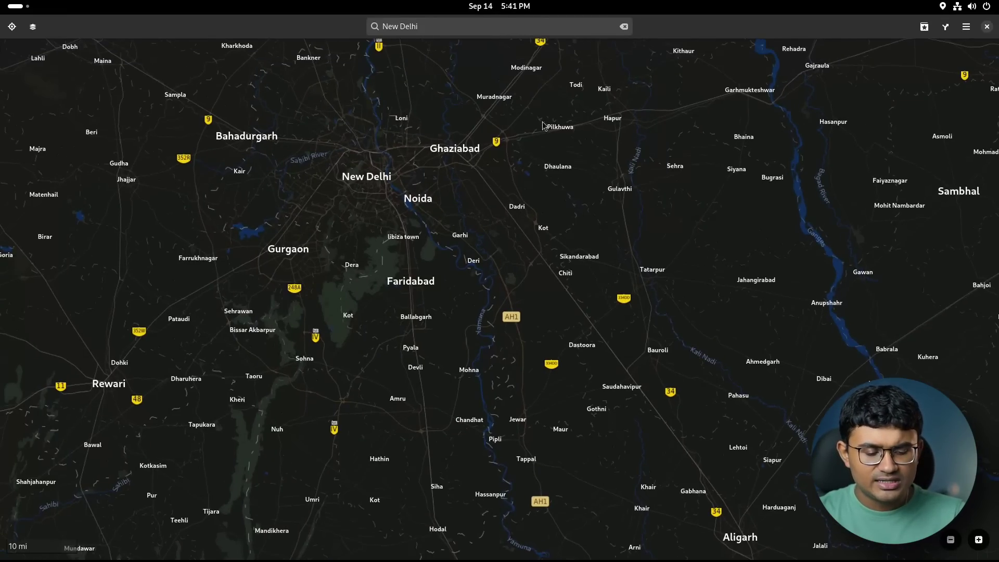
click(967, 27)
click(922, 72)
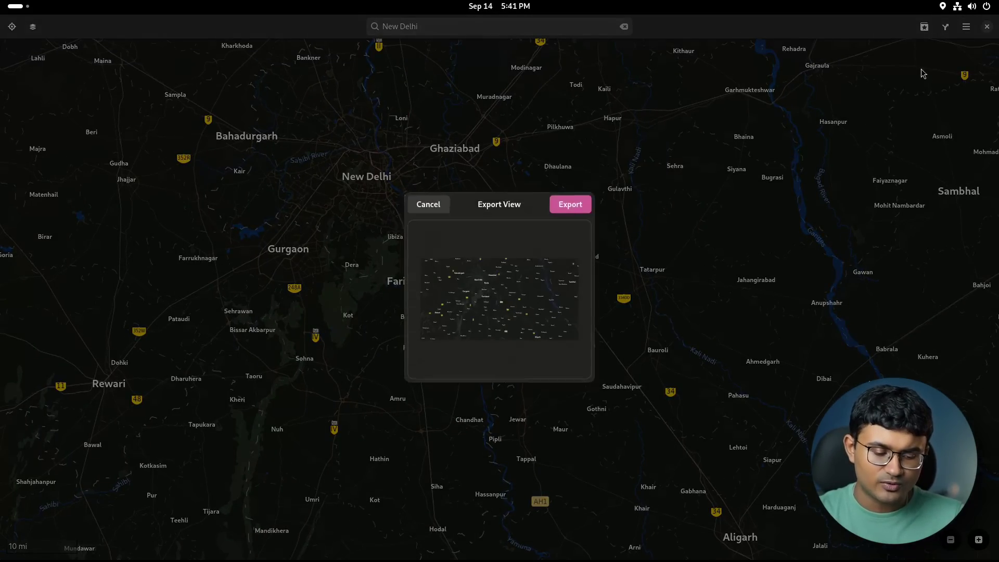
click(579, 213)
click(284, 203)
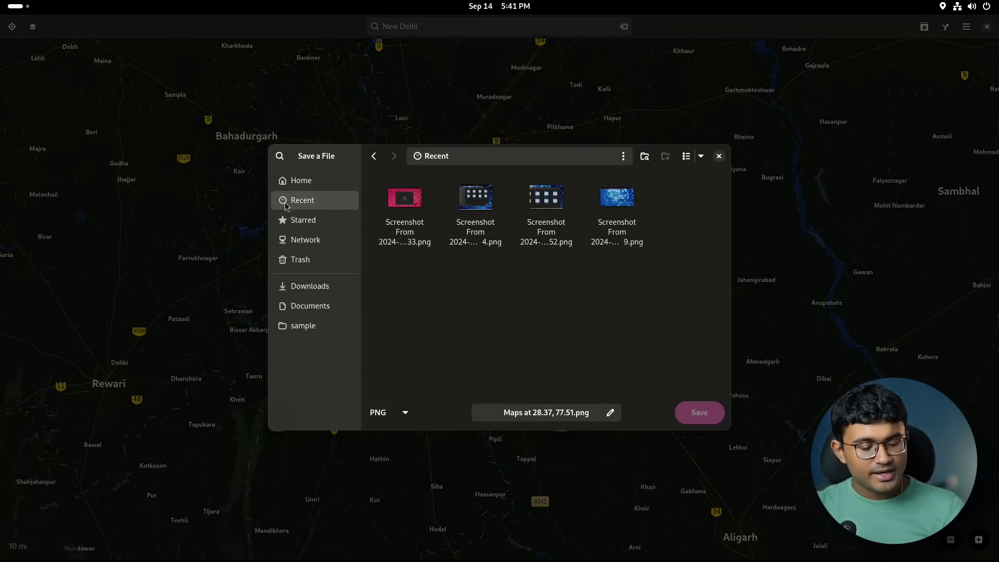
click(296, 222)
click(307, 306)
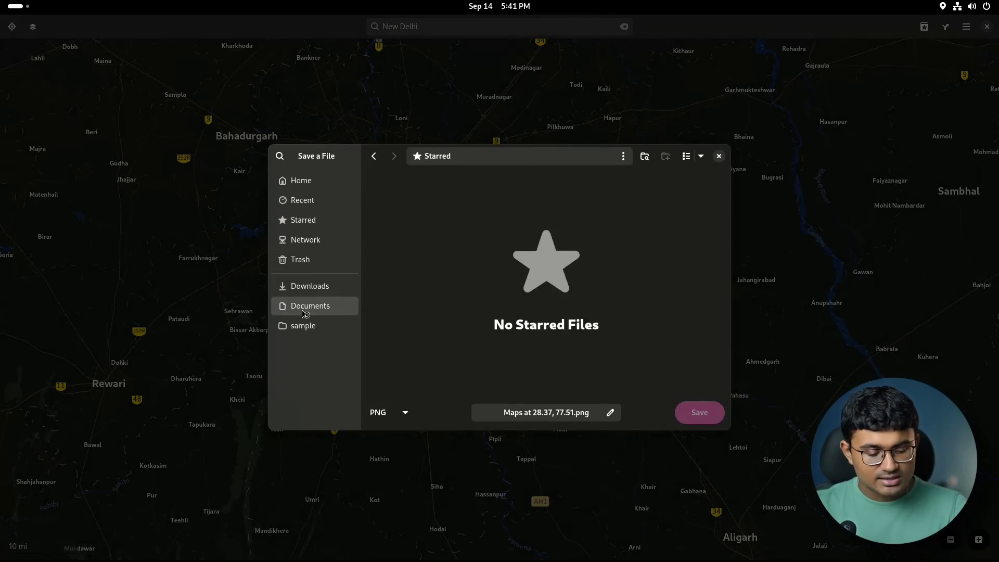
click(714, 413)
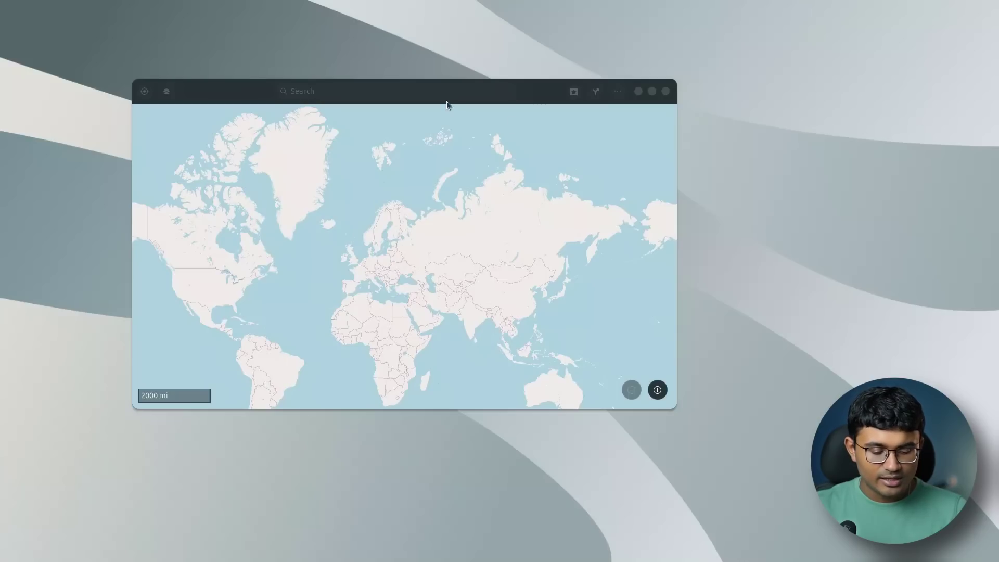
drag(447, 102, 383, 107)
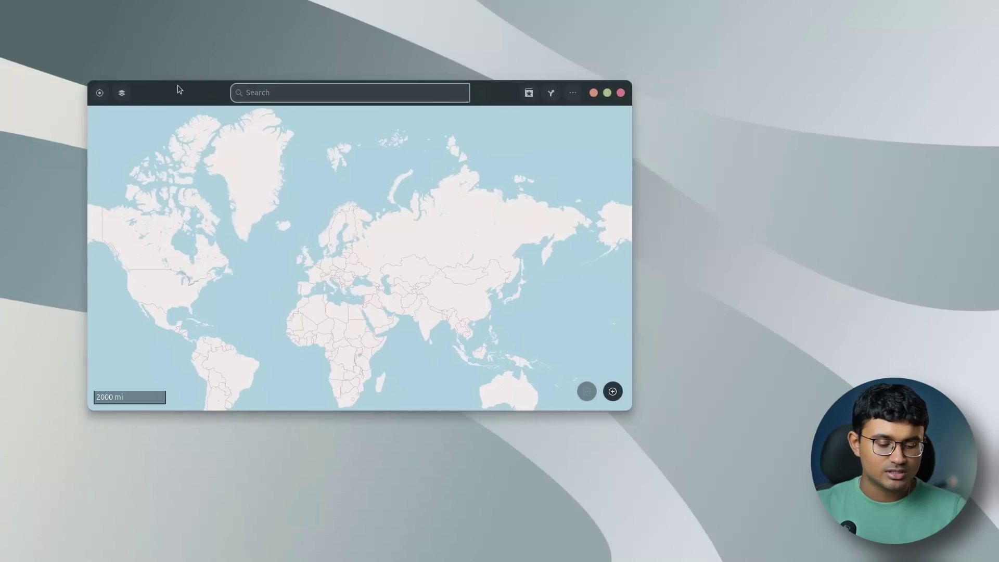
Zoom toward Bishkek and Tokmok, export that view as a PNG image, and close Maps.
scroll(375, 290, up, 2)
scroll(486, 201, up, 1)
scroll(336, 317, up, 3)
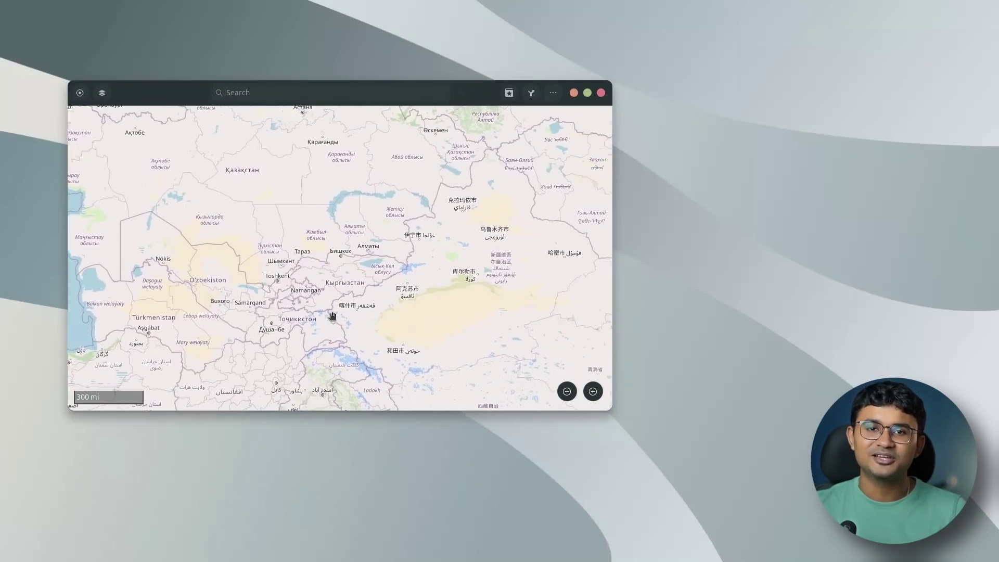
drag(466, 179, 372, 241)
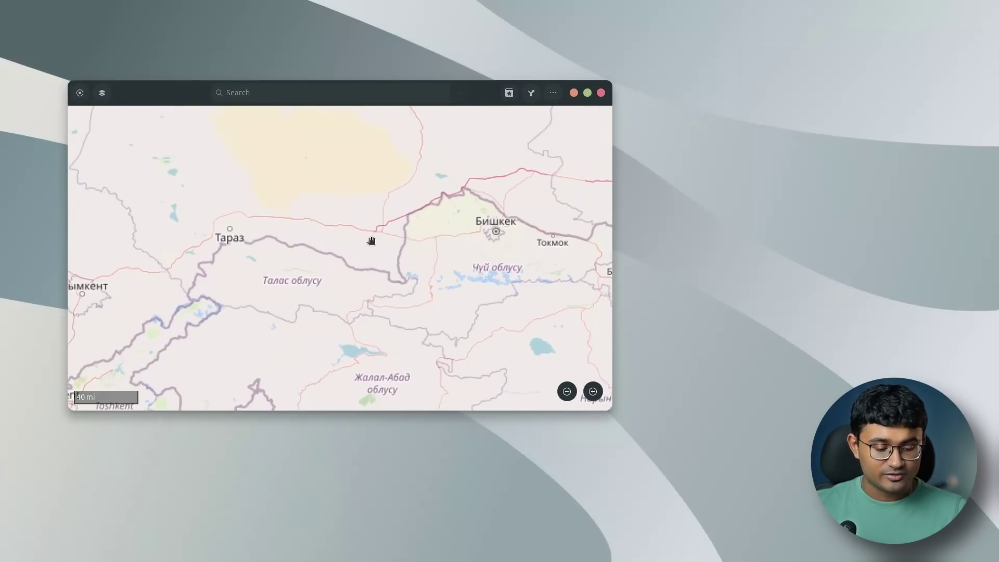
click(555, 93)
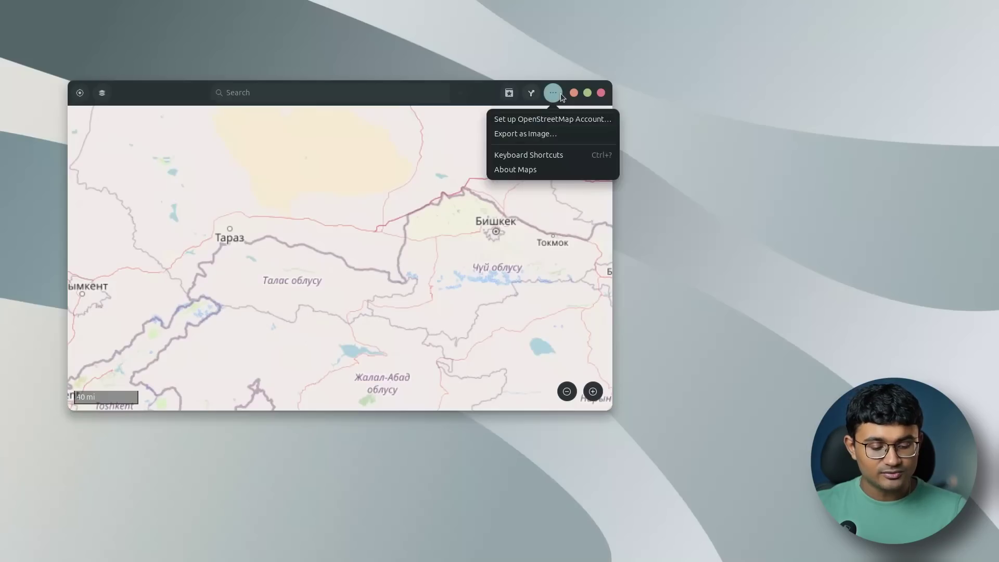
click(556, 132)
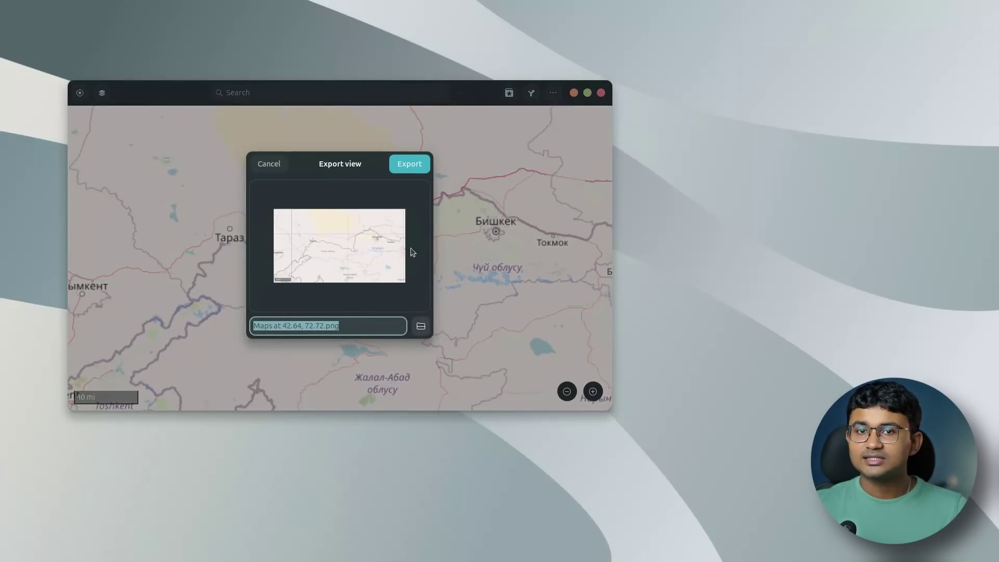
click(406, 170)
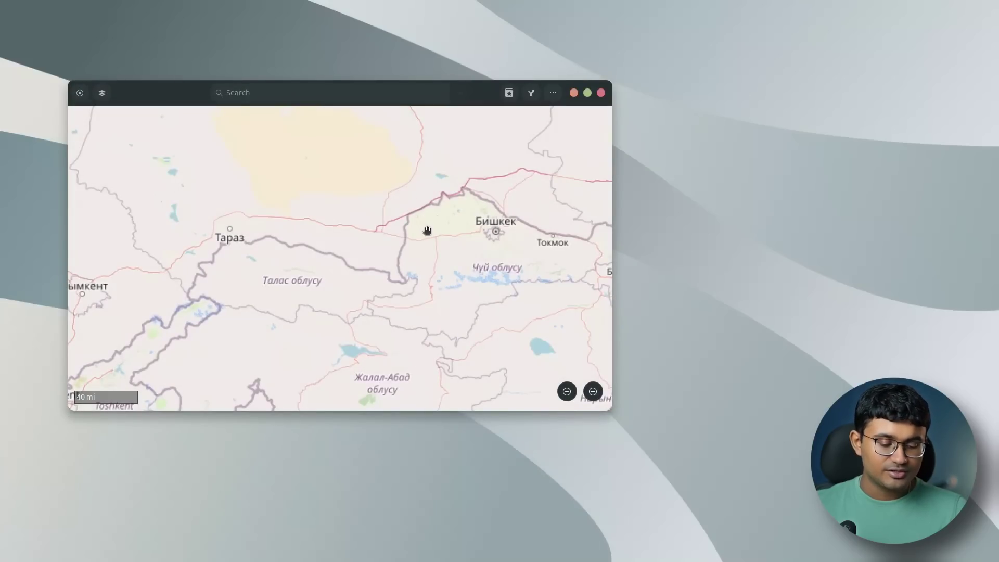
click(600, 93)
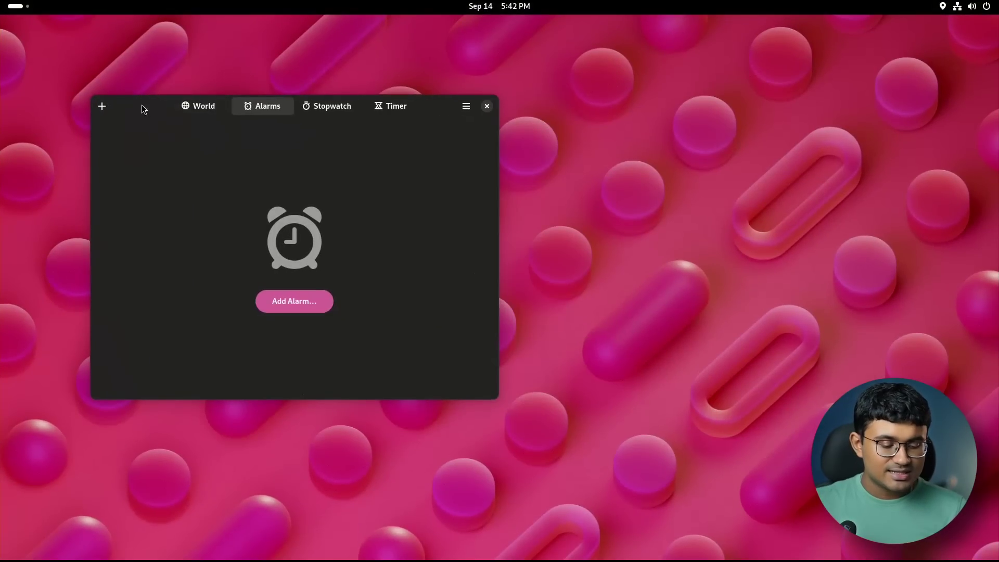
Add a 05:42 PM alarm in Clocks, then delete it.
drag(141, 105, 325, 174)
click(373, 174)
click(437, 174)
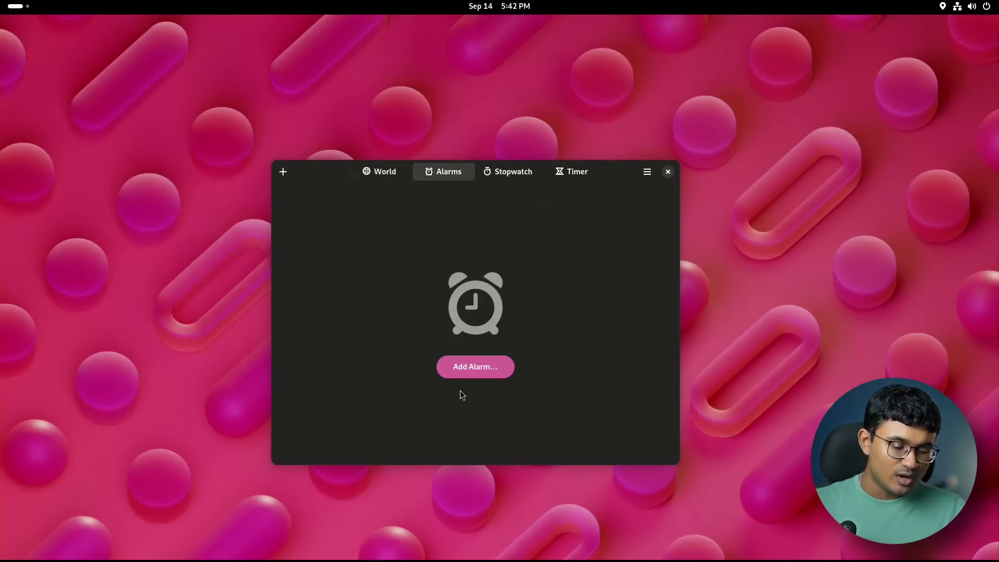
click(463, 370)
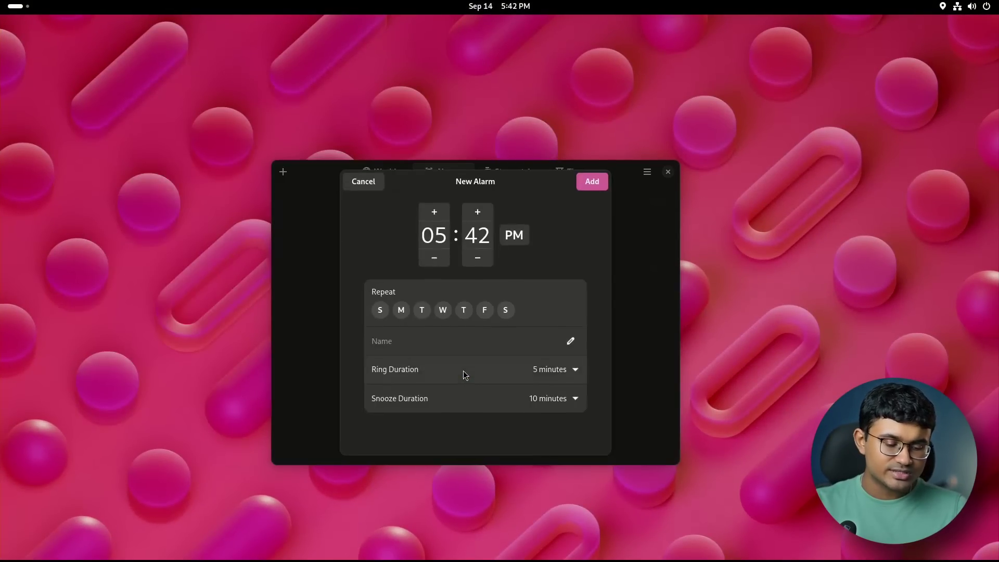
click(592, 183)
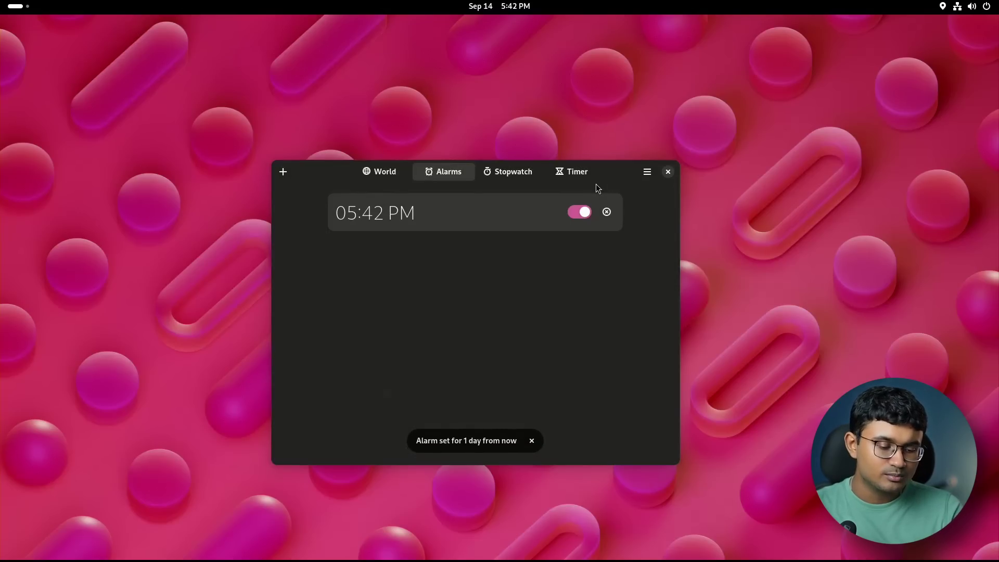
click(607, 212)
Start the stopwatch and record one lap.
click(512, 177)
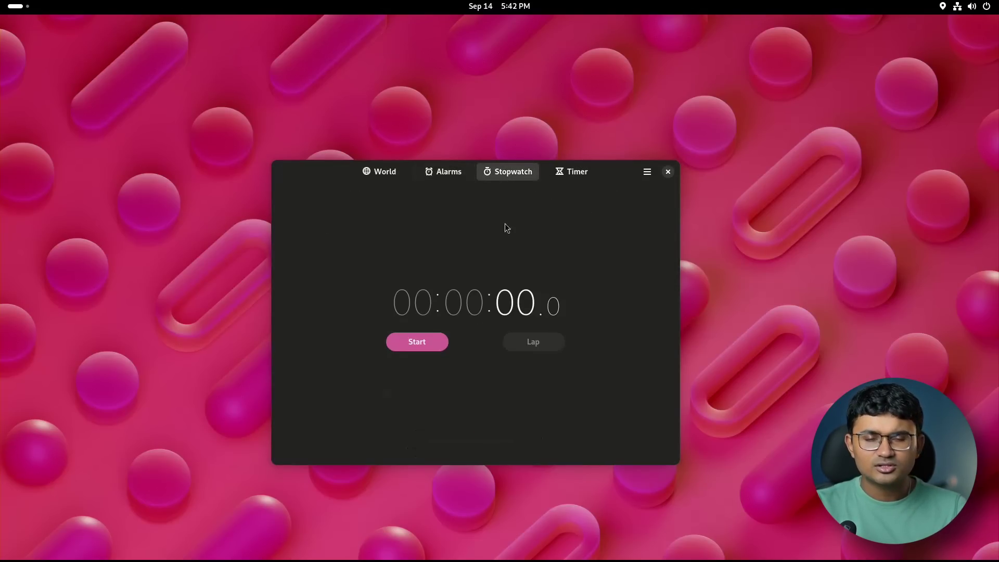
click(425, 343)
click(530, 344)
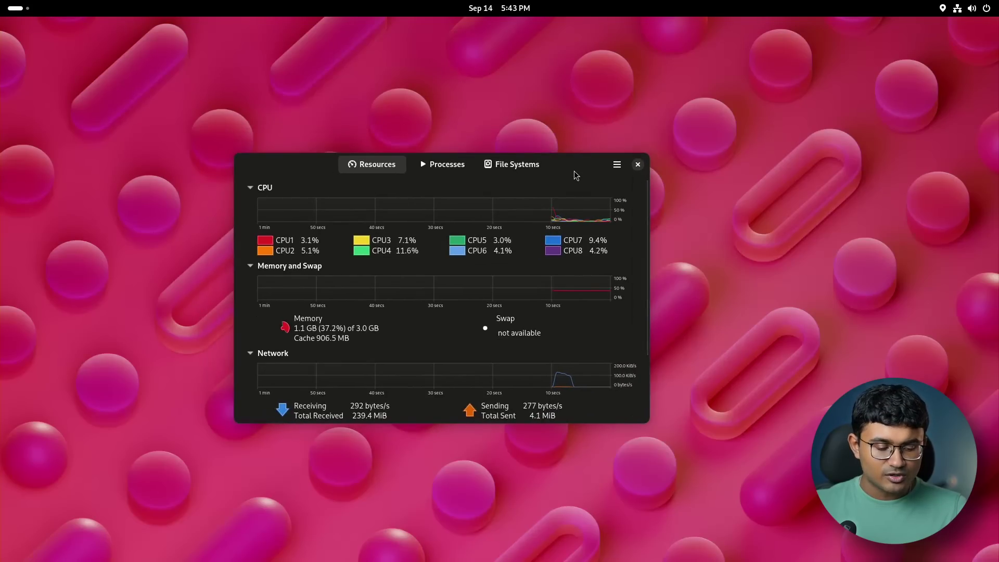
drag(574, 170, 460, 133)
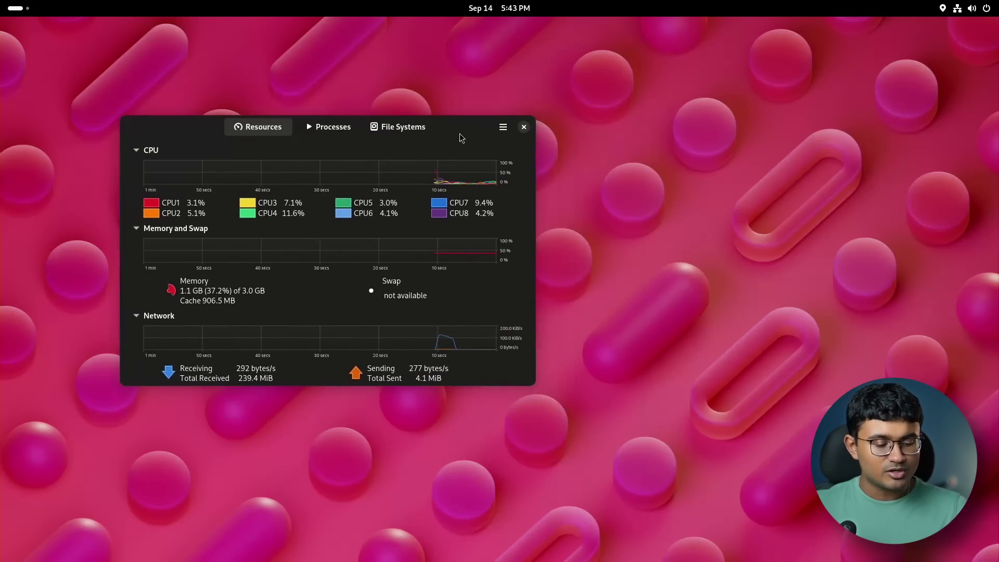
click(333, 126)
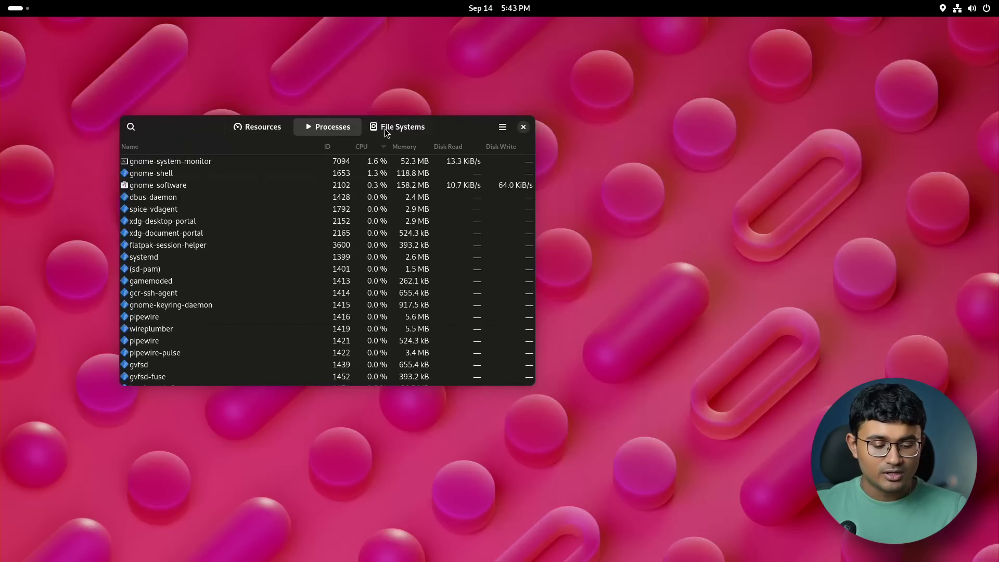
click(259, 130)
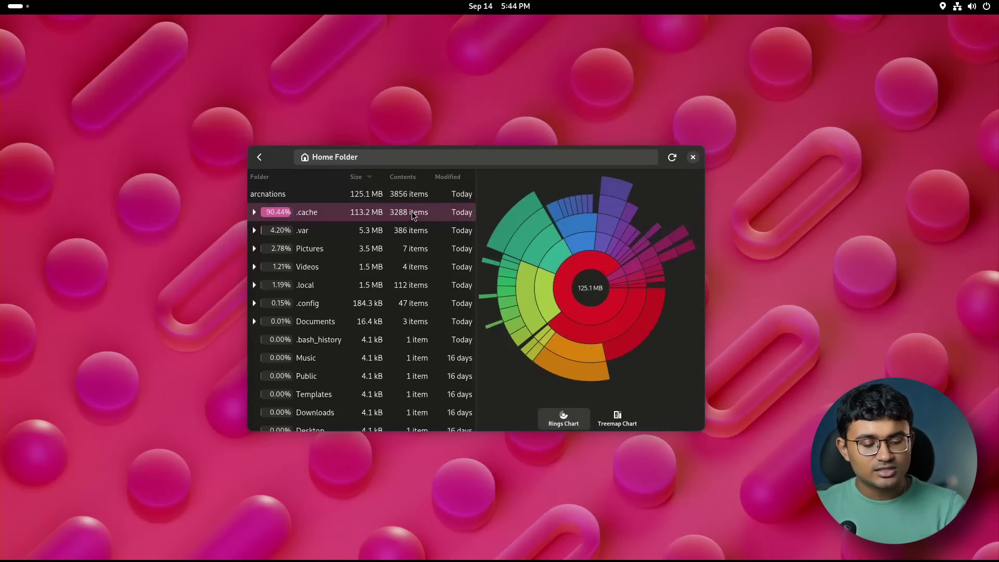
Go back to Devices & Locations and scan the gnomeos volume.
click(266, 158)
click(388, 251)
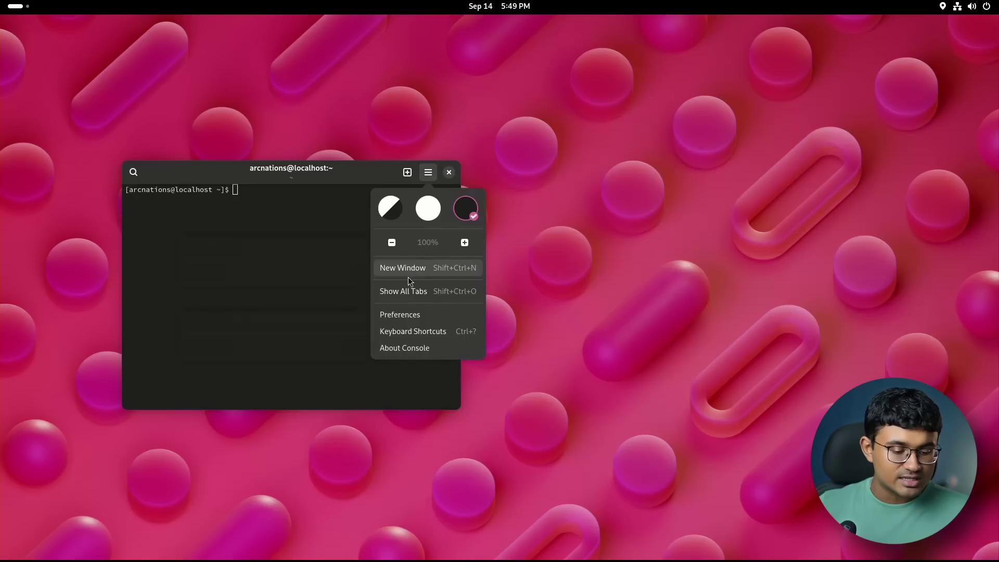
Switch on Unlimited Scrollback in Console Preferences and close the dialog.
click(393, 316)
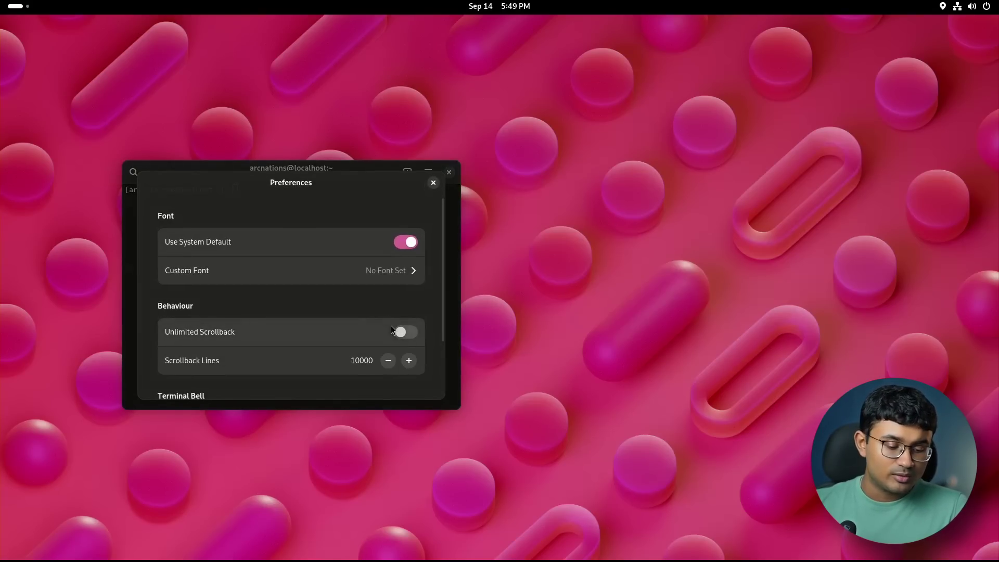
click(403, 333)
key(Escape)
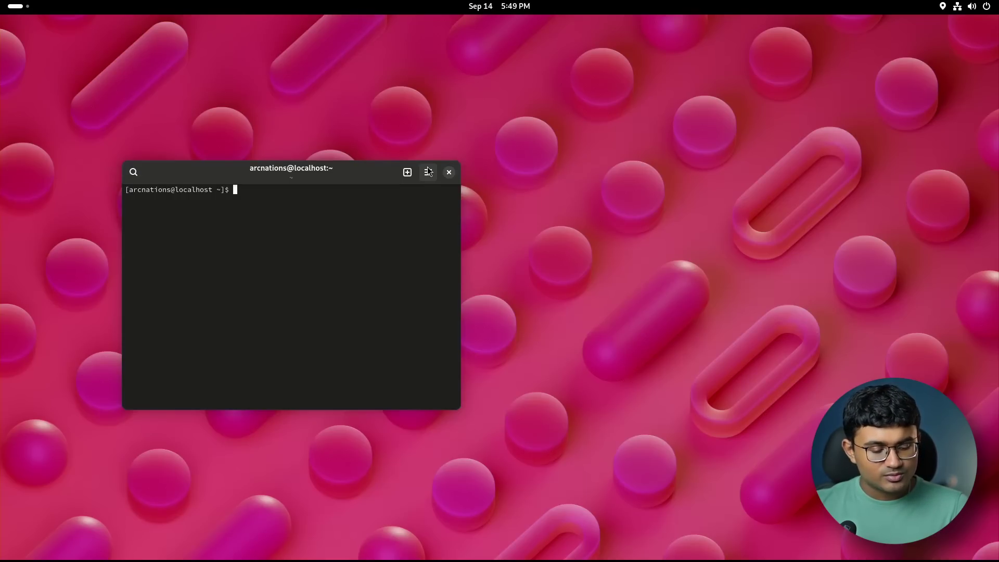
Close Console and launch Showtime from the app grid.
click(449, 172)
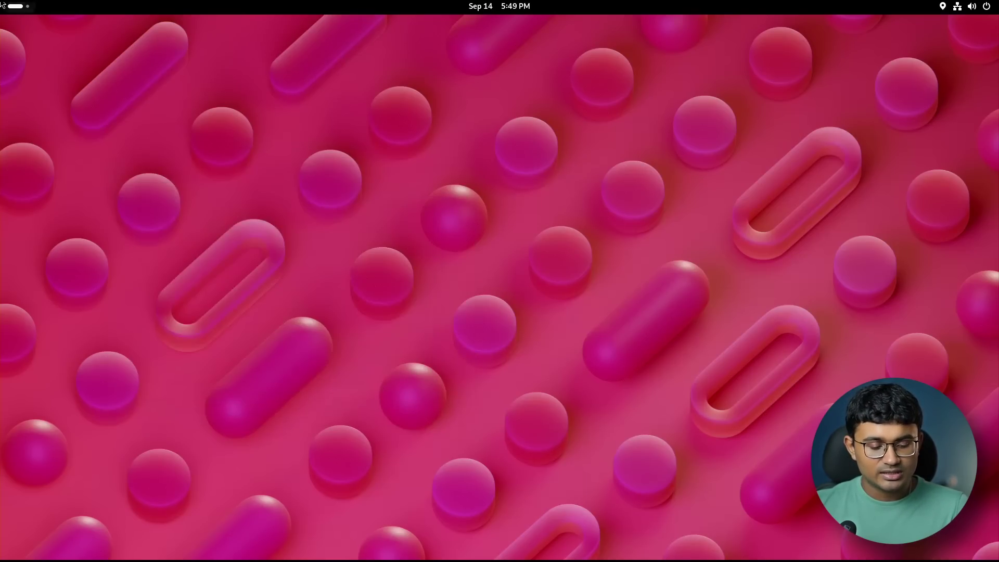
click(12, 7)
click(625, 527)
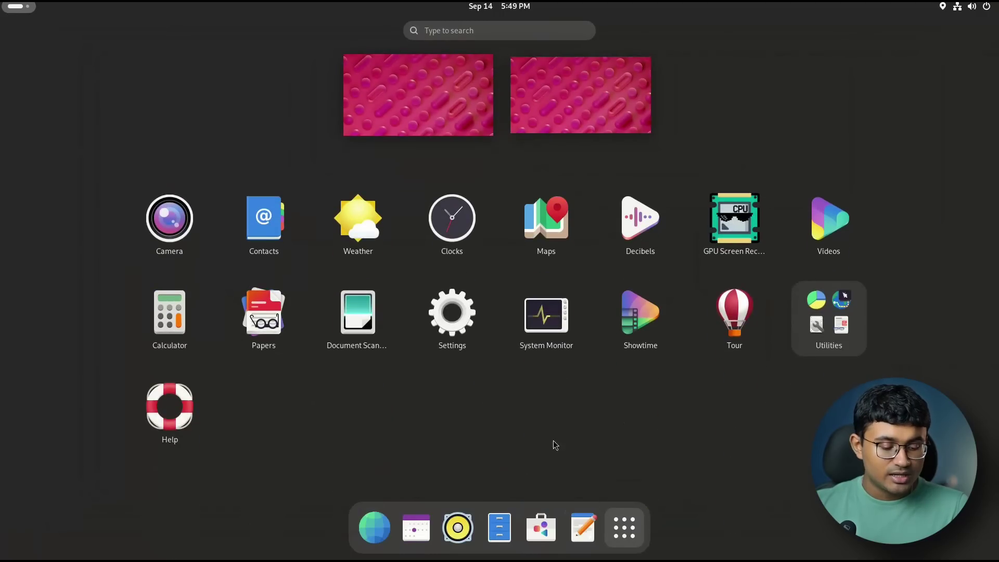
click(604, 333)
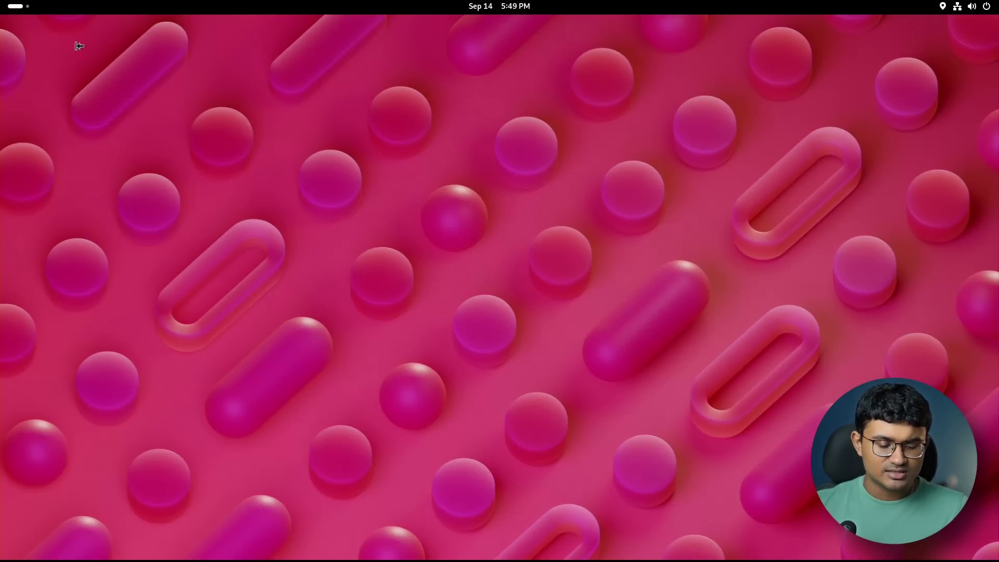
Launch Papers from the app grid, then return to the app grid.
key(super)
click(648, 518)
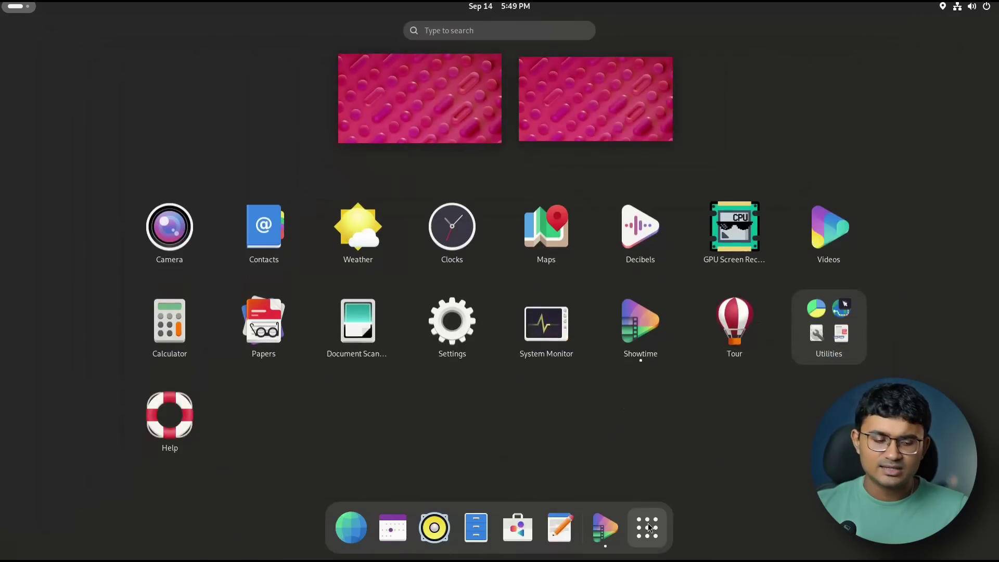
click(278, 326)
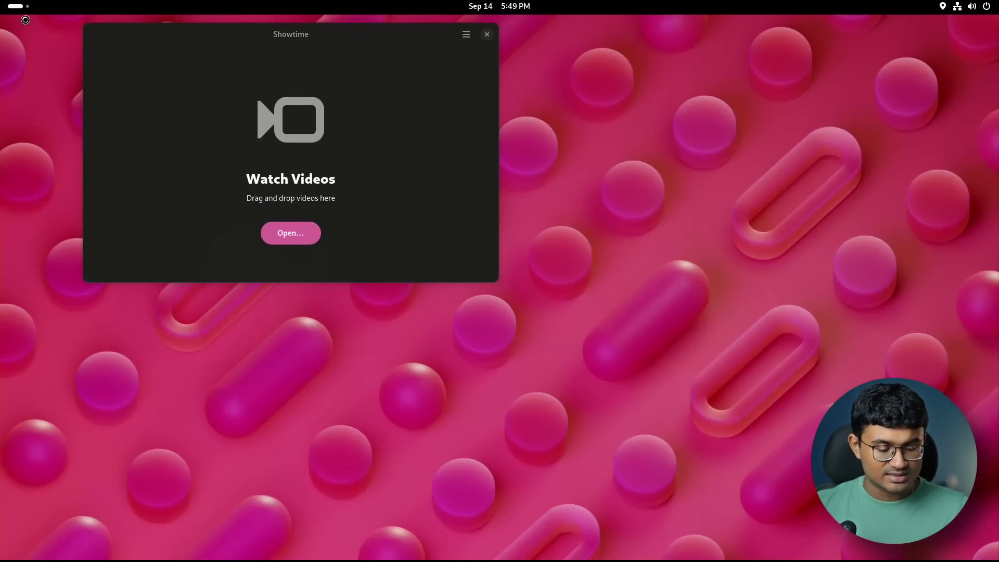
key(super)
click(669, 529)
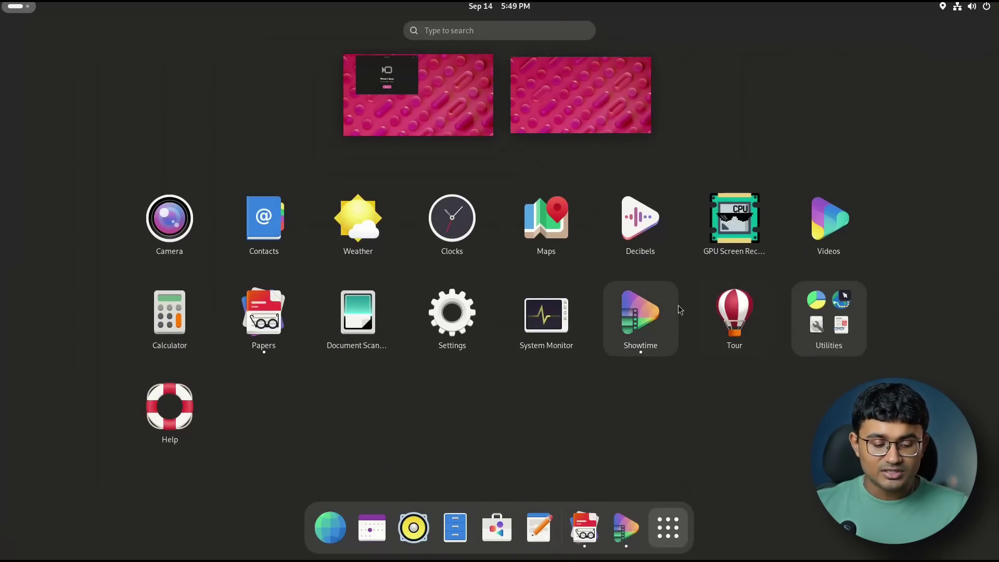
Launch Decibels and show the About Showtime dialog.
click(621, 252)
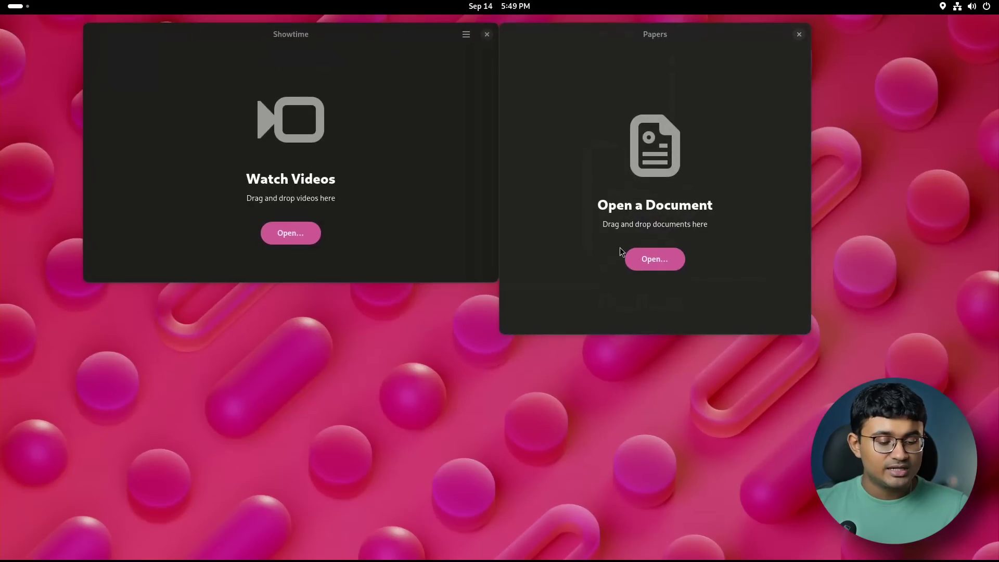
drag(655, 44, 494, 138)
click(467, 34)
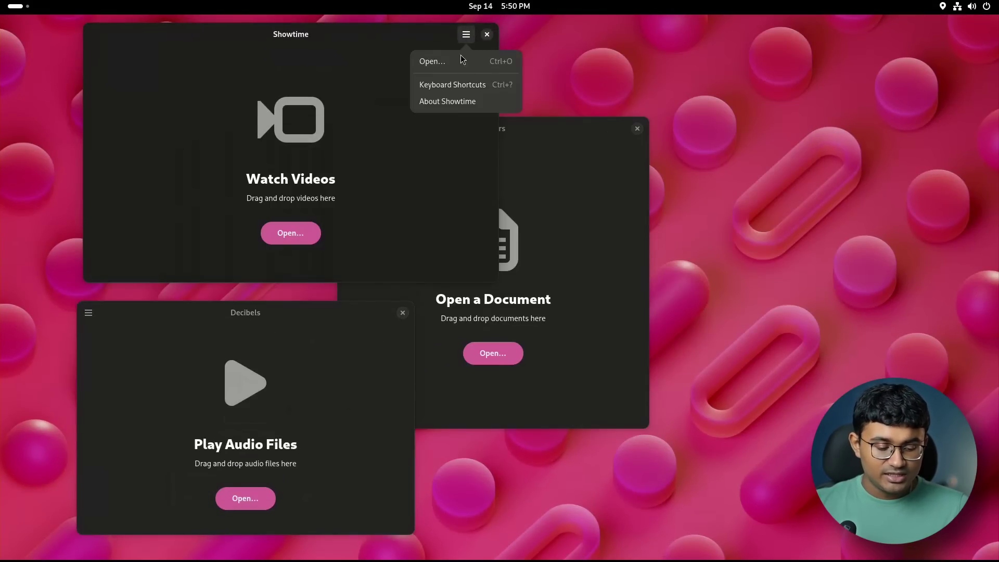
click(452, 103)
Bring Papers to the front and browse for a document, closing the chooser without opening one.
click(581, 202)
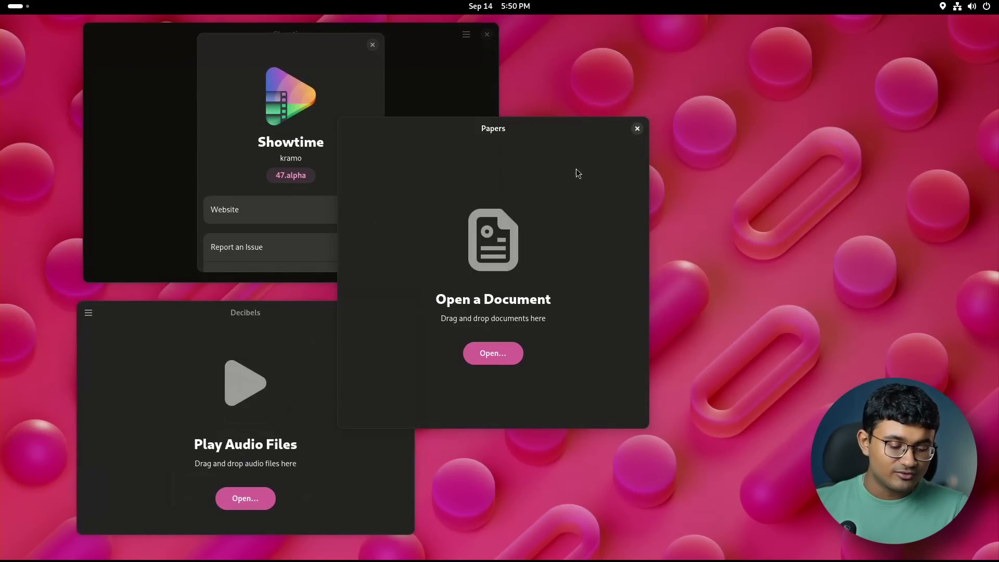
drag(525, 133, 507, 121)
right_click(505, 125)
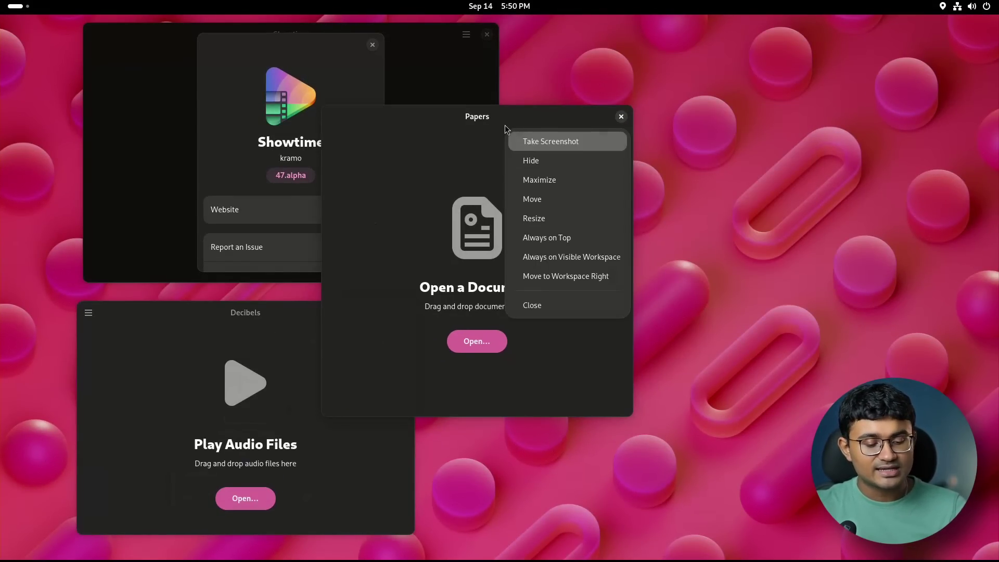
click(474, 192)
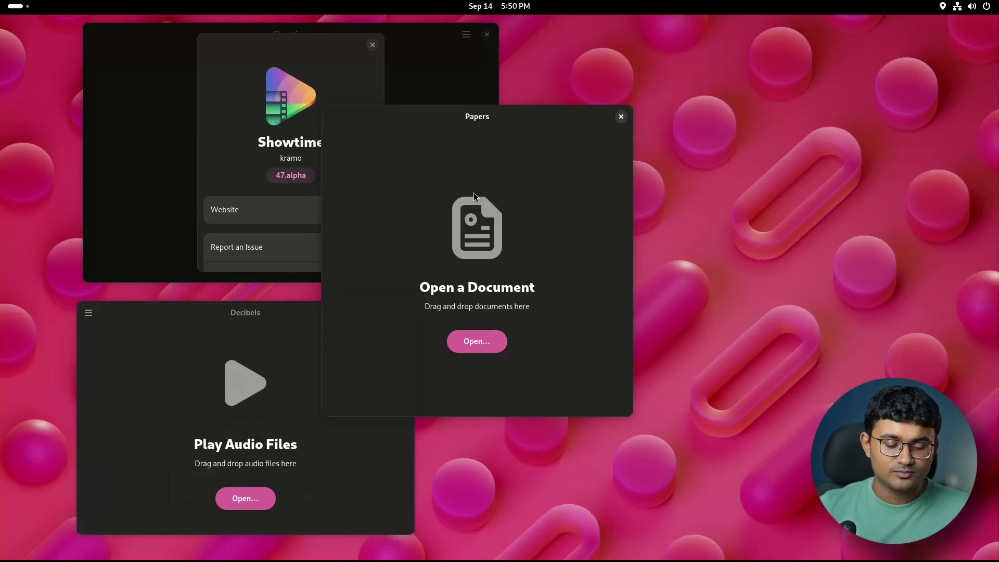
click(480, 341)
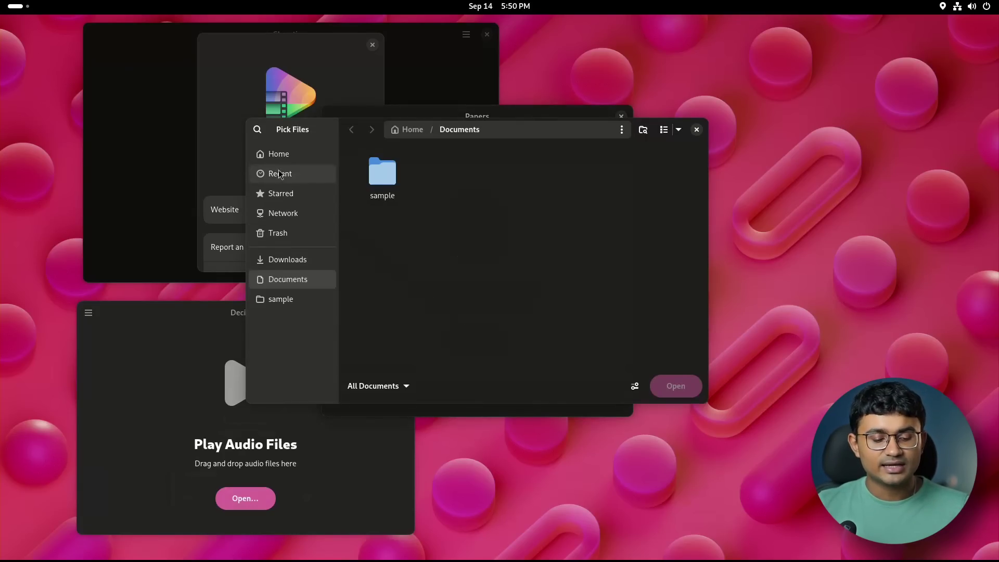
click(696, 129)
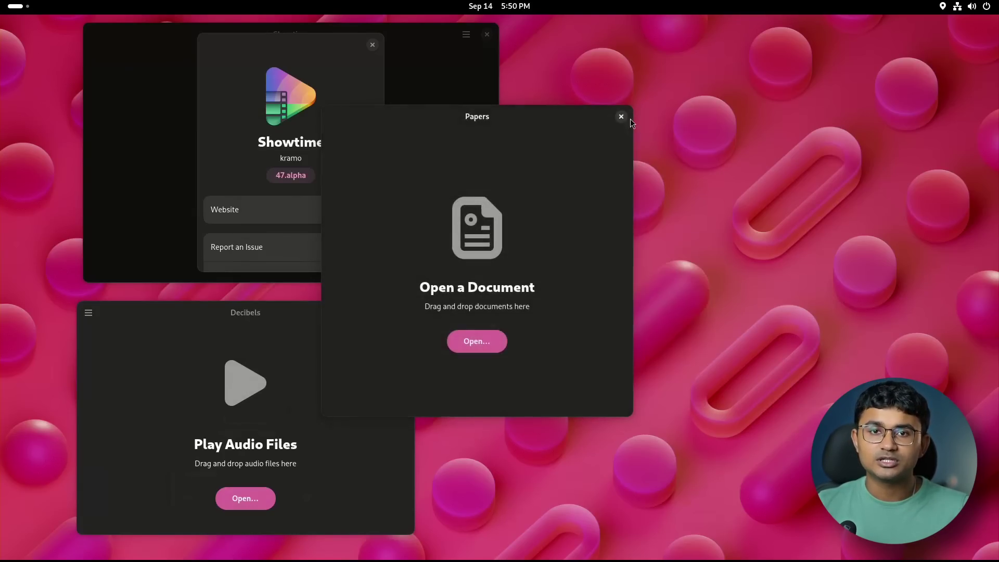